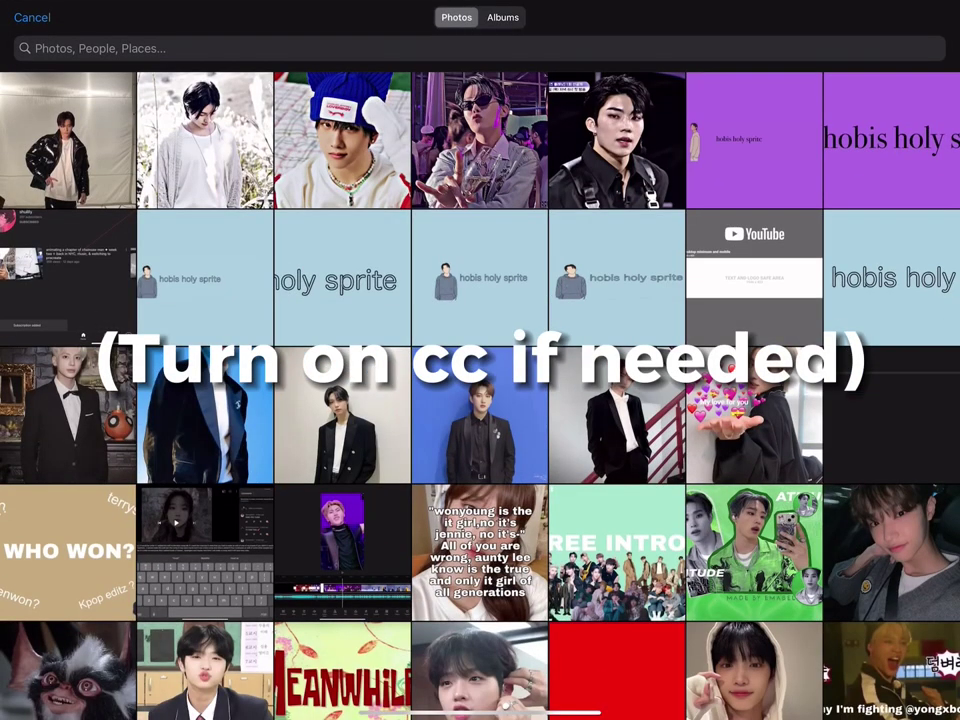
- Insert the man-in-black-jacket photo from Photos and scale it up uniformly to fill the canvas
left_click(67, 140)
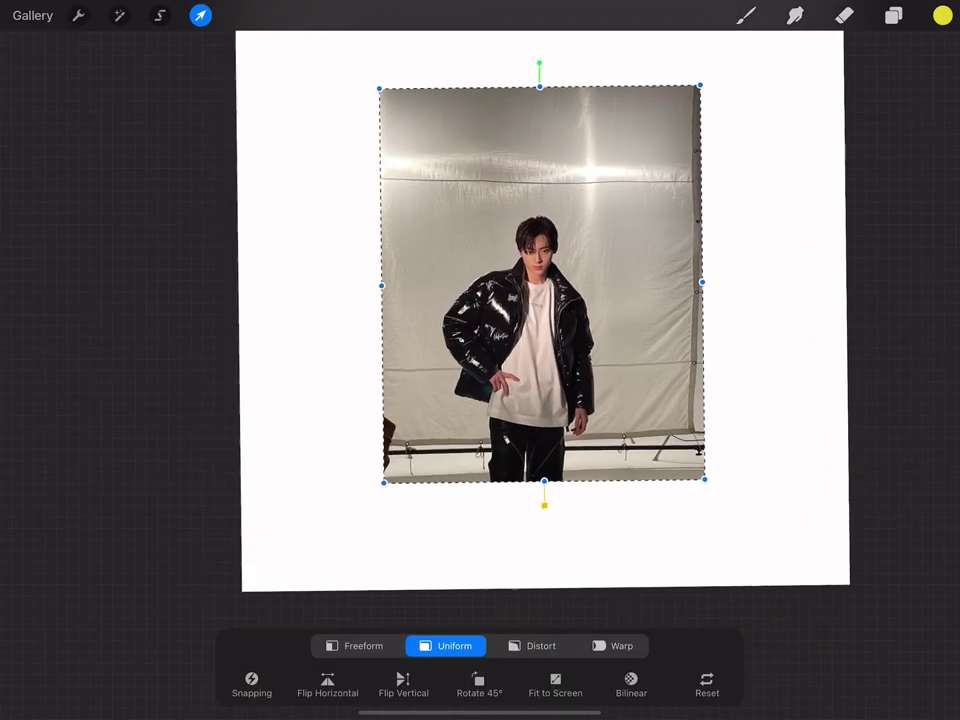
mouse_move(358, 508)
left_mouse_down()
mouse_move(345, 581)
mouse_move(320, 586)
left_mouse_up()
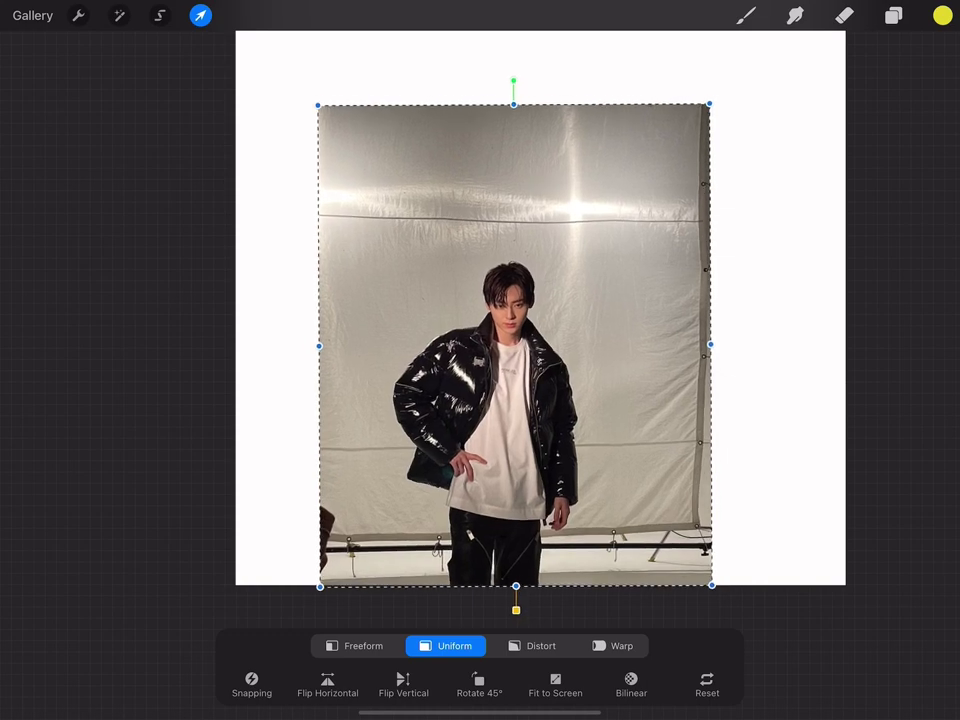
scroll(480, 300, "up", 5)
scroll(480, 300, "up", 3)
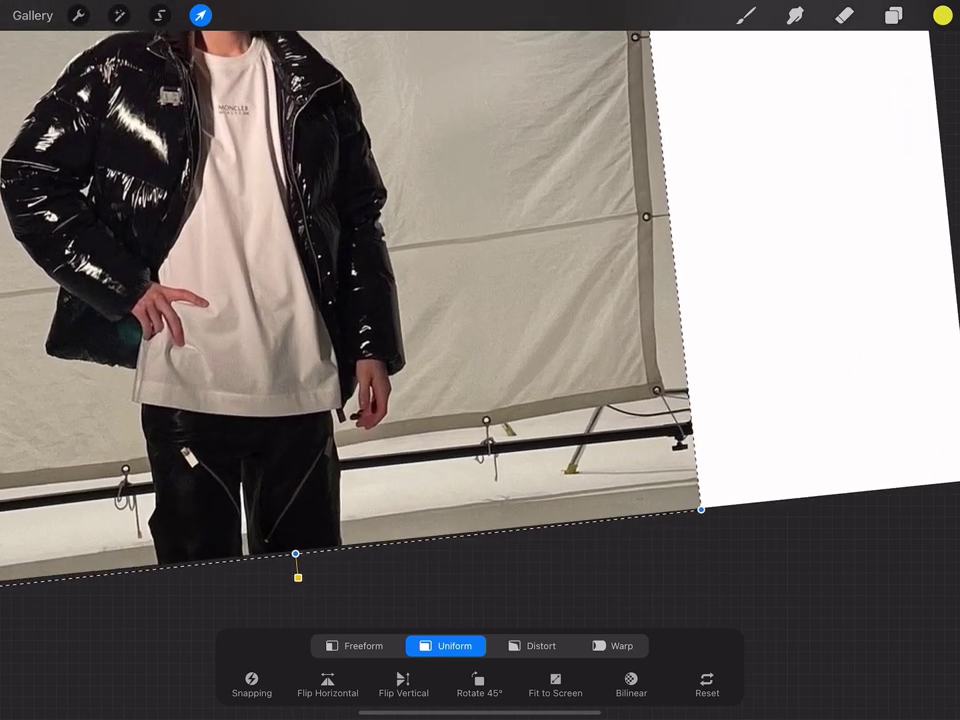
left_click(893, 15)
- Pick black as the drawing colour in the Colours panel, using the disc view
left_click(942, 15)
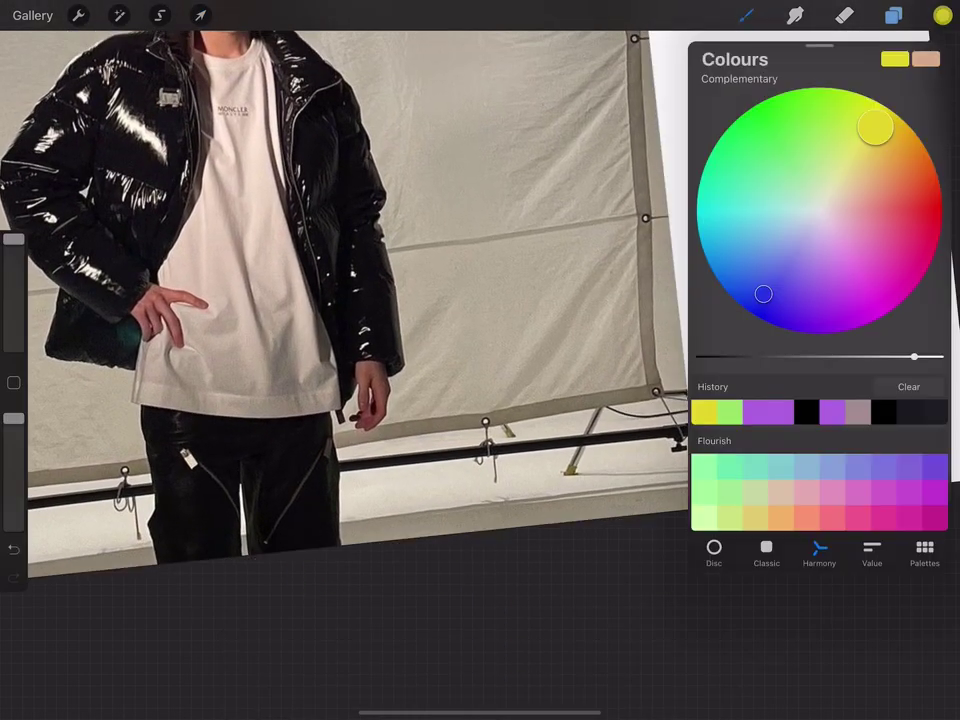
left_click(804, 410)
left_click(714, 550)
left_click(744, 15)
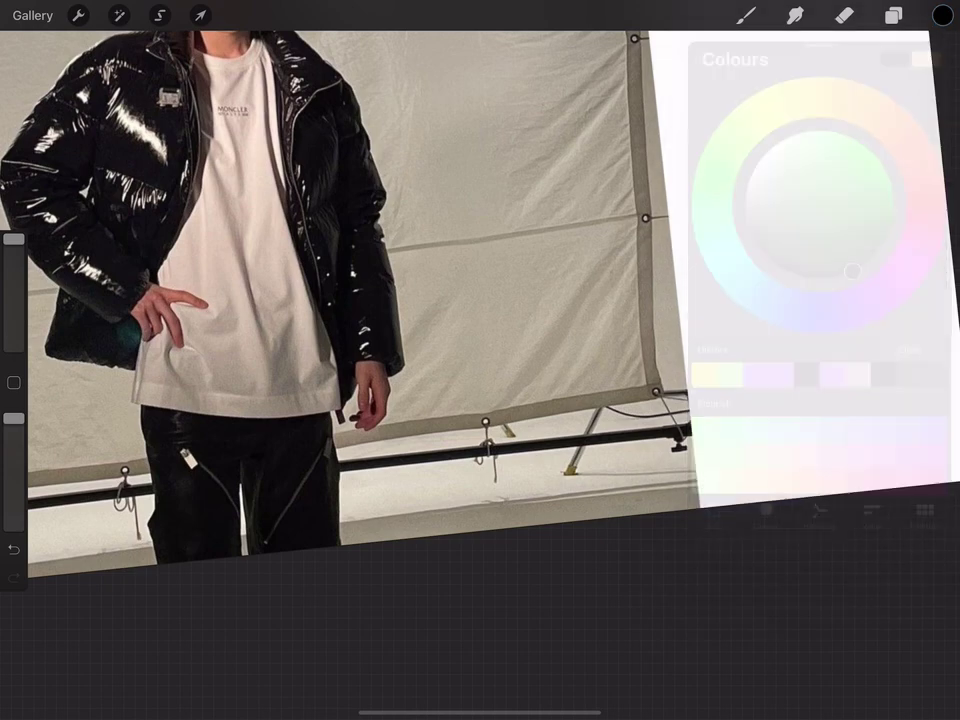
- Thin the brush to about 3% and trace the black trousers in thin lines, undoing a misstroke
left_click_drag(14, 240, 14, 326)
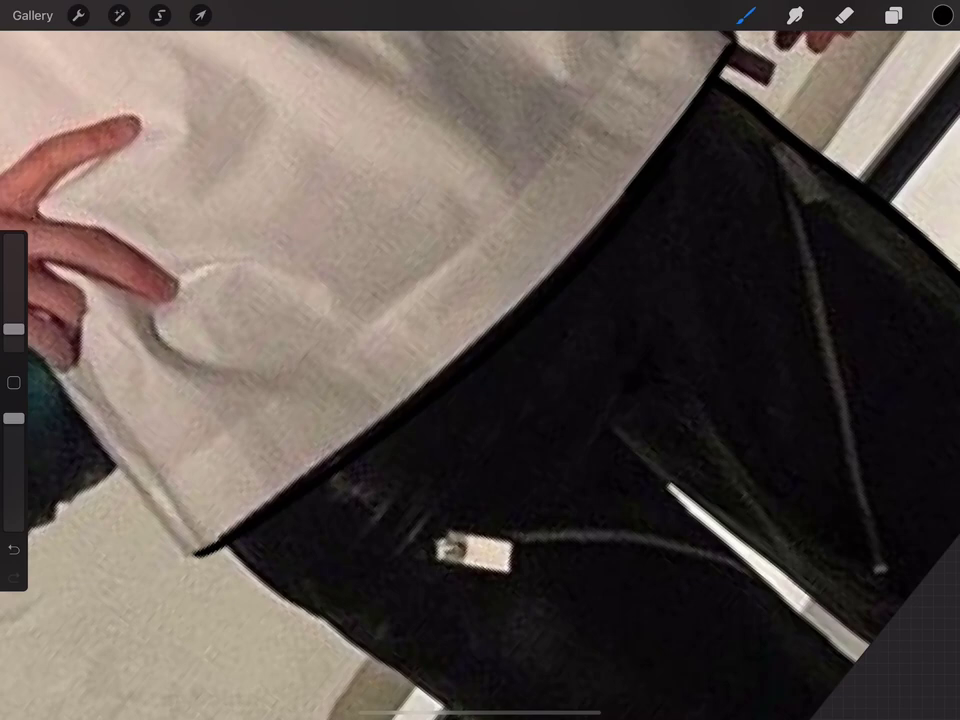
key("ctrl+z")
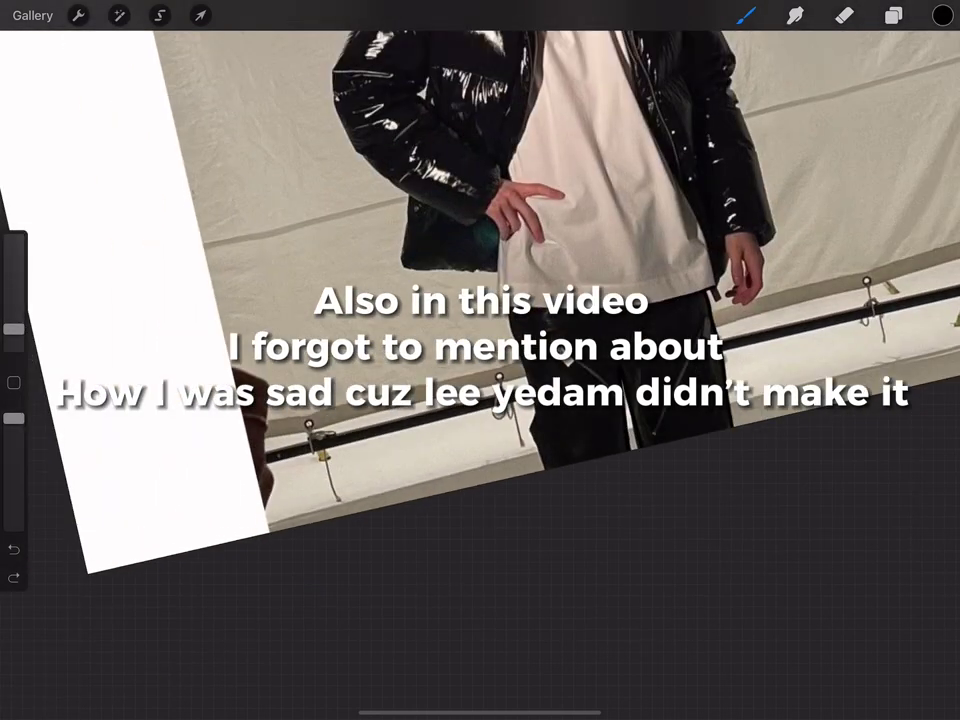
scroll(542, 381, "up", 5)
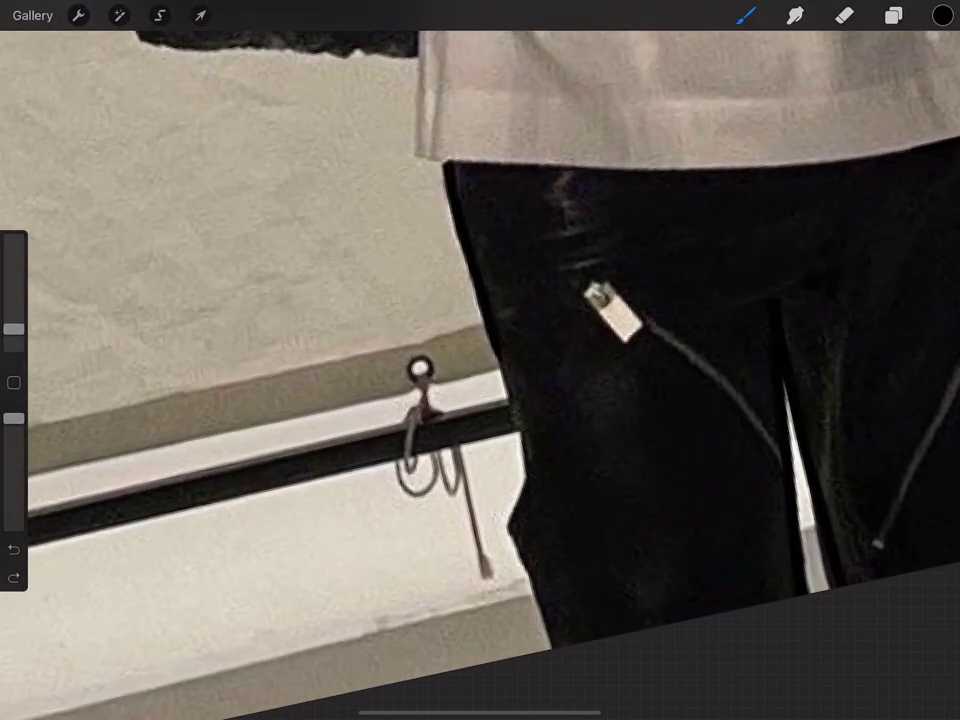
- Toggle the Layer 1 photo on and off to compare the traced trouser lines
scroll(480, 360, "down", 3)
left_click(893, 15)
left_click(926, 161)
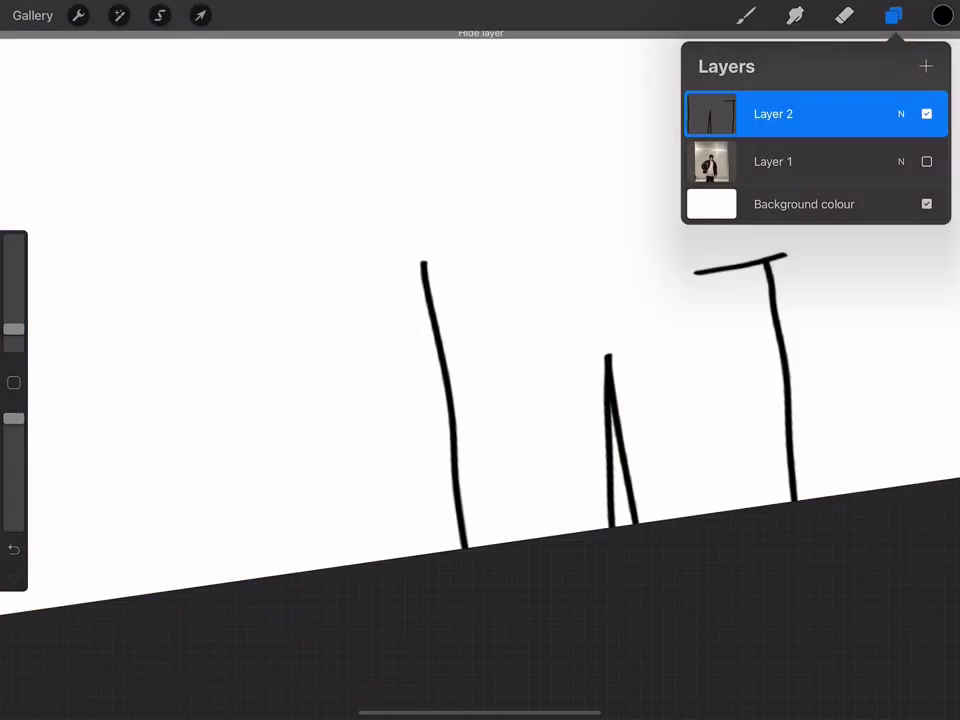
scroll(480, 360, "down", 2)
left_click(925, 161)
left_click(893, 15)
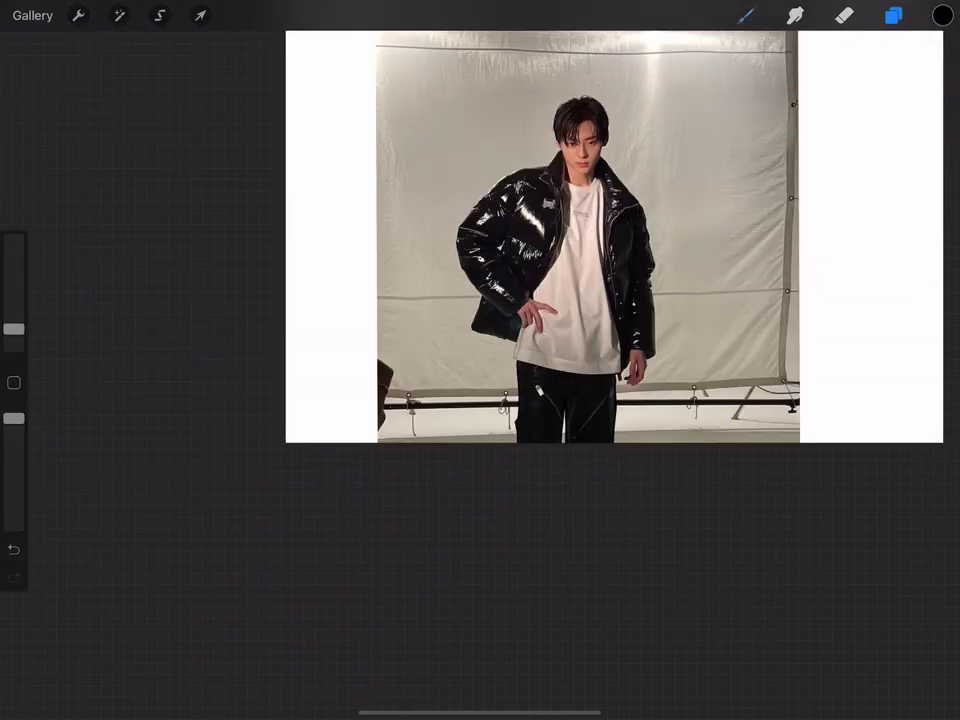
scroll(480, 359, "up", 5)
left_click(925, 161)
left_click(926, 161)
scroll(480, 360, "up", 3)
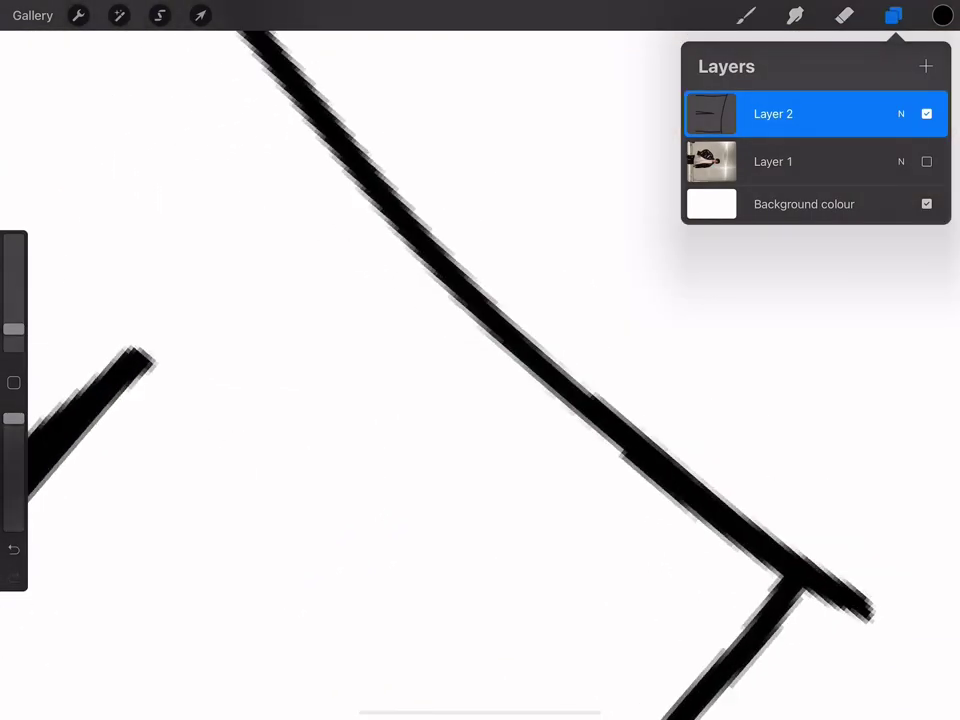
left_click(893, 15)
- Erase stray trouser line bits, then show the photo again and return to the brush
scroll(480, 360, "down", 3)
scroll(479, 360, "down", 2)
left_click(844, 15)
scroll(480, 359, "up", 5)
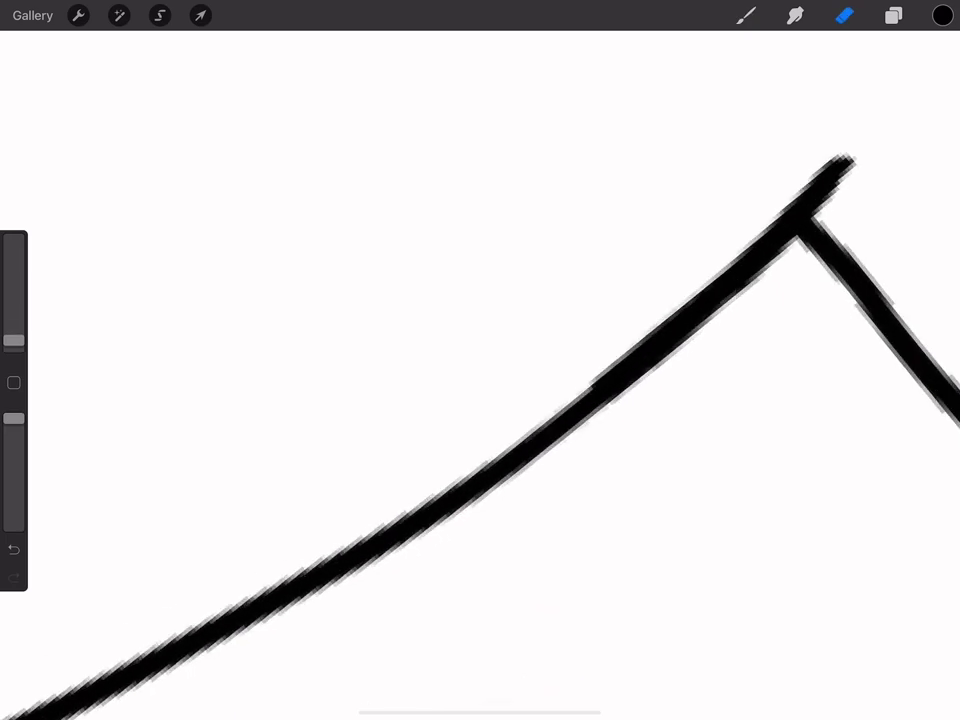
scroll(480, 360, "down", 3)
scroll(480, 360, "down", 2)
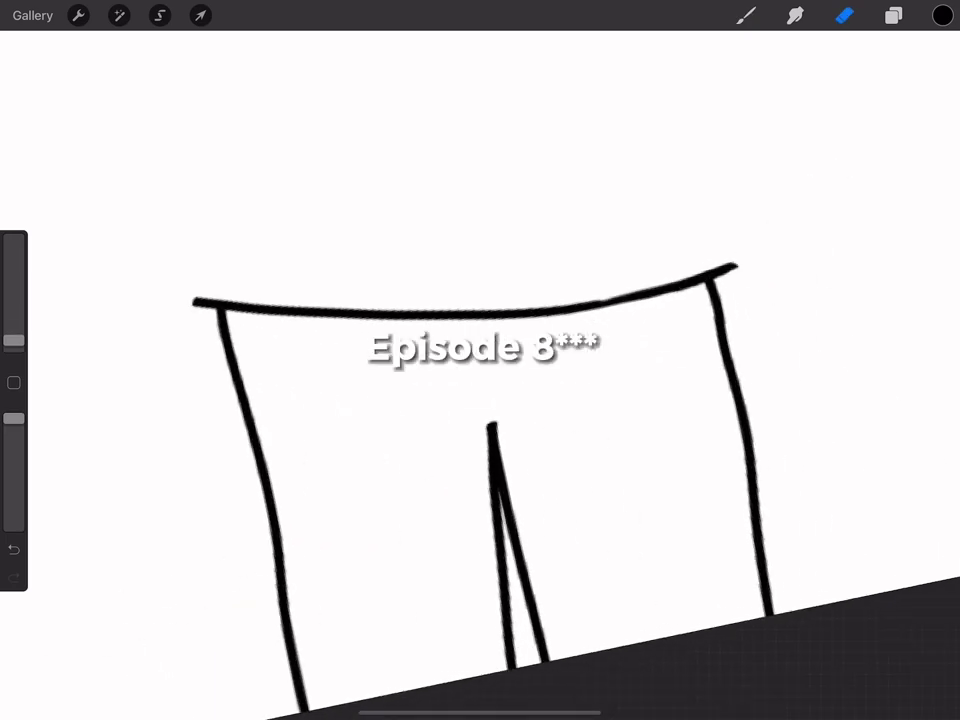
left_click(892, 15)
left_click(925, 161)
left_click(745, 15)
- Draw the straight centre seam and zipper cord along the pants, trimming its ends with the eraser
scroll(480, 359, "up", 5)
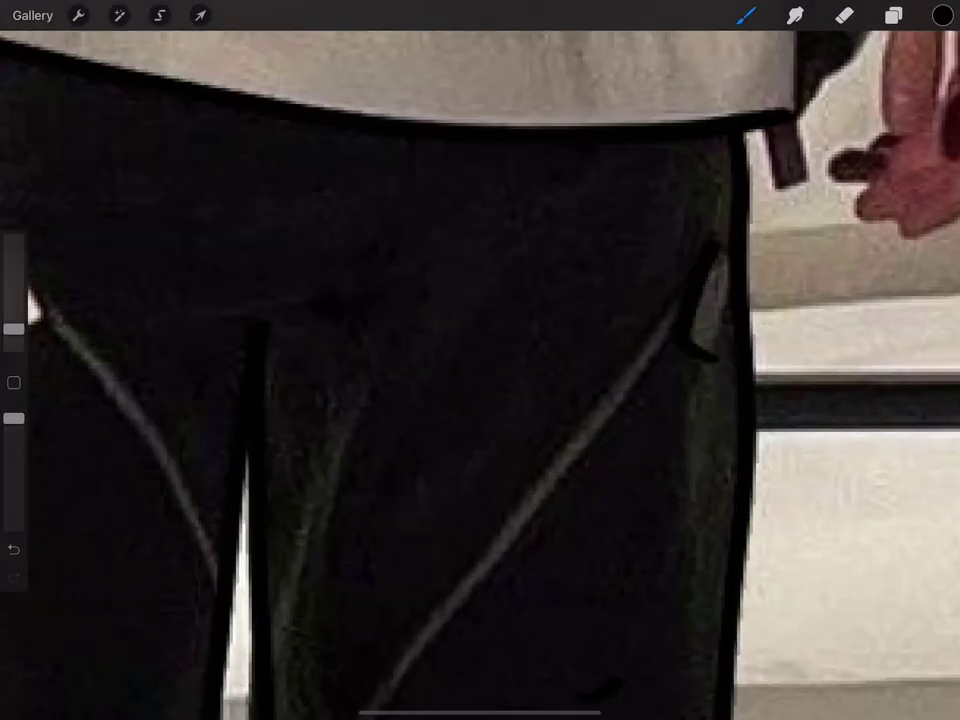
scroll(480, 360, "down", 2)
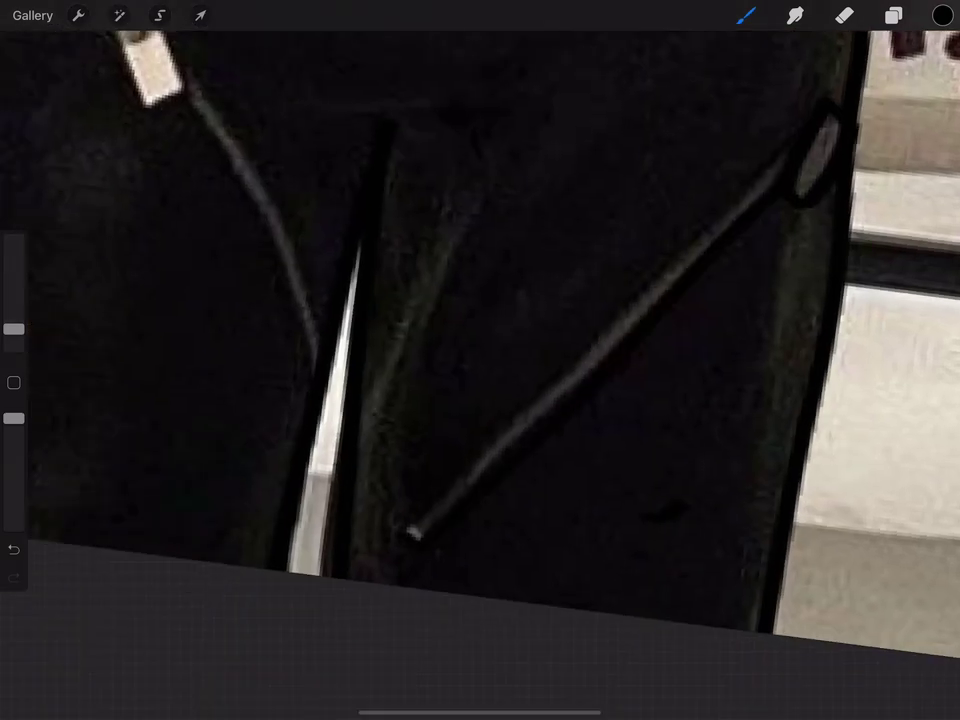
left_click_drag(418, 537, 800, 162)
scroll(480, 360, "up", 2)
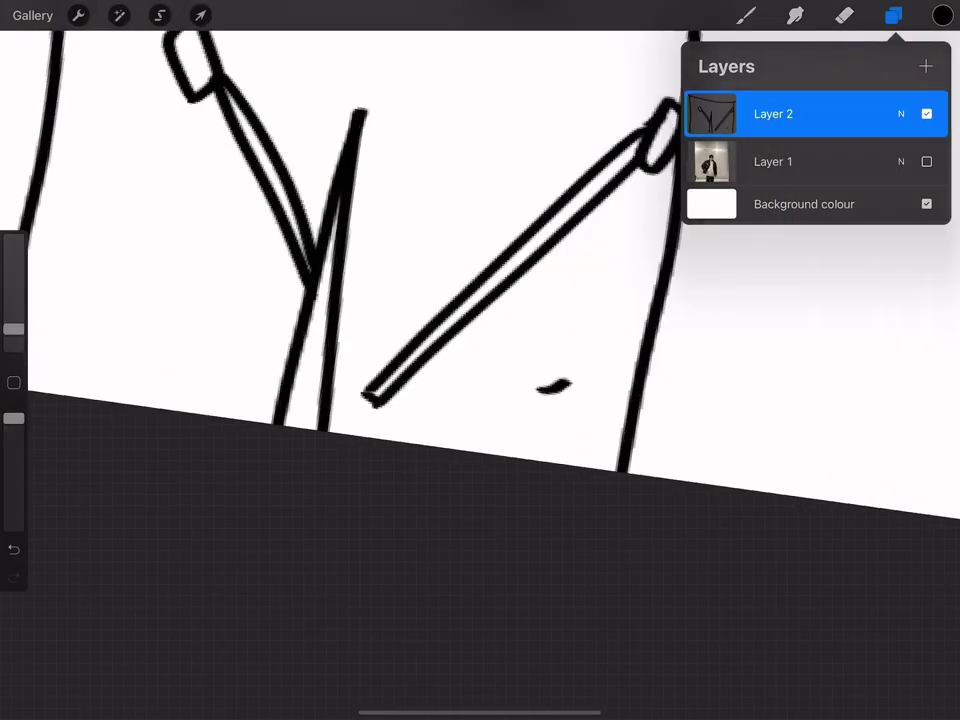
left_click(844, 15)
scroll(479, 360, "up", 5)
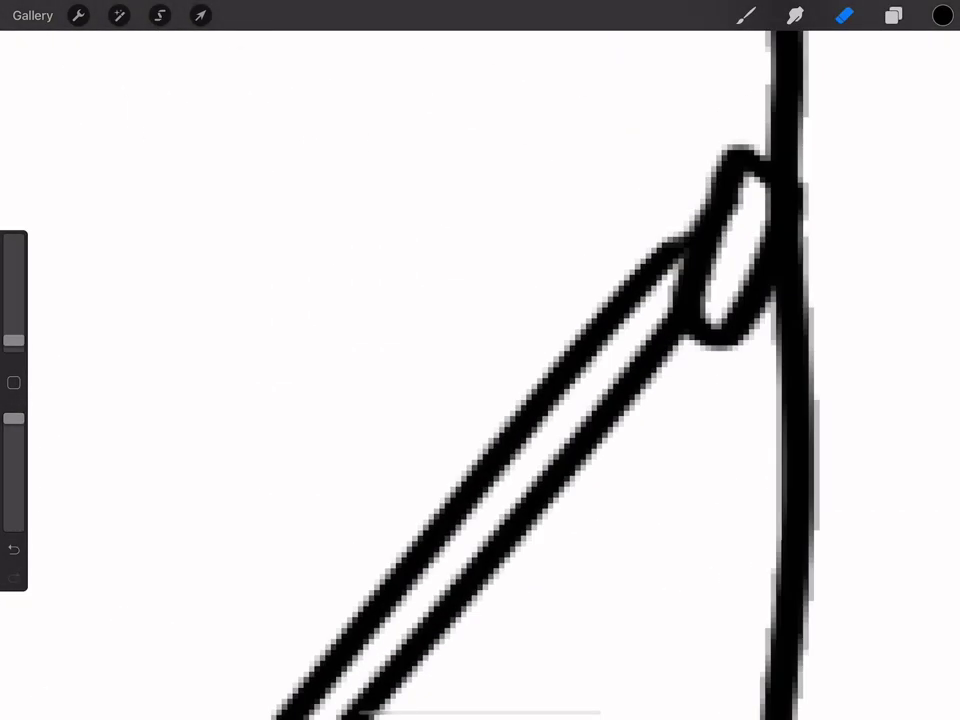
scroll(480, 360, "down", 2)
scroll(480, 360, "down", 3)
left_click(745, 15)
scroll(480, 360, "up", 5)
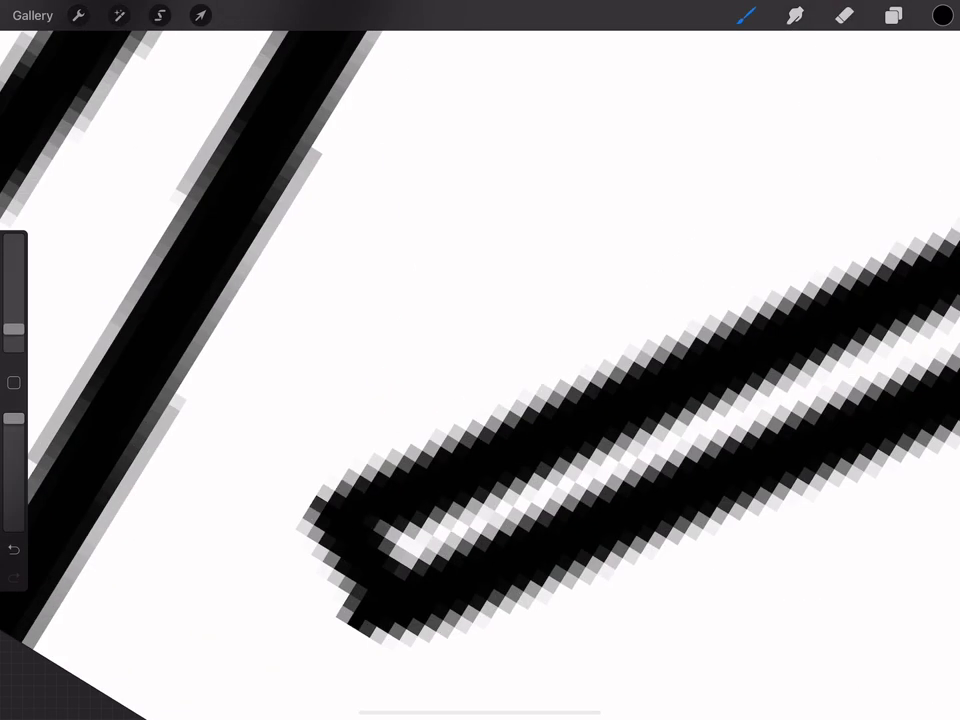
scroll(480, 360, "down", 5)
- Erase the stray corner of the zipper pull and undo the last stroke
scroll(480, 360, "up", 2)
left_click(843, 15)
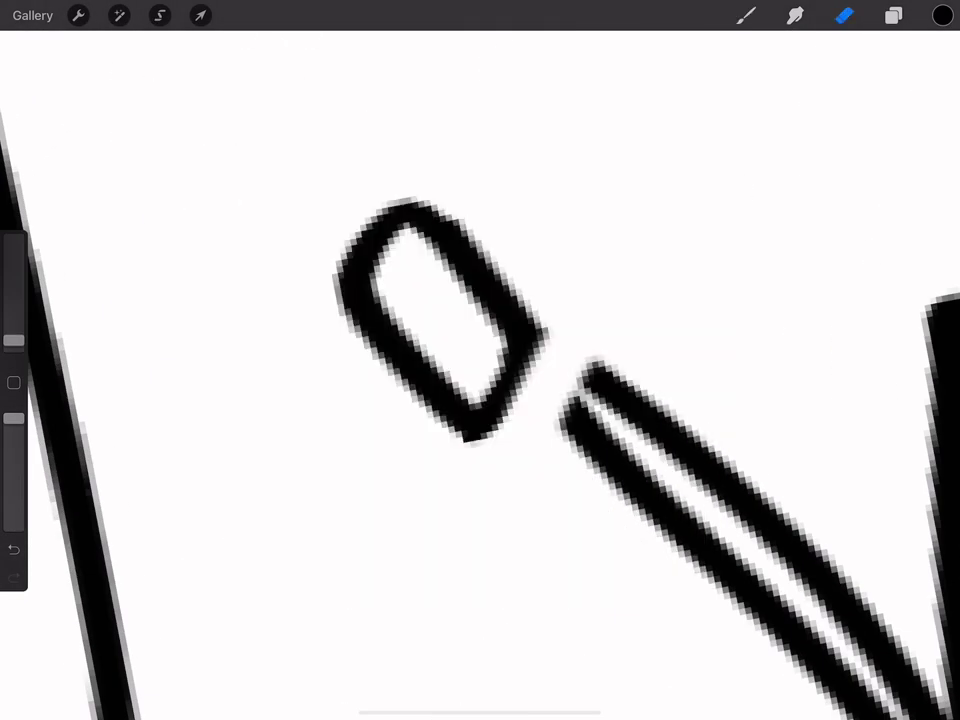
- Return to the brush to finish the second zip pull, then check the layers list
scroll(480, 360, "up", 2)
left_click(844, 15)
left_click_drag(600, 440, 689, 350)
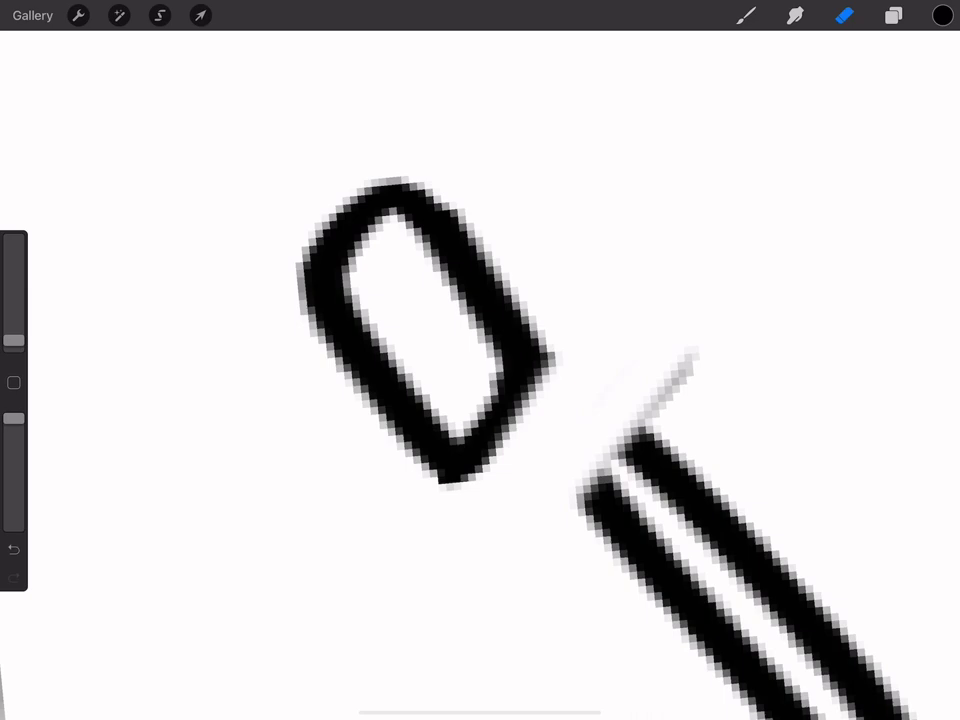
left_click(746, 15)
left_click(13, 549)
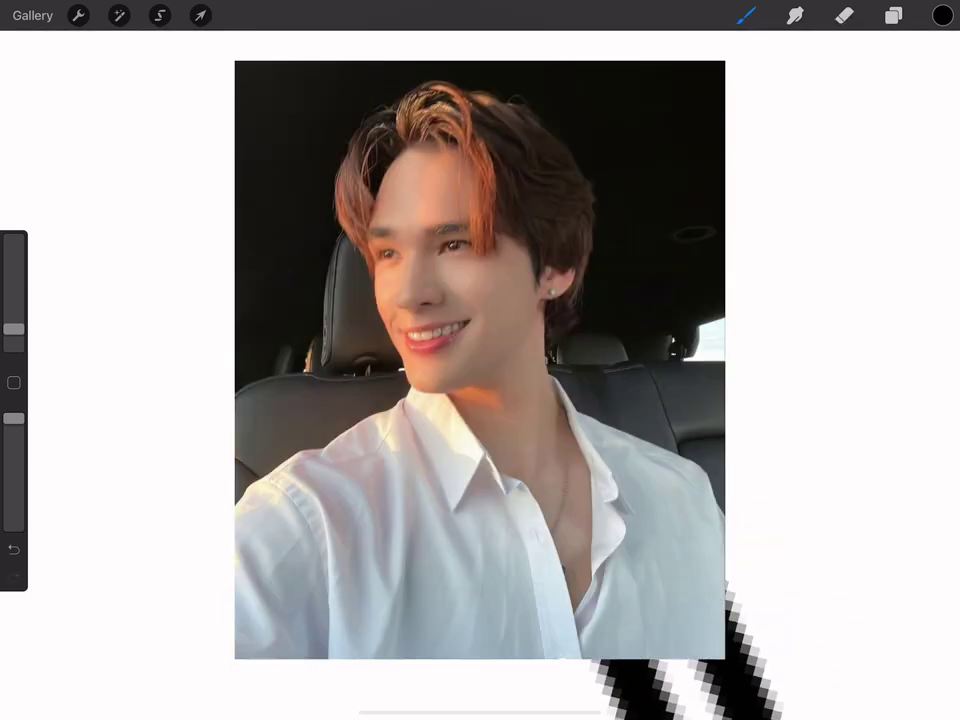
scroll(480, 360, "down", 3)
scroll(479, 359, "up", 5)
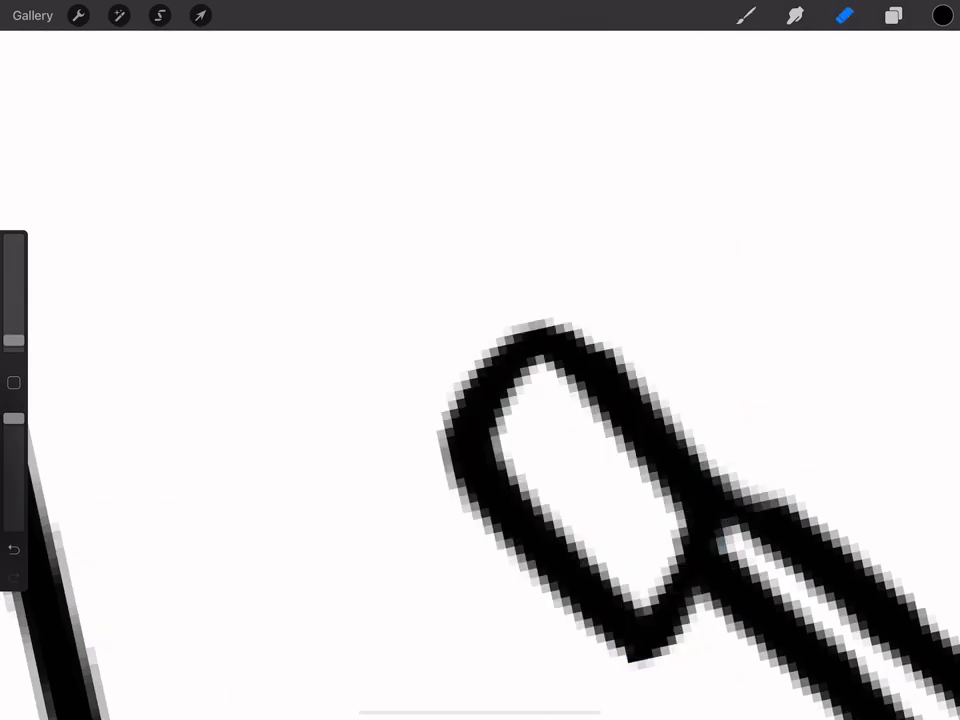
scroll(480, 360, "down", 5)
scroll(480, 360, "down", 10)
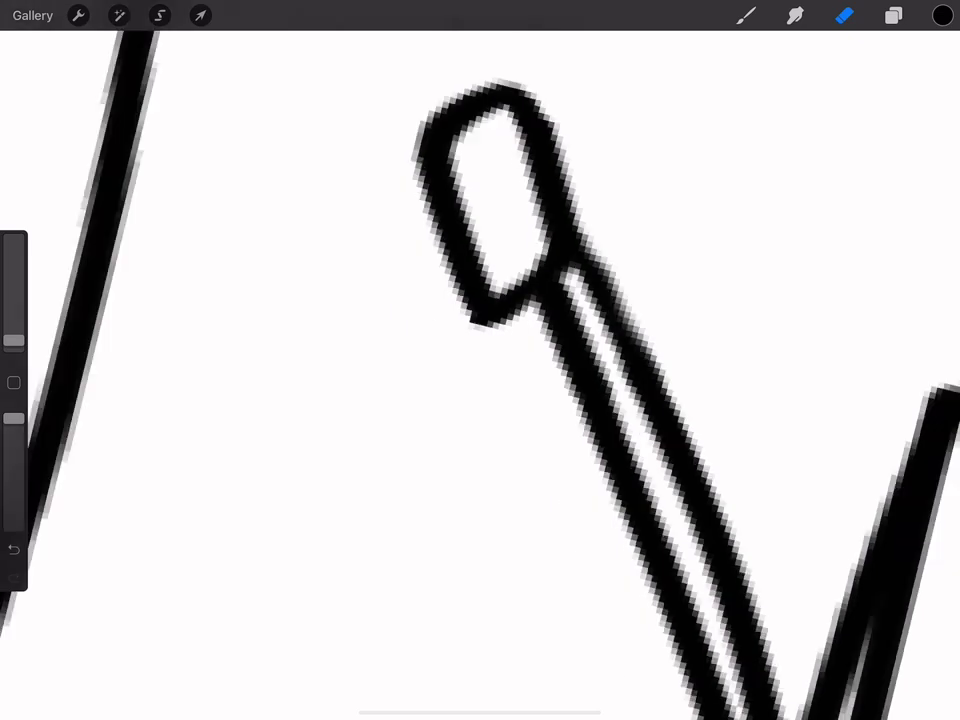
key("b")
scroll(740, 260, "up", 5)
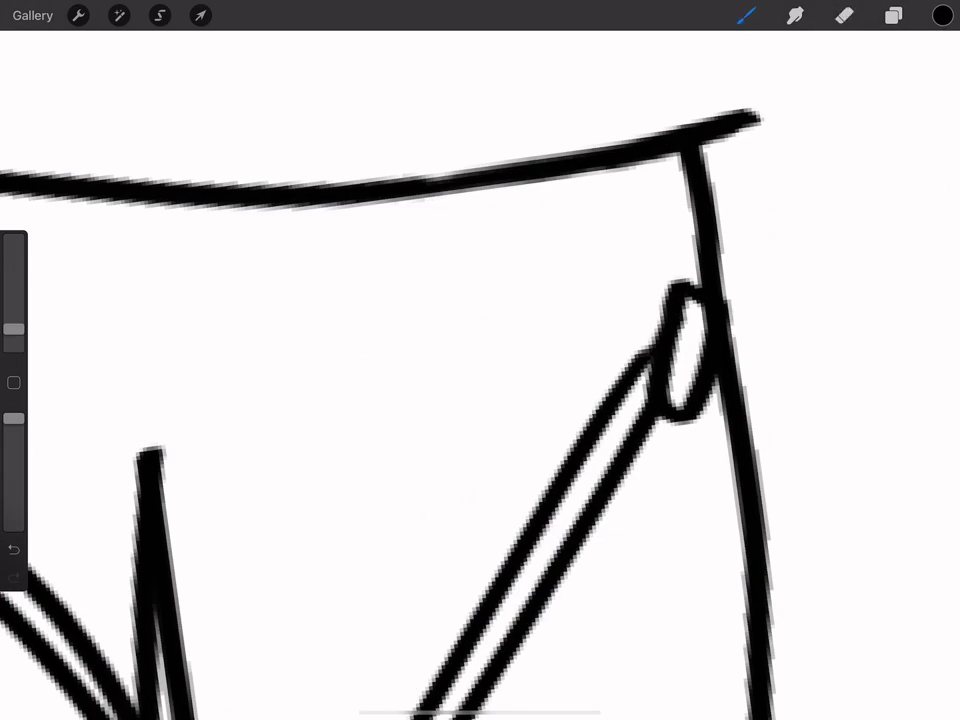
scroll(740, 259, "up", 5)
scroll(599, 400, "down", 5)
scroll(599, 400, "down", 3)
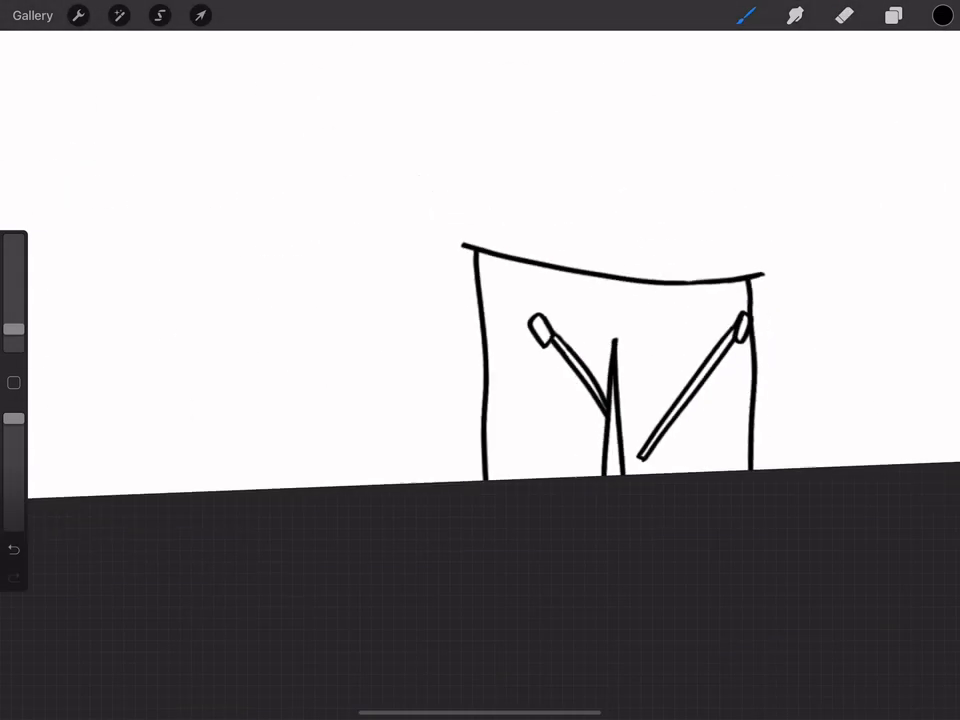
left_click(893, 15)
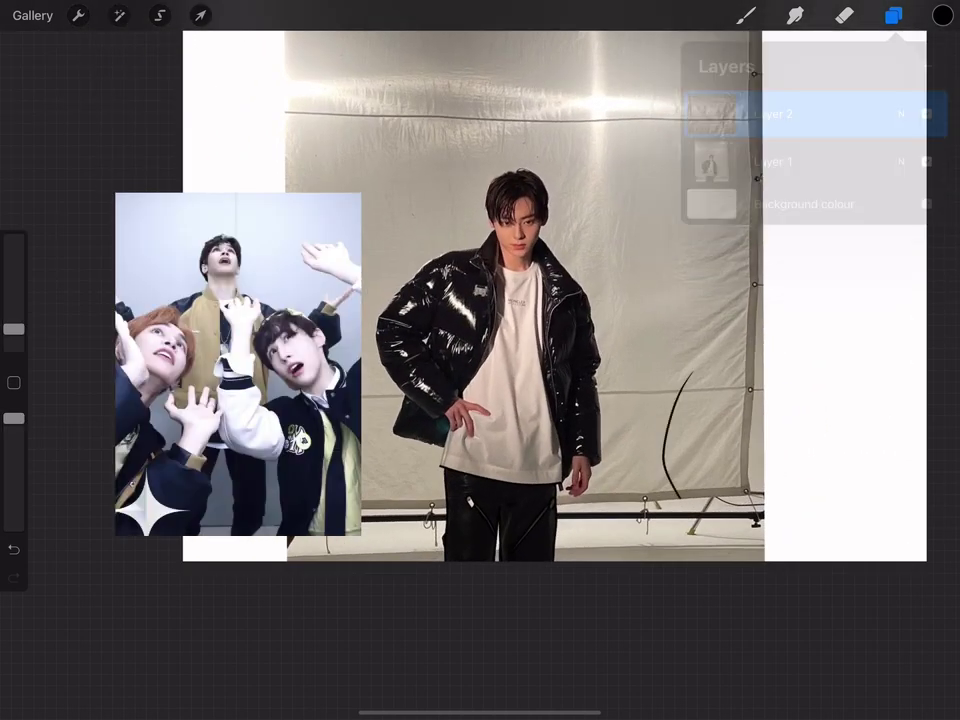
- Trace the hand on the hip, undo the stray heart-shaped stroke, and hide the photo
key("ctrl+z")
left_click_drag(656, 438, 809, 332)
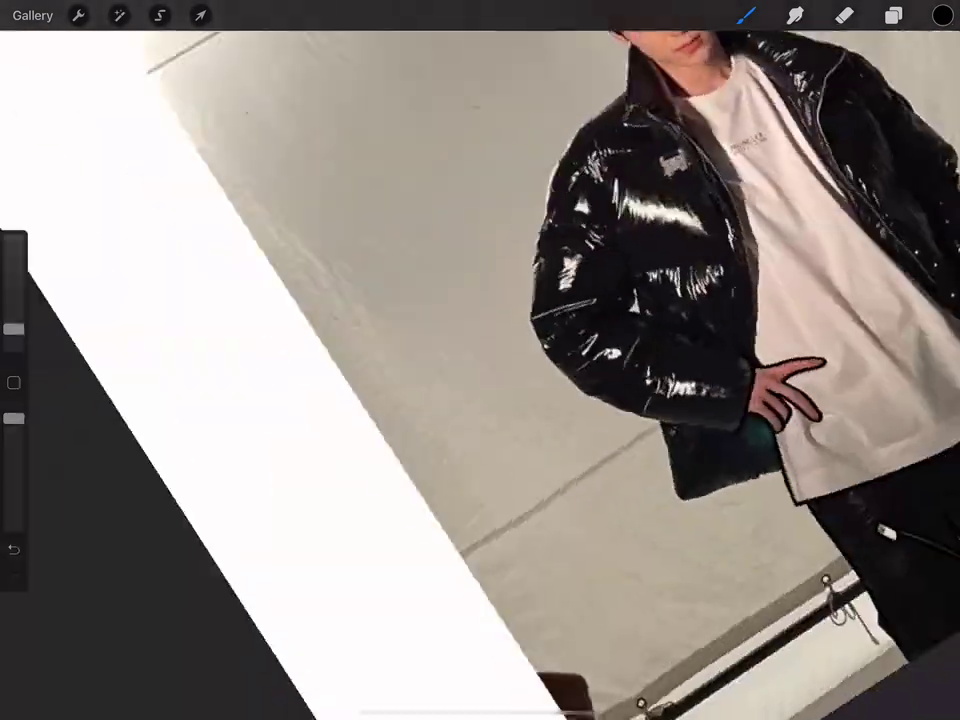
key("ctrl+z")
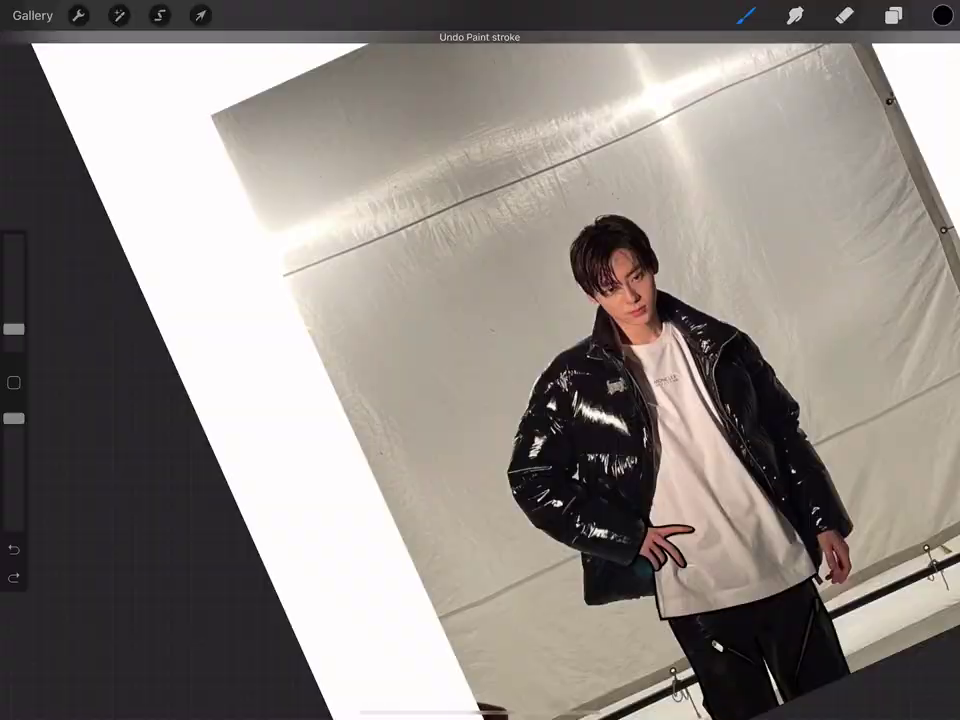
left_click(892, 15)
- Toggle the reference photo to compare the traced hand, then return to the brush
left_click(925, 161)
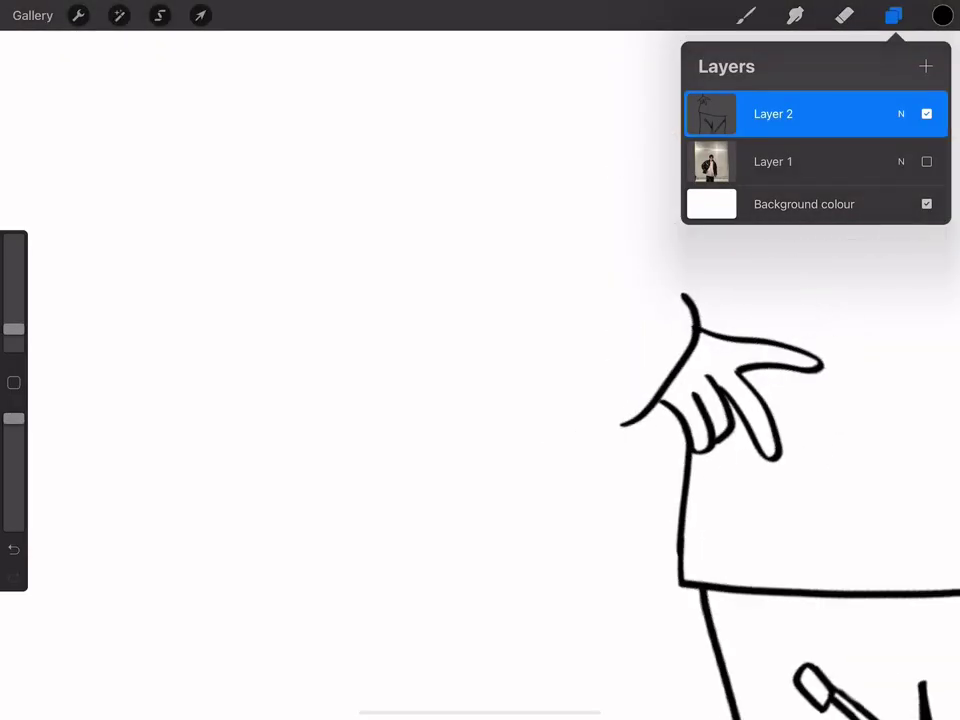
left_click(926, 161)
scroll(480, 360, "up", 5)
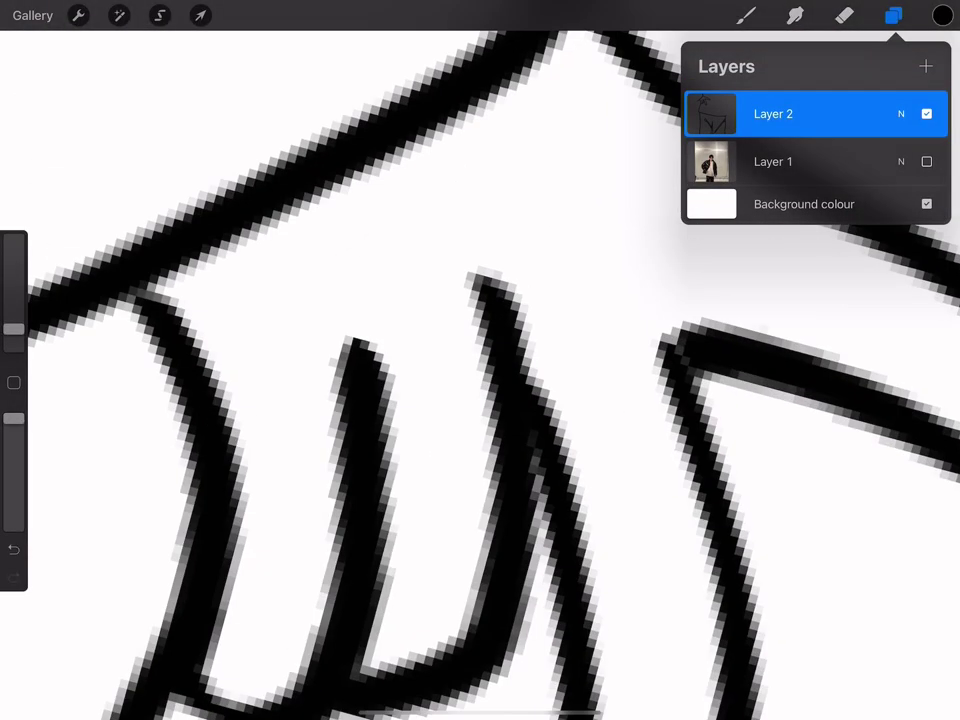
left_click(892, 15)
scroll(480, 360, "up", 5)
- Adjust the brush size and draw the connecting stroke under the fingers
left_click_drag(14, 328, 14, 333)
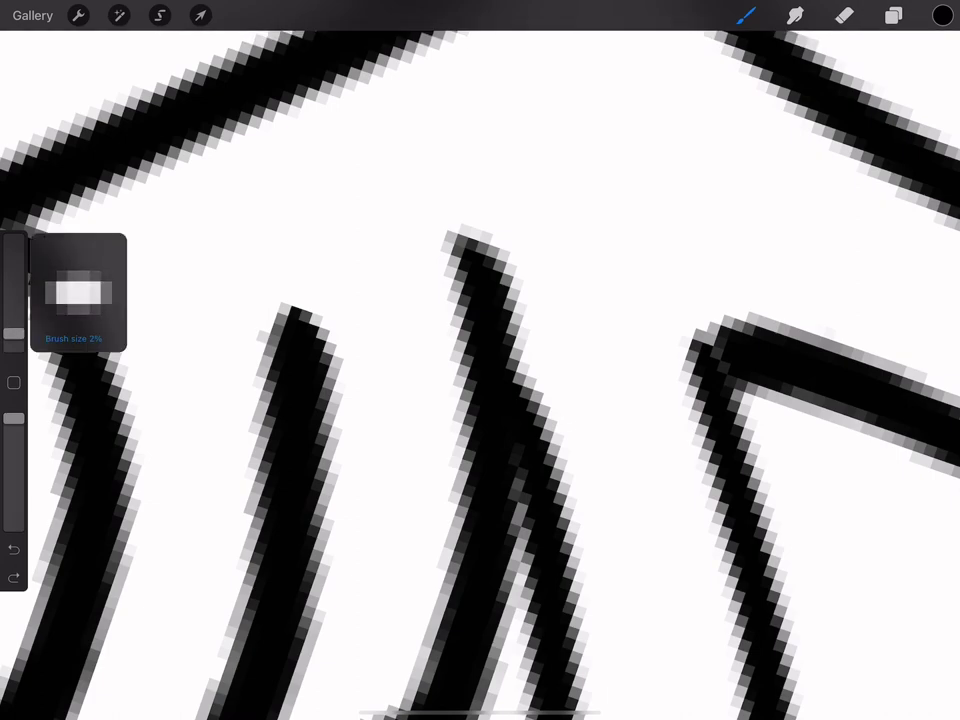
left_click_drag(60, 620, 470, 440)
scroll(480, 360, "down", 5)
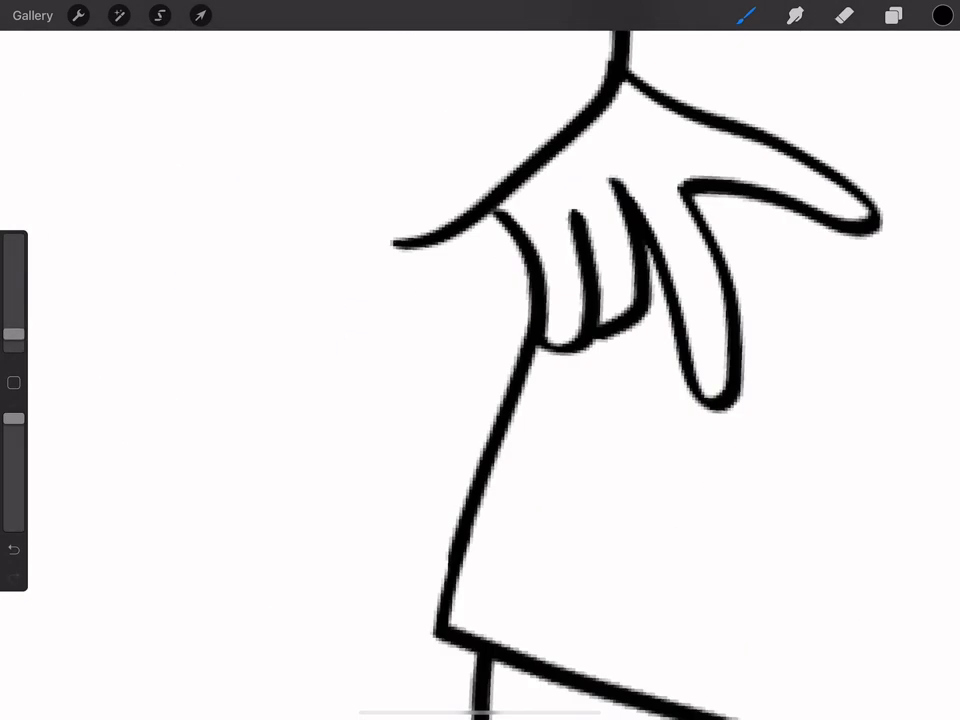
scroll(480, 359, "down", 3)
scroll(480, 360, "down", 3)
- Show the Layer 1 reference photo and trace the jacket sleeve edge around the hand
left_click(893, 15)
left_click(926, 161)
left_click(893, 15)
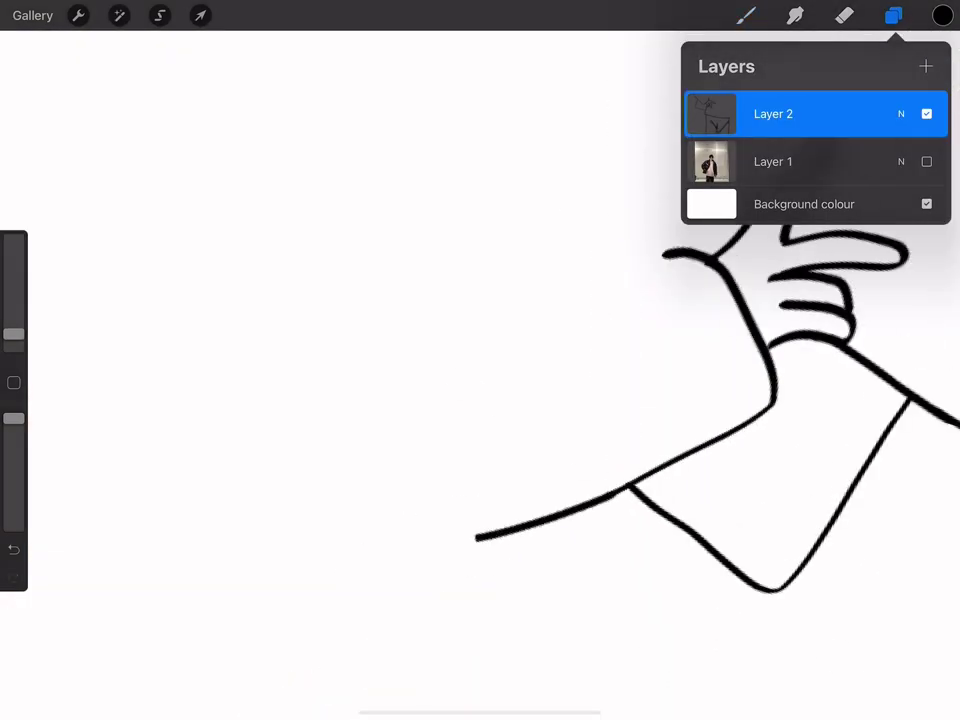
key("ctrl+z")
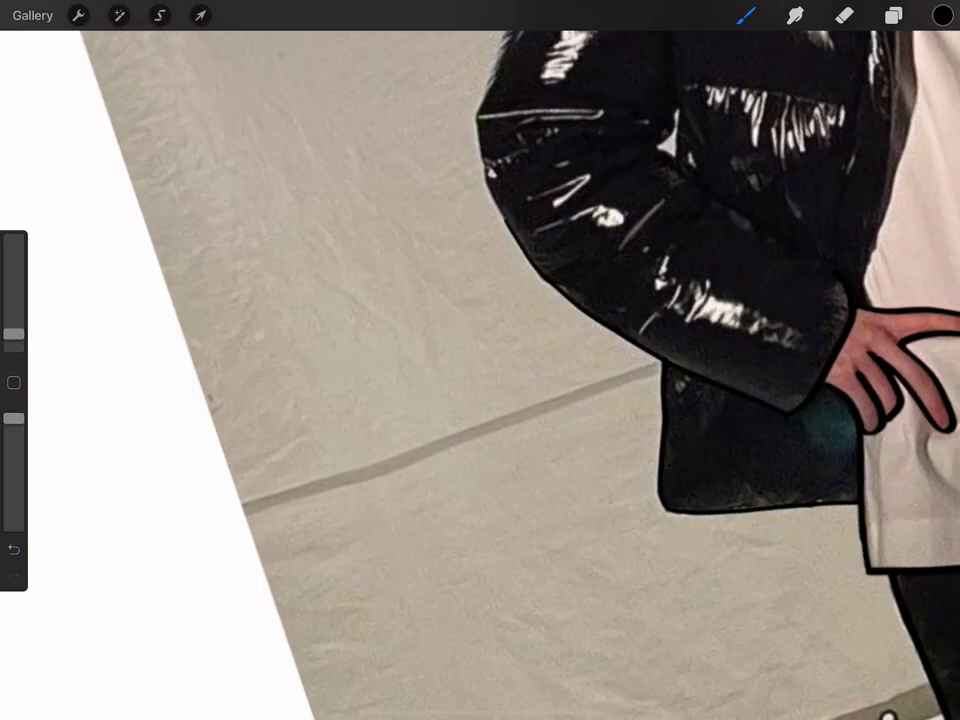
scroll(479, 360, "up", 5)
scroll(639, 370, "up", 3)
- Hide the Layer 1 photo and erase stray bits of the sleeve line
scroll(480, 359, "down", 5)
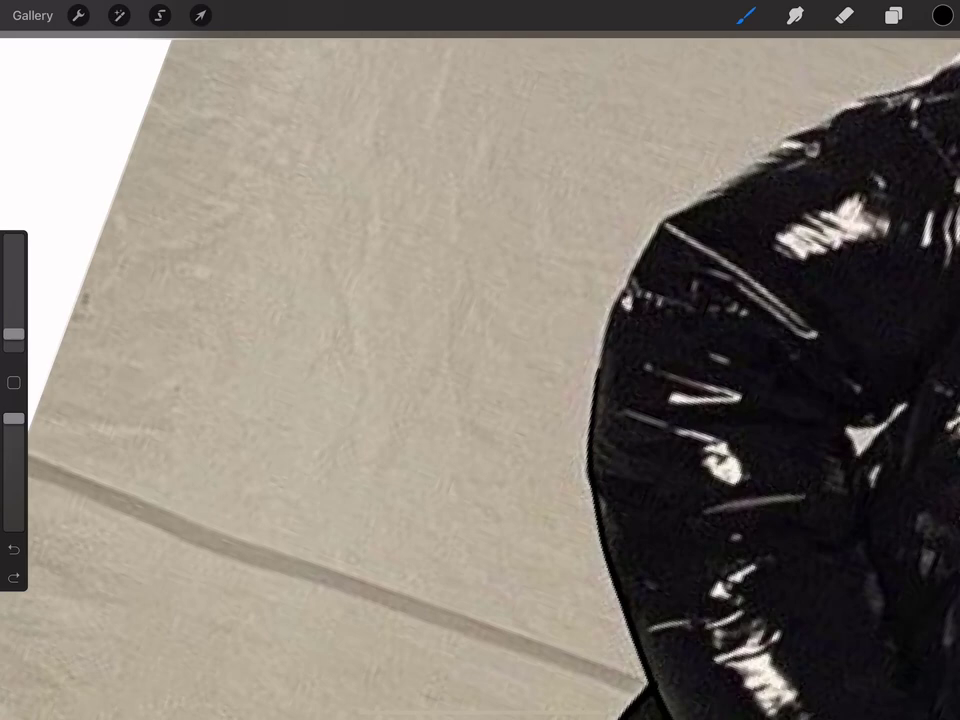
left_click(893, 15)
left_click(926, 161)
left_click(844, 15)
scroll(480, 359, "up", 3)
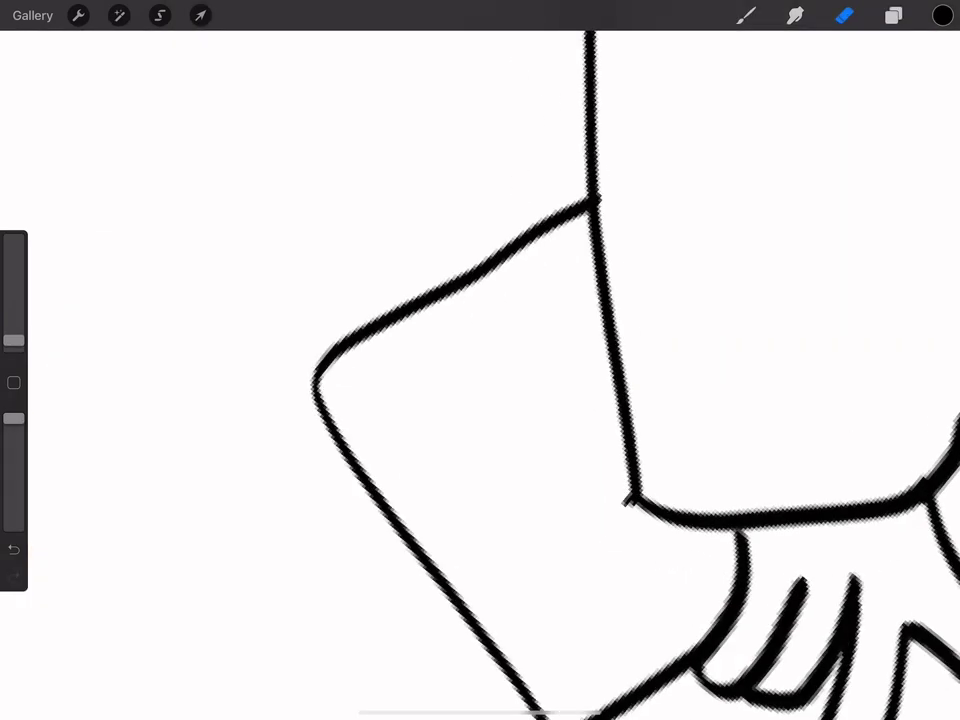
scroll(480, 360, "up", 3)
scroll(480, 359, "down", 3)
scroll(480, 360, "up", 3)
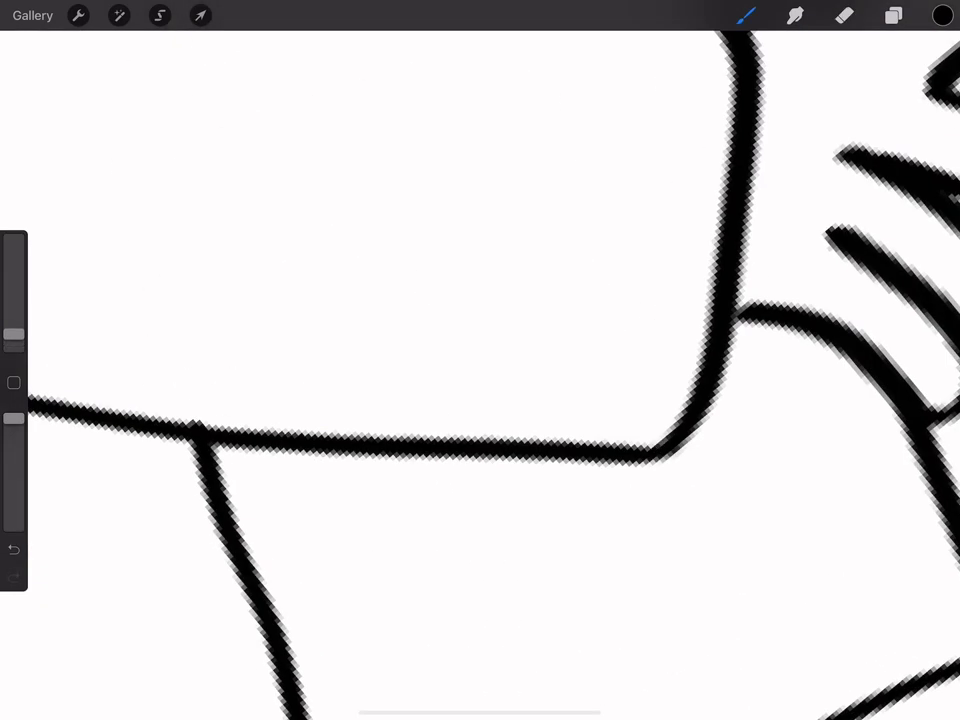
scroll(480, 360, "down", 3)
scroll(480, 360, "down", 5)
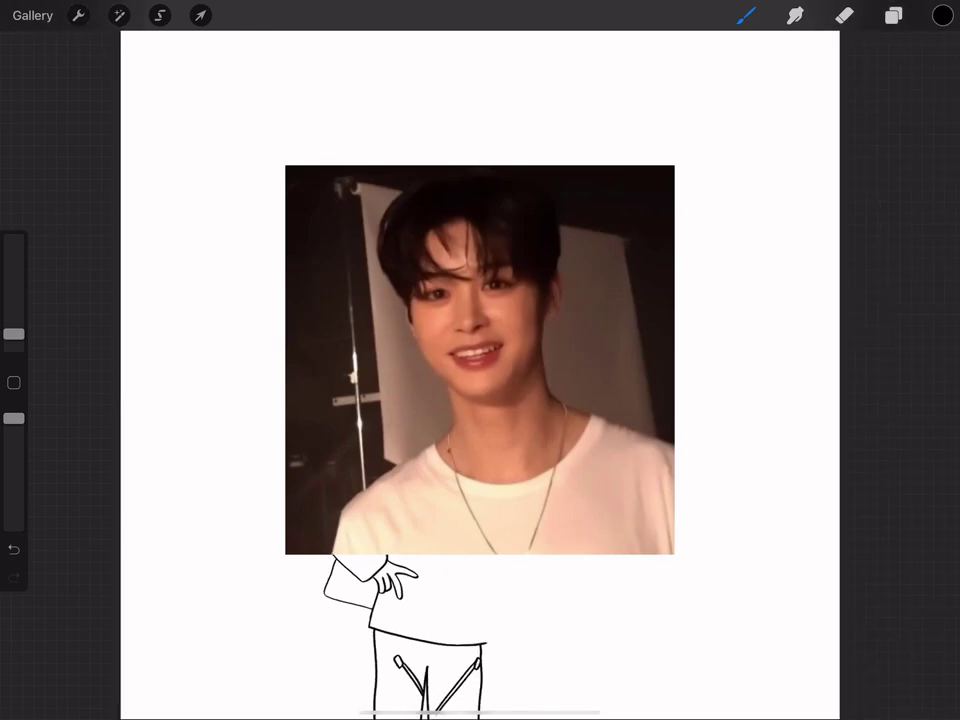
- Try the Monoline brush, revert to Brush Pen, and bring back the reference photo for the shoulder
left_click(745, 15)
left_click(802, 240)
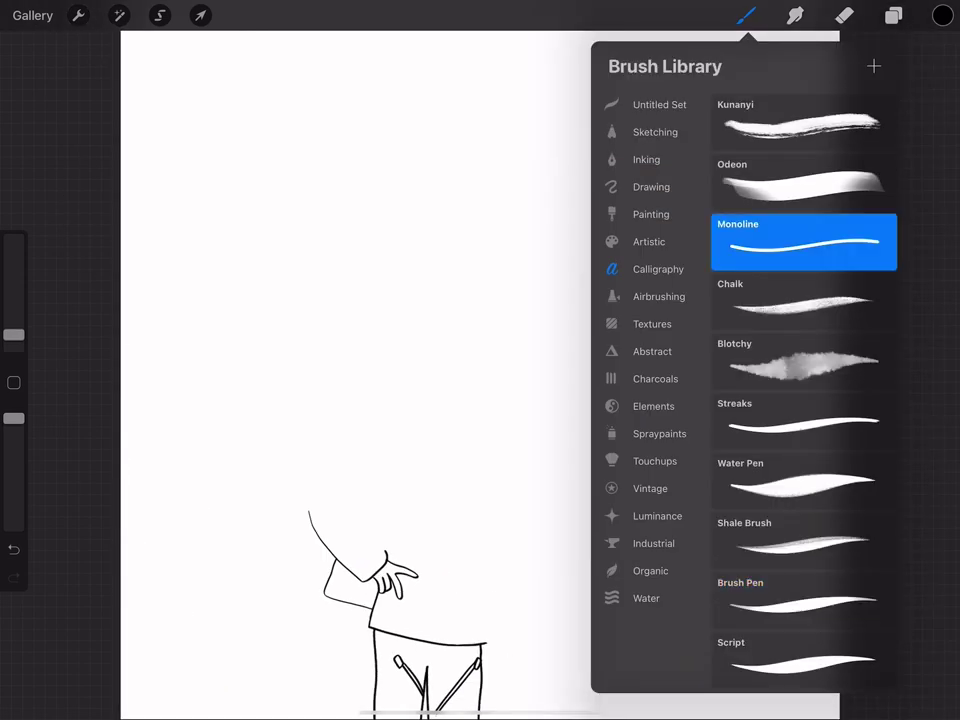
left_click(802, 600)
left_click(400, 300)
left_click(892, 15)
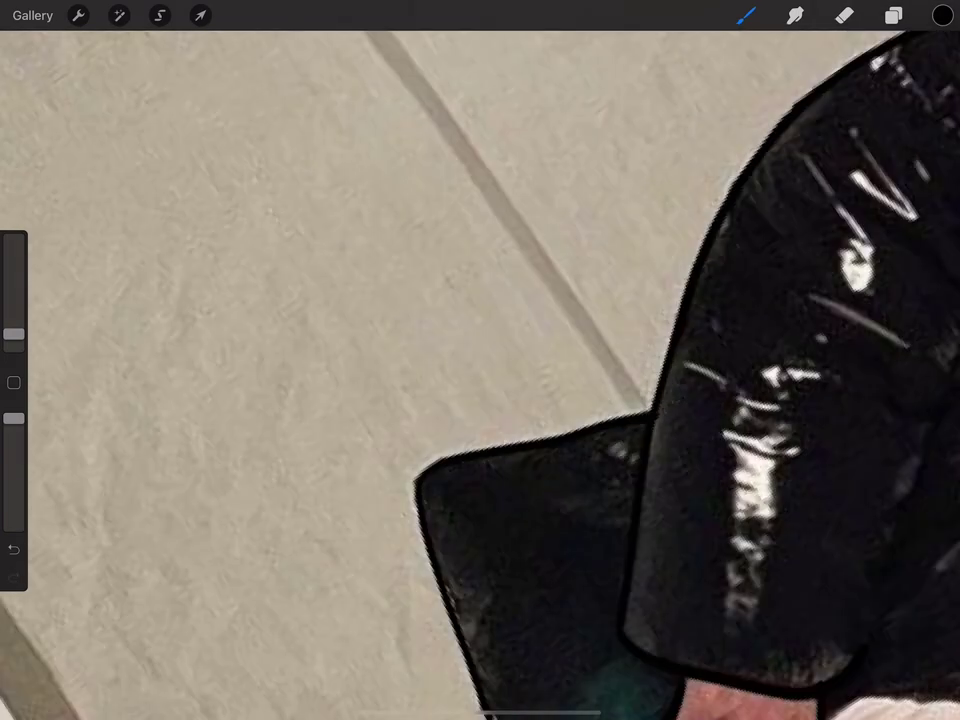
scroll(479, 360, "down", 3)
- Hide the Layer 1 reference photo to check the sleeve and shoulder lines
left_click(893, 15)
left_click(926, 161)
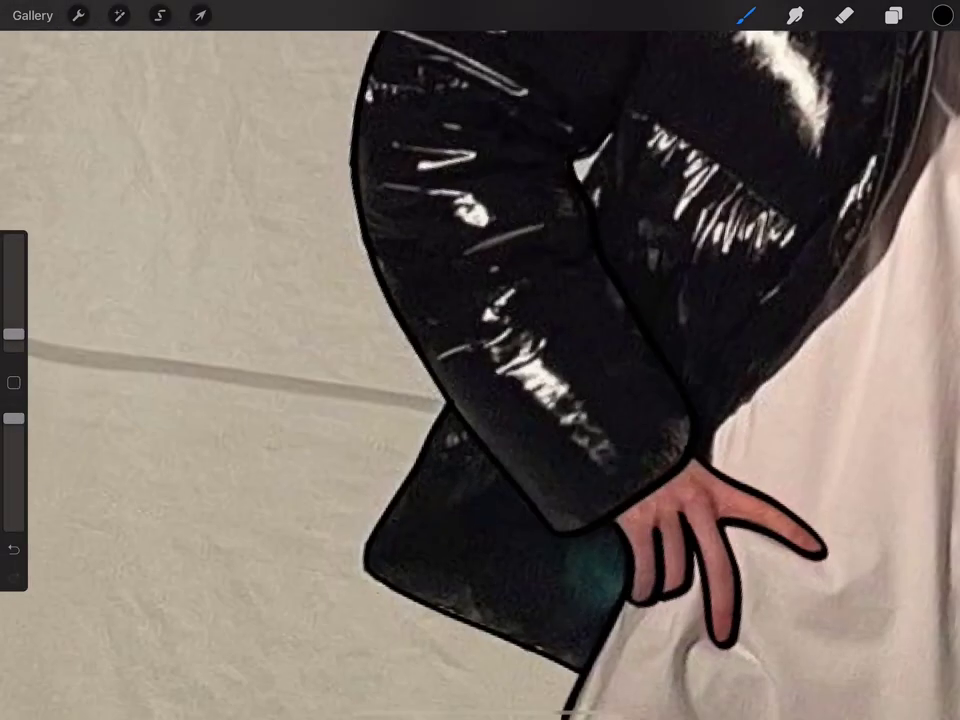
left_click(893, 15)
left_click(926, 161)
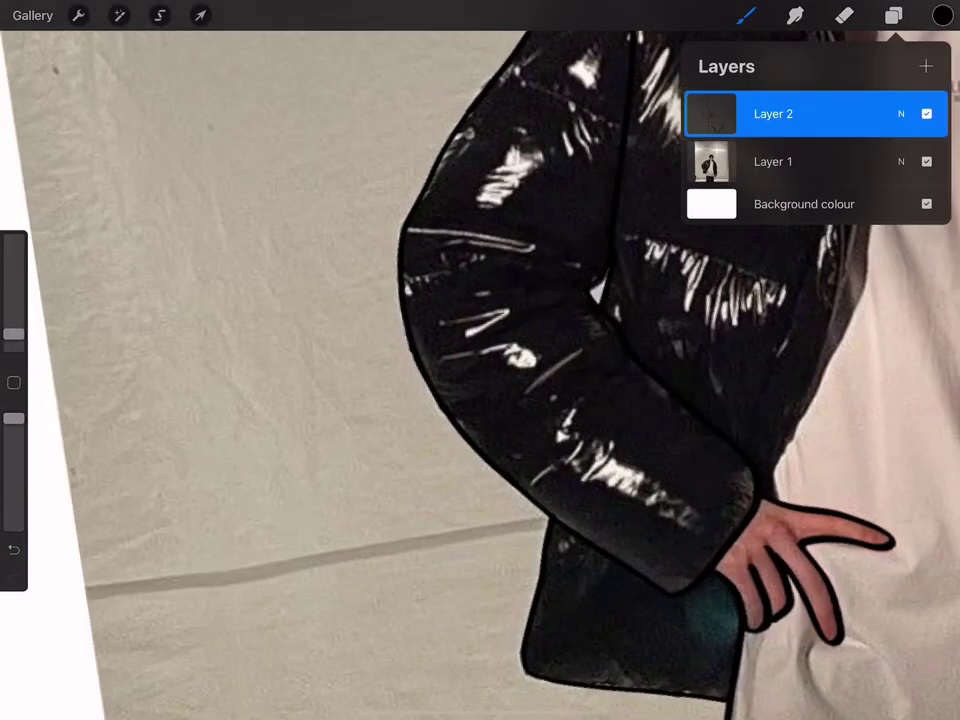
left_click(925, 161)
scroll(480, 359, "up", 5)
left_click(745, 15)
- Redraw the short sleeve stroke and undo the overshooting line at the shoulder junction
left_click_drag(599, 365, 588, 430)
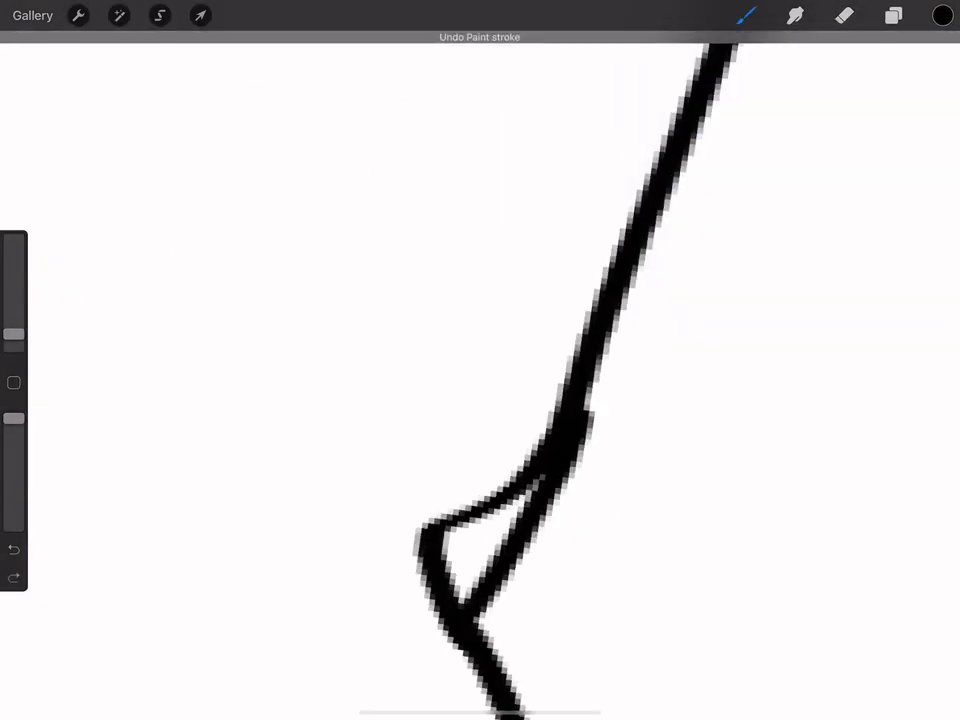
key("ctrl+z")
left_click_drag(599, 365, 588, 430)
key("ctrl+z")
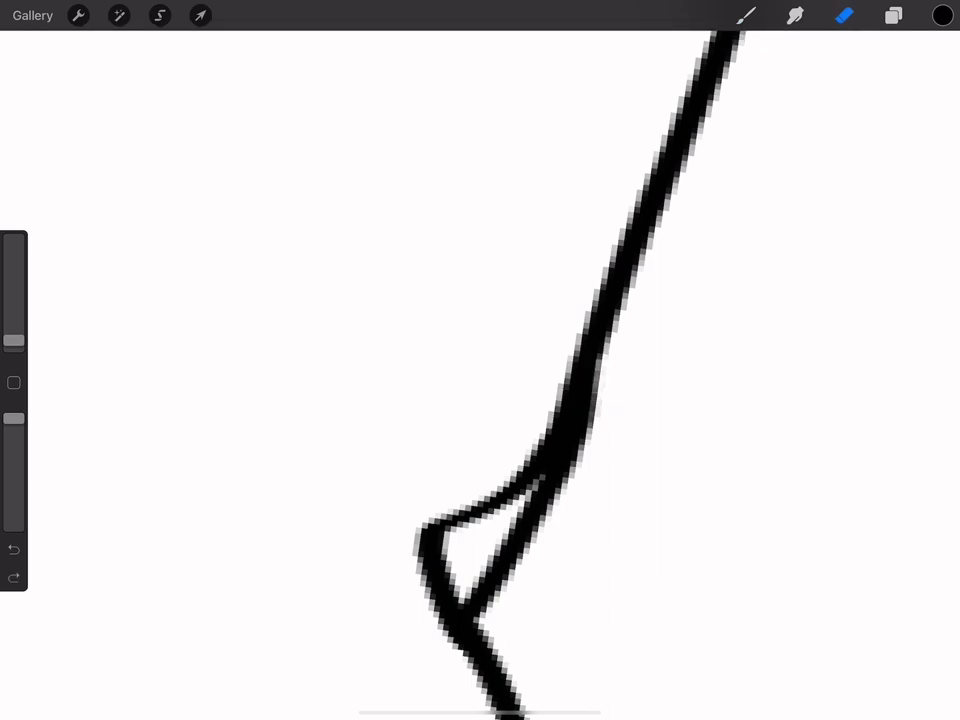
scroll(480, 359, "down", 3)
scroll(480, 360, "down", 2)
scroll(560, 130, "up", 5)
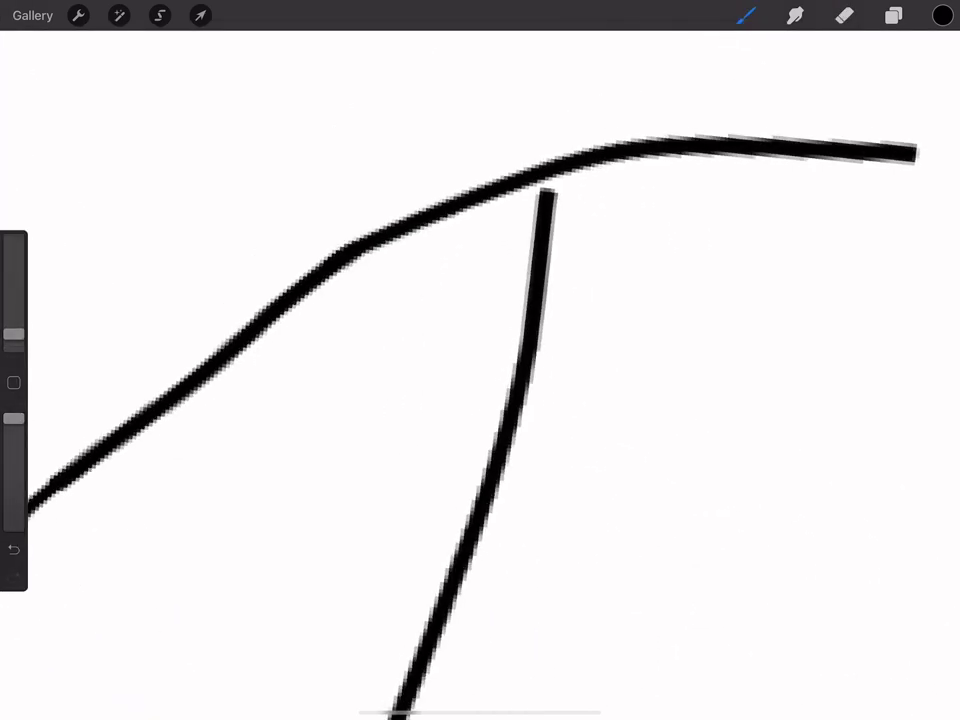
scroll(560, 200, "up", 3)
key("ctrl+z")
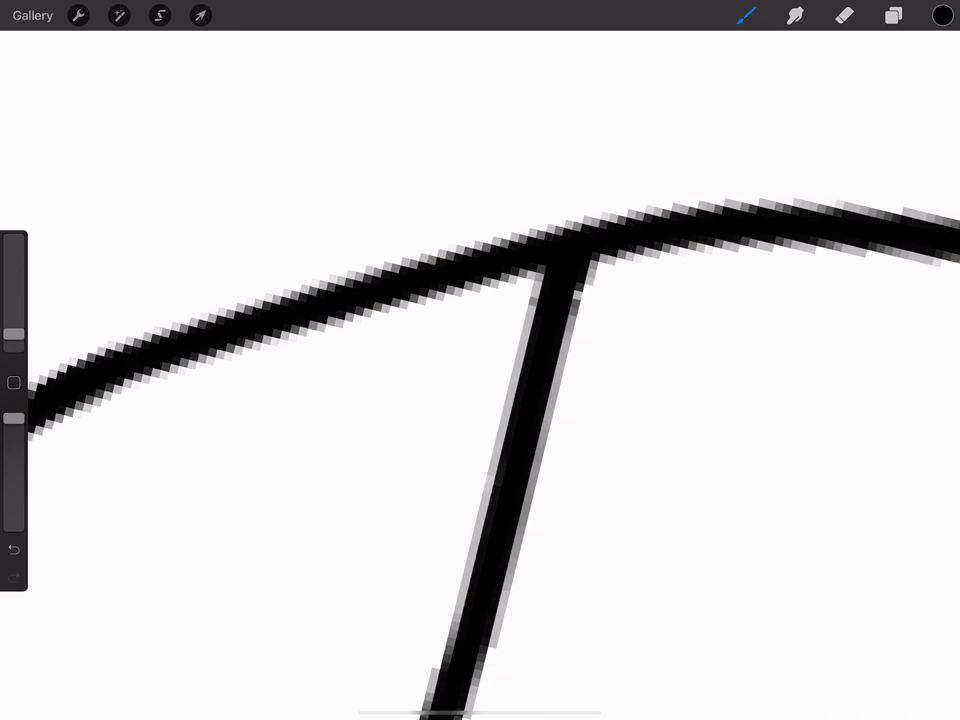
key("ctrl+z")
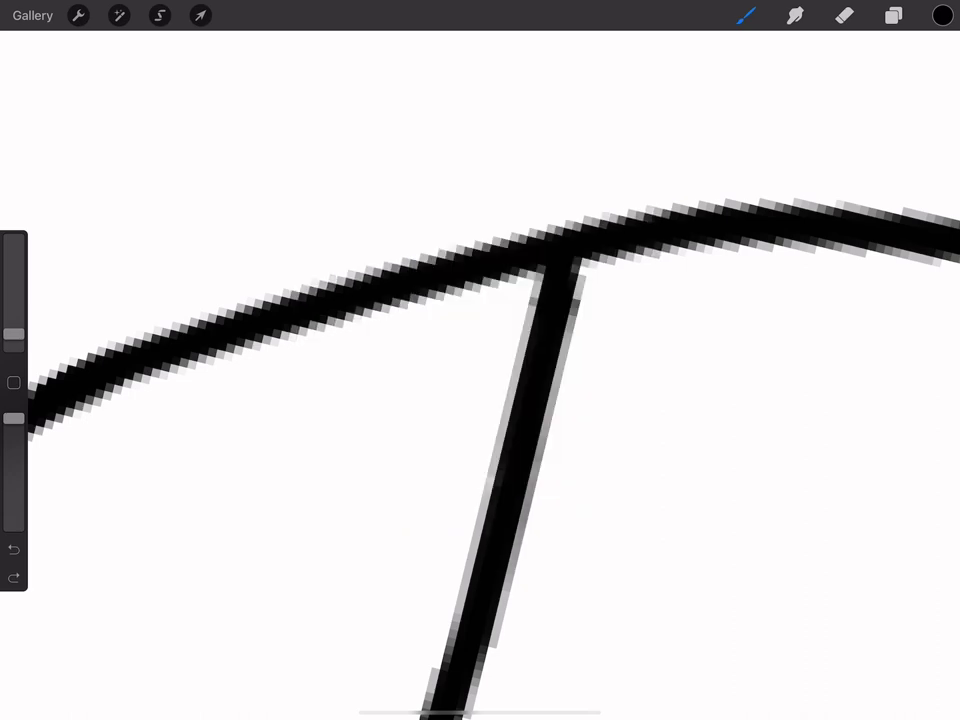
scroll(480, 360, "down", 5)
- With Layer 1 shown, trace the collar, jacket front down to the hem and T-shirt, then hide Layer 1
left_click(892, 15)
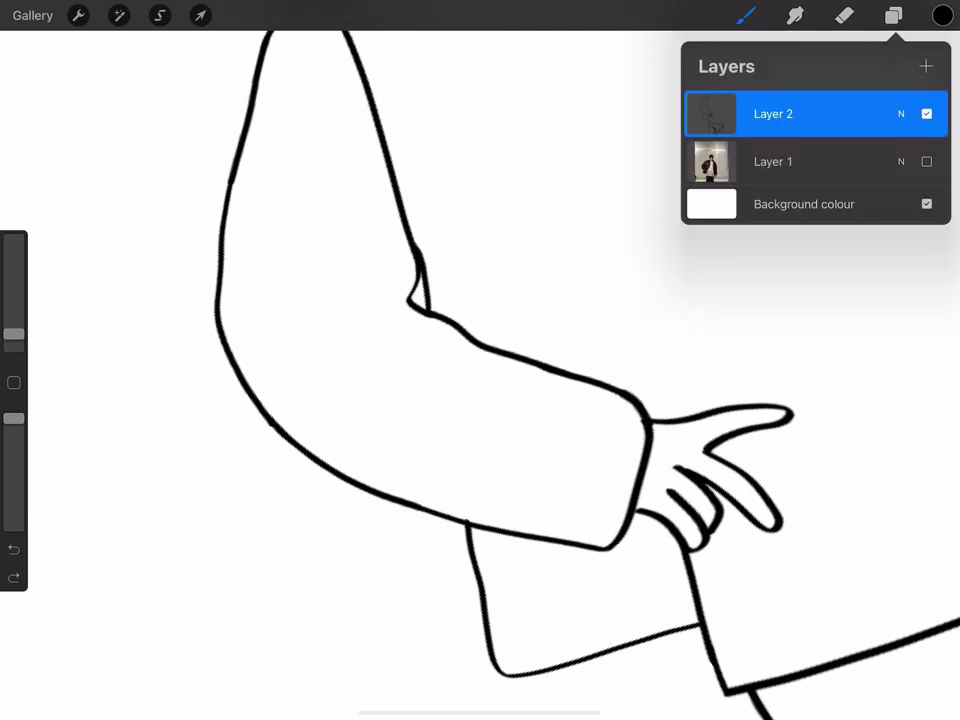
left_click(925, 161)
scroll(480, 359, "up", 3)
scroll(480, 360, "up", 3)
scroll(480, 360, "up", 3)
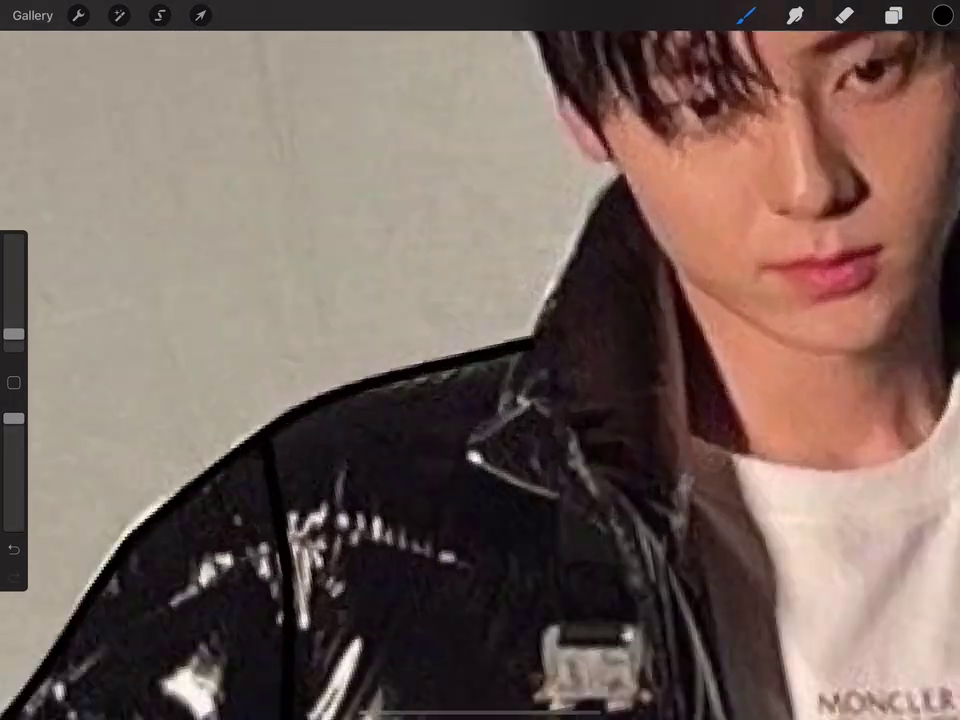
scroll(479, 360, "up", 5)
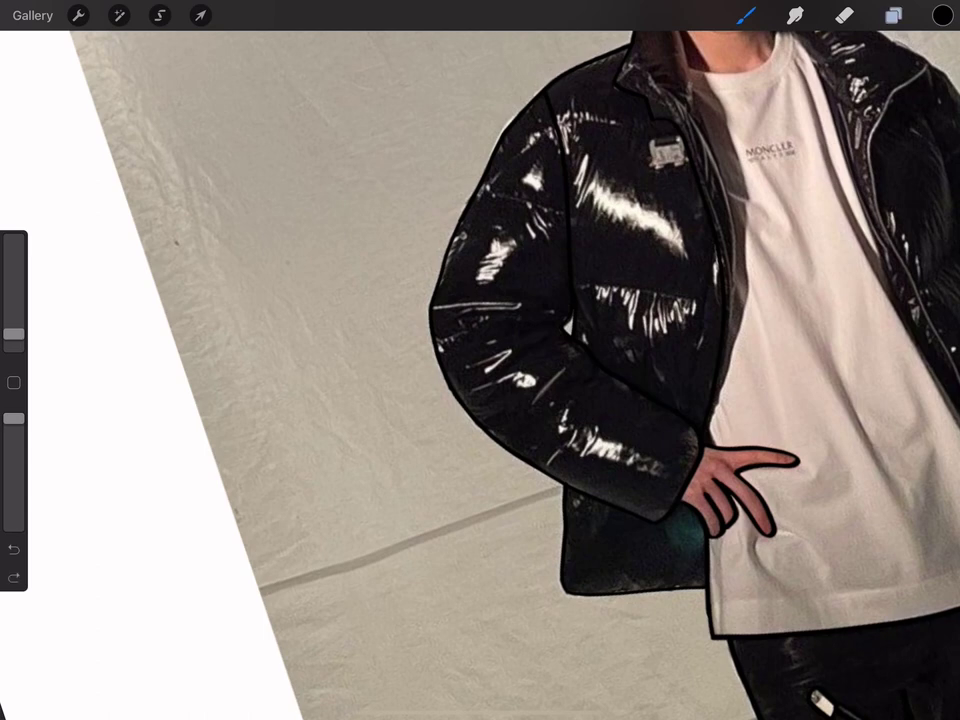
left_click(892, 15)
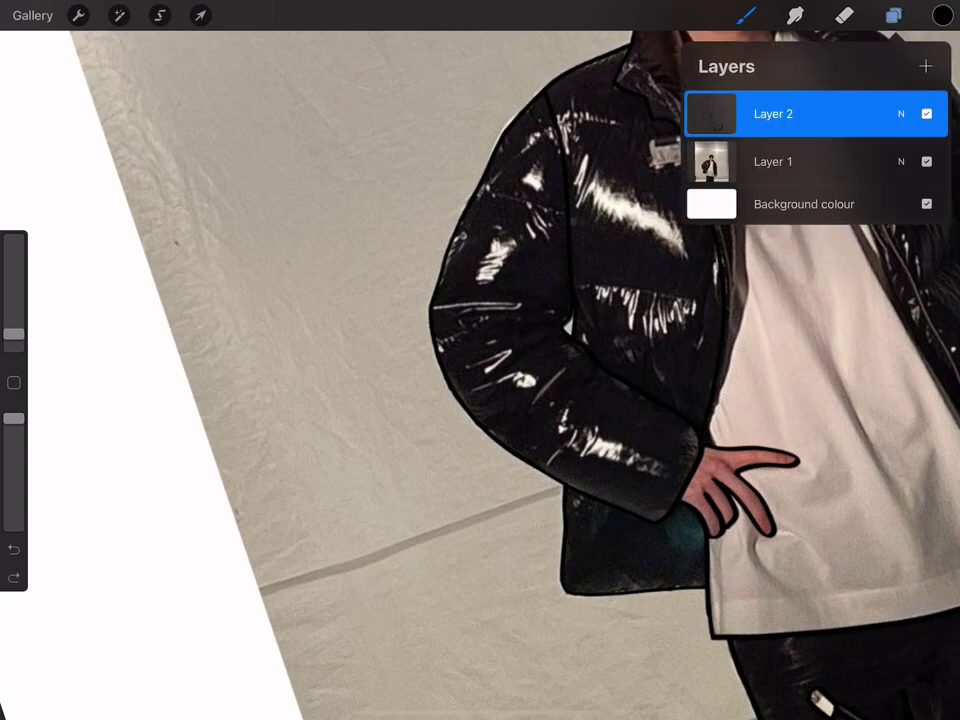
left_click(926, 161)
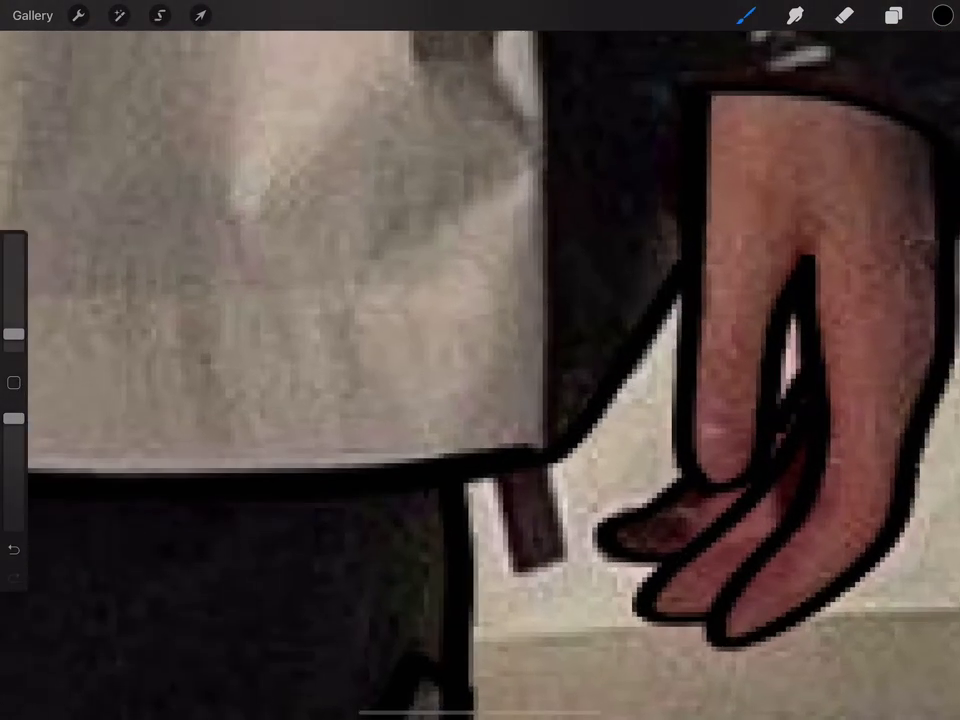
- Undo the peaked forehead stroke and redraw the face's left edge along the hairline
key("ctrl+z")
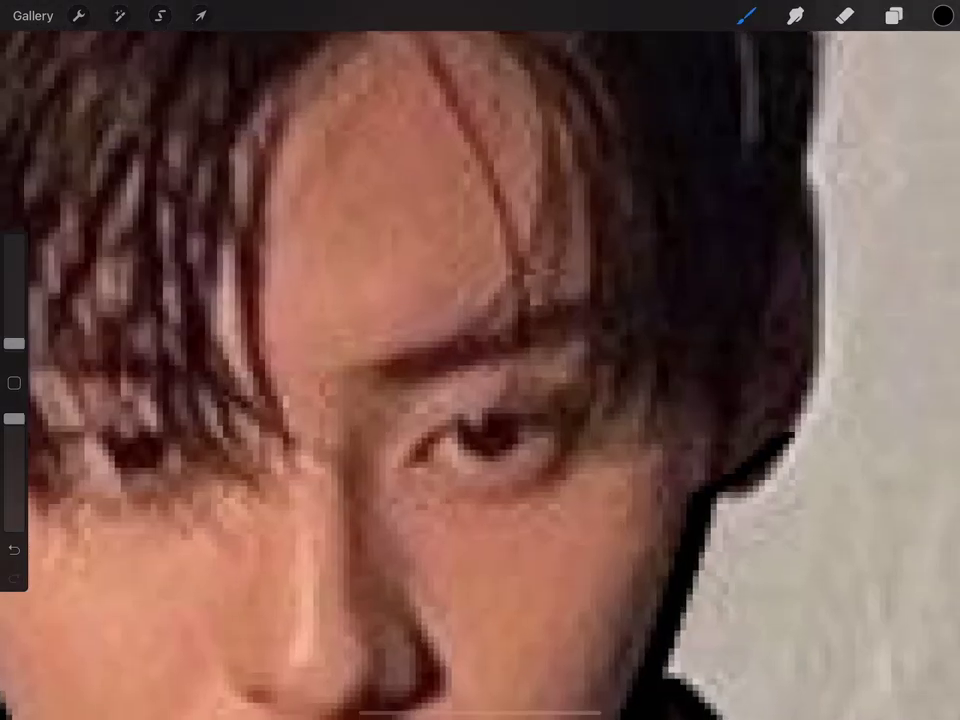
key("ctrl+z")
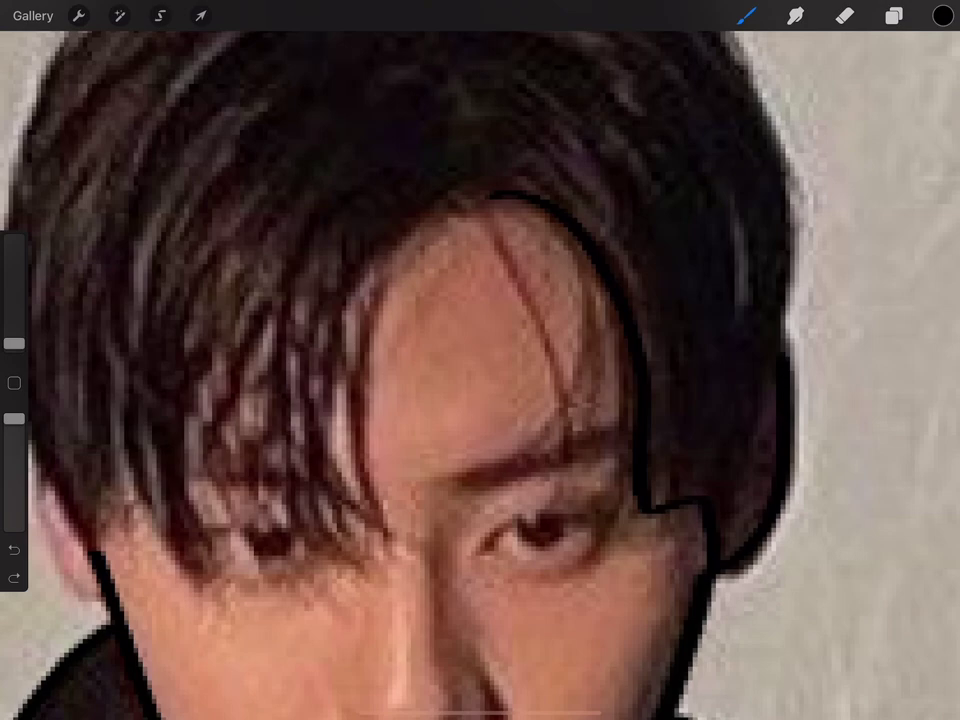
left_click_drag(643, 99, 555, 411)
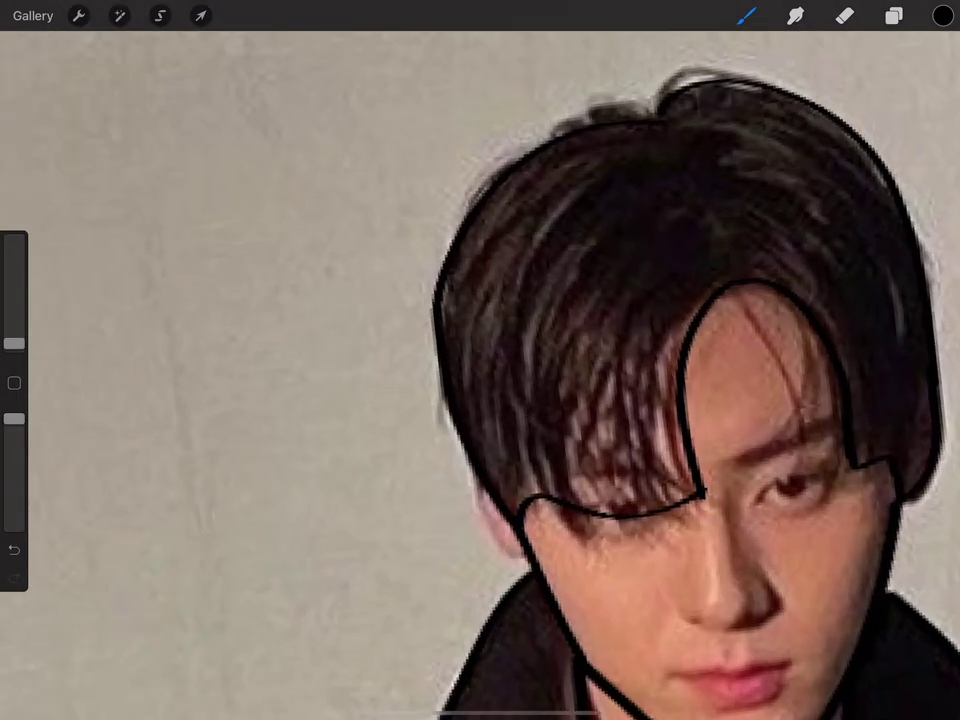
left_click(893, 15)
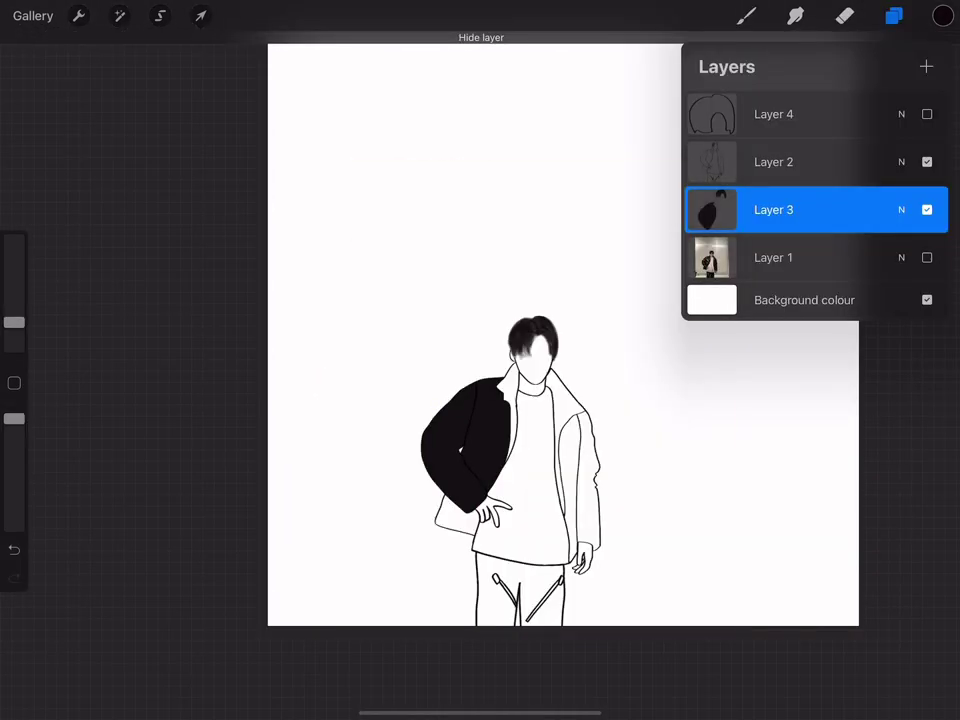
- Add Layer 5 above the line art, select Layer 3 for the jacket fill, and show Layer 1
left_click(927, 257)
left_click(926, 257)
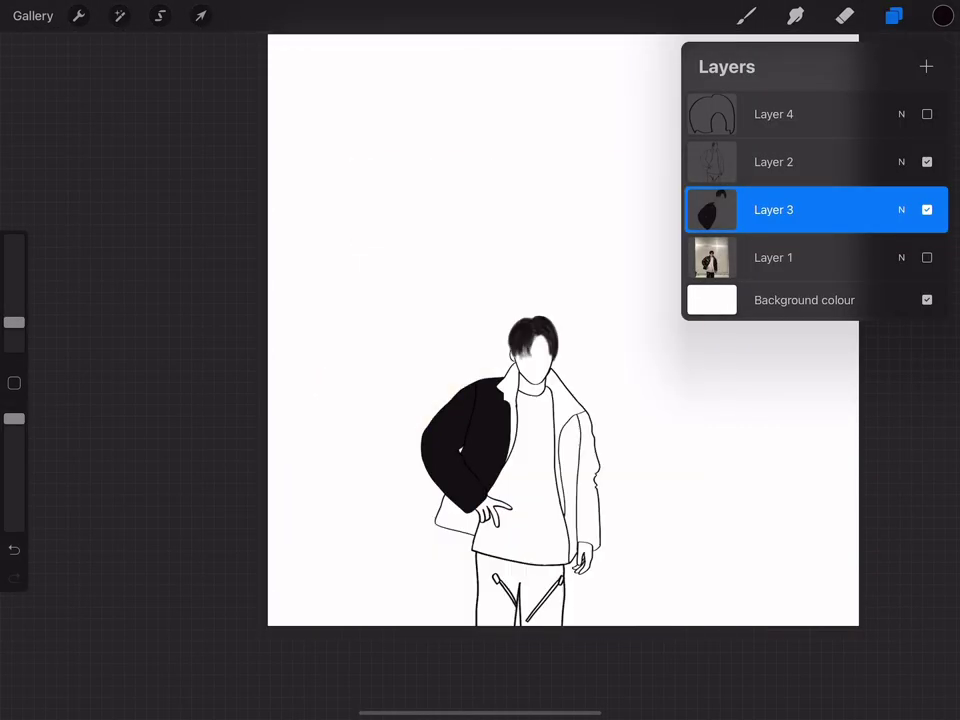
left_click(927, 257)
left_click(773, 114)
left_click(926, 66)
left_click(772, 257)
left_click_drag(819, 114, 680, 114)
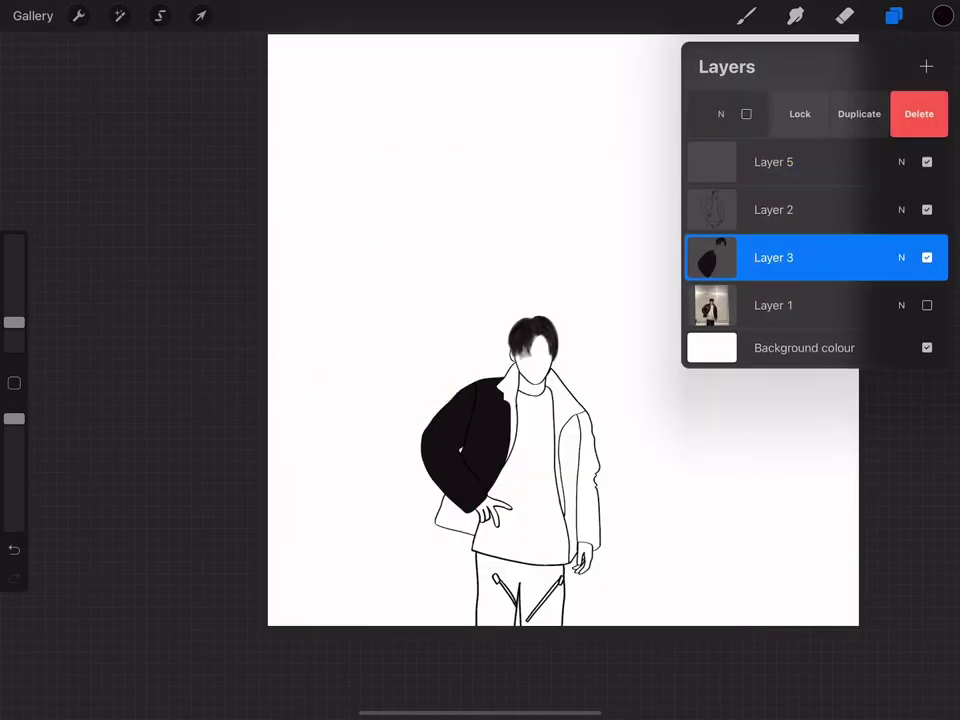
left_click(927, 305)
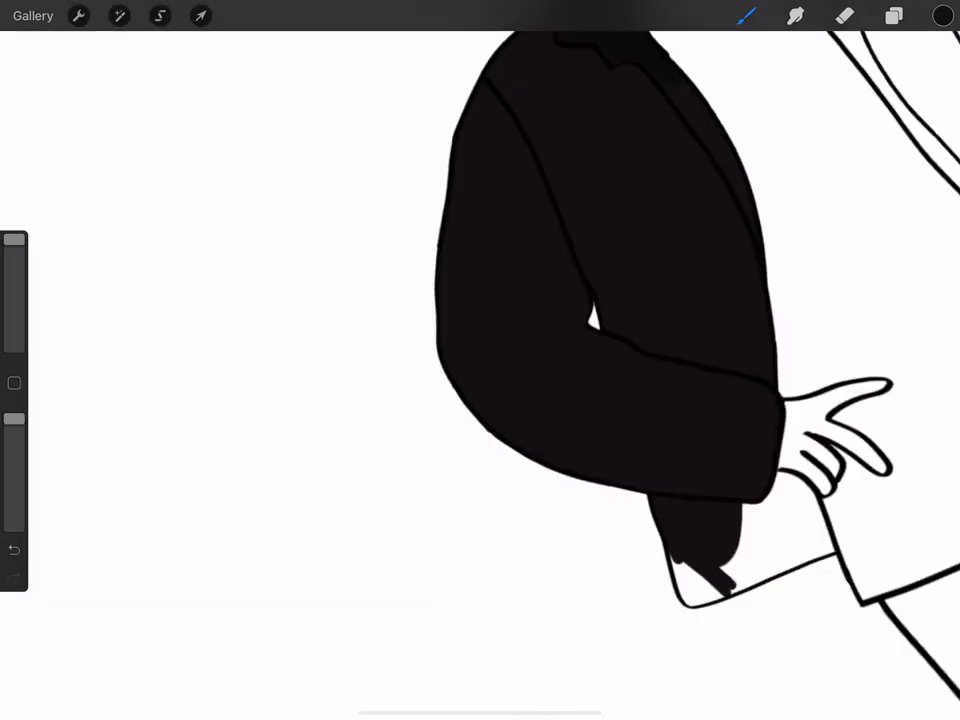
- Undo the last three changes and hide the reference photo layer
key("ctrl+z")
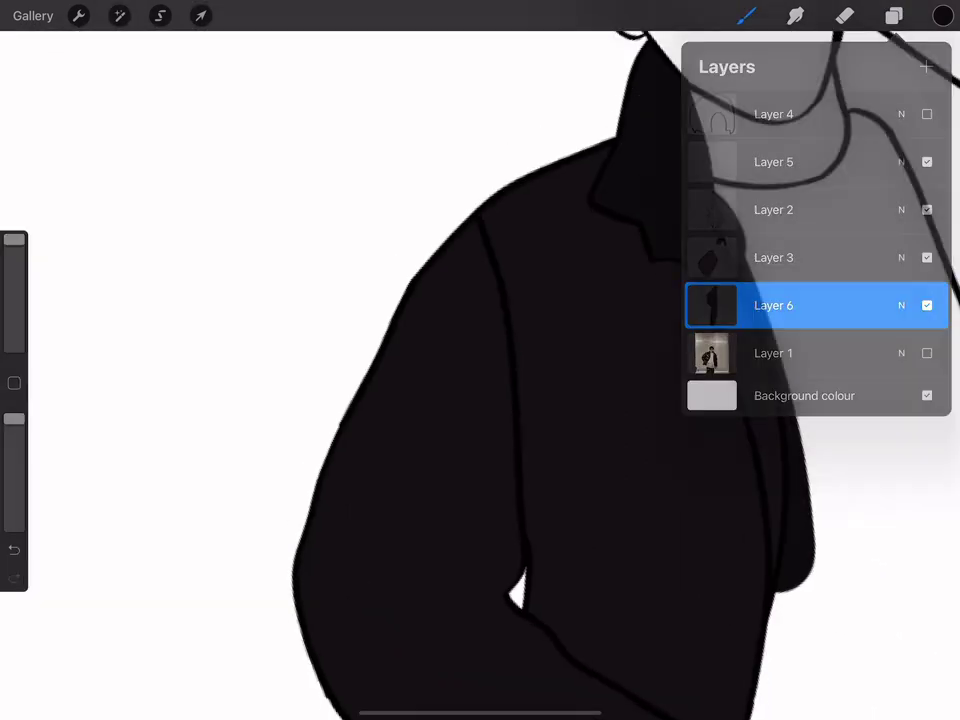
key("ctrl+z")
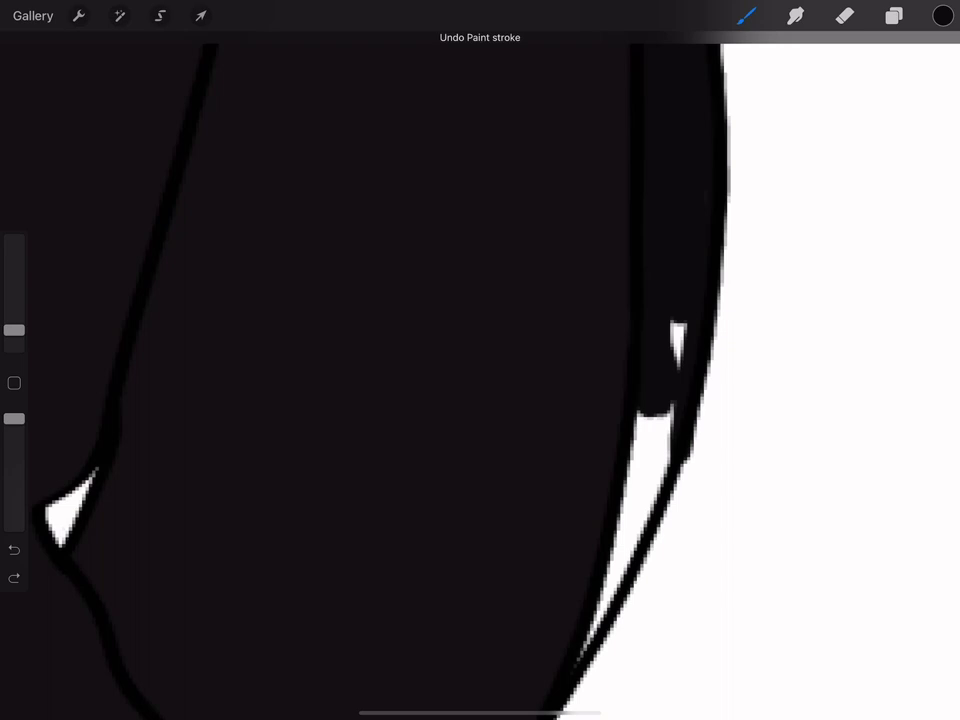
key("ctrl+z")
key("ctrl+z")
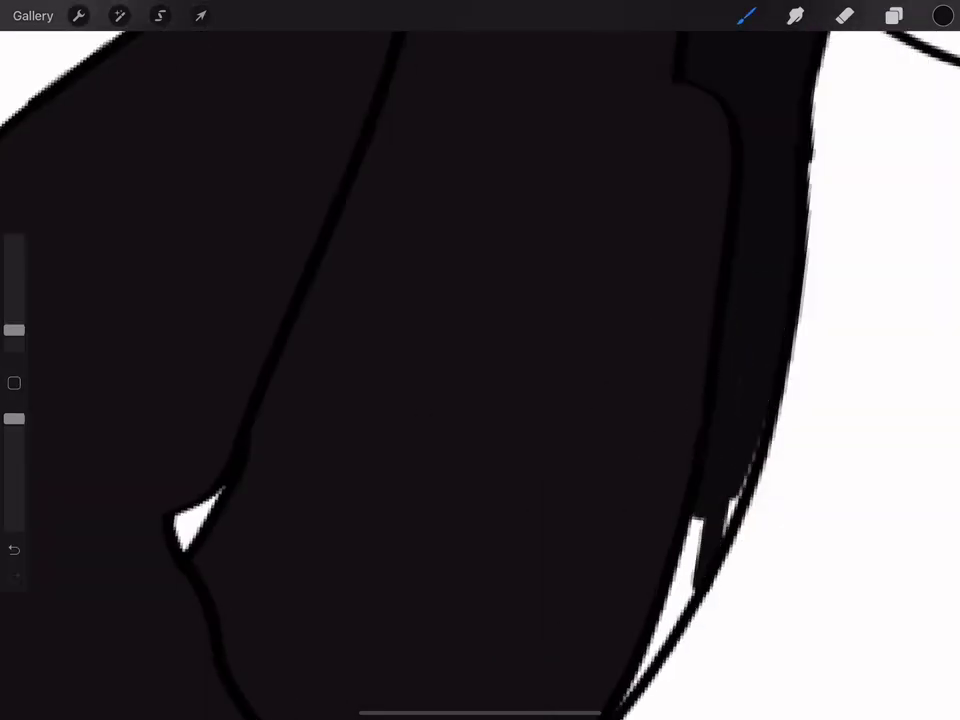
key("l")
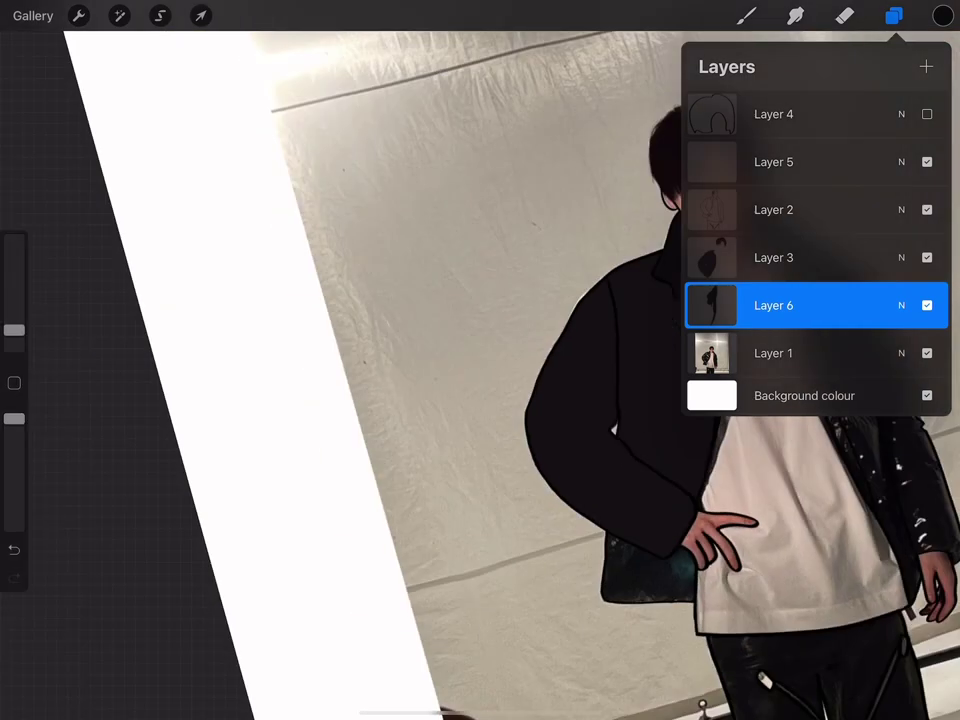
left_click(927, 353)
- Shrink the brush and switch to the eraser to clean the collar edges
scroll(600, 350, "up", 5)
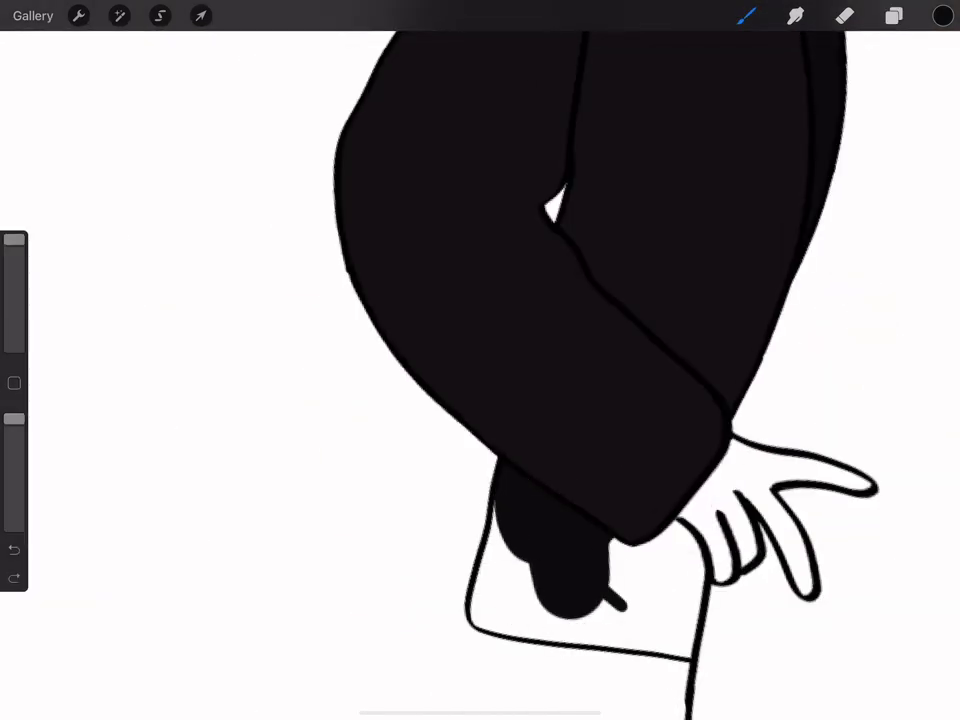
scroll(599, 400, "up", 3)
scroll(600, 400, "up", 3)
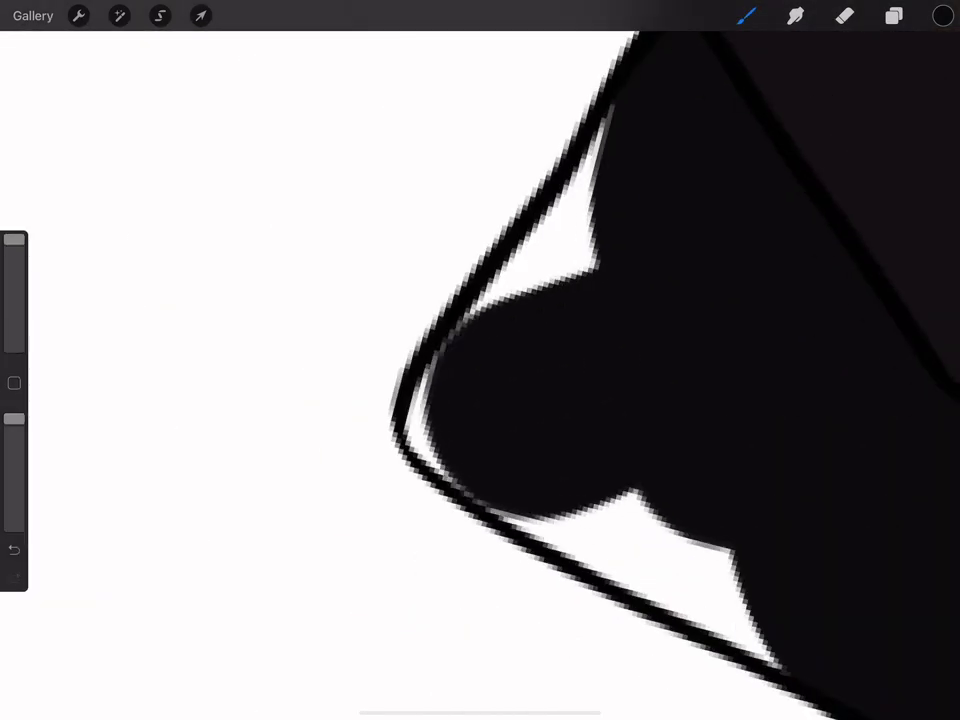
left_click_drag(14, 239, 14, 346)
scroll(600, 400, "down", 3)
scroll(600, 400, "down", 5)
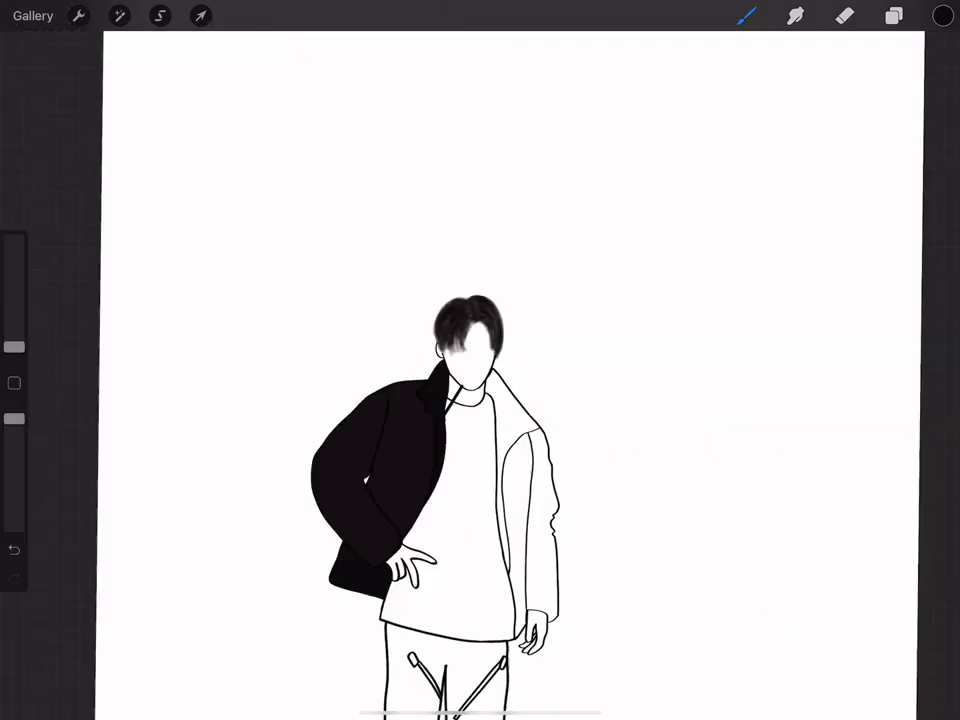
scroll(429, 480, "up", 5)
scroll(500, 250, "up", 3)
scroll(500, 249, "up", 2)
left_click(844, 15)
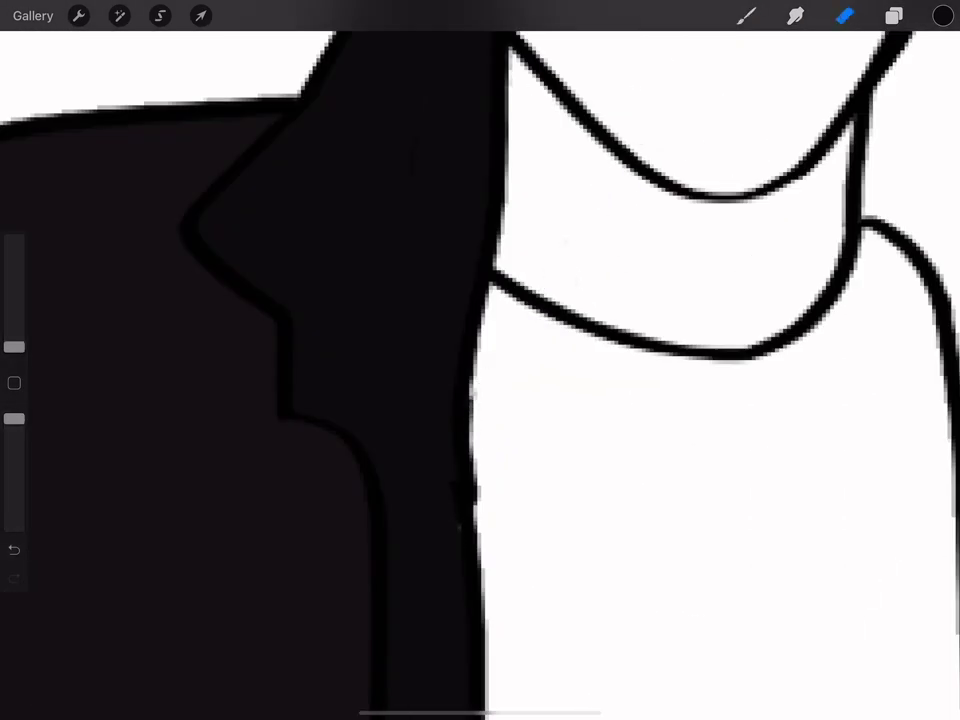
scroll(480, 360, "down", 5)
left_click(893, 15)
- Hide the Layer 3 and Layer 6 jacket fills and the reference photo
left_click(926, 114)
left_click(927, 257)
left_click(927, 305)
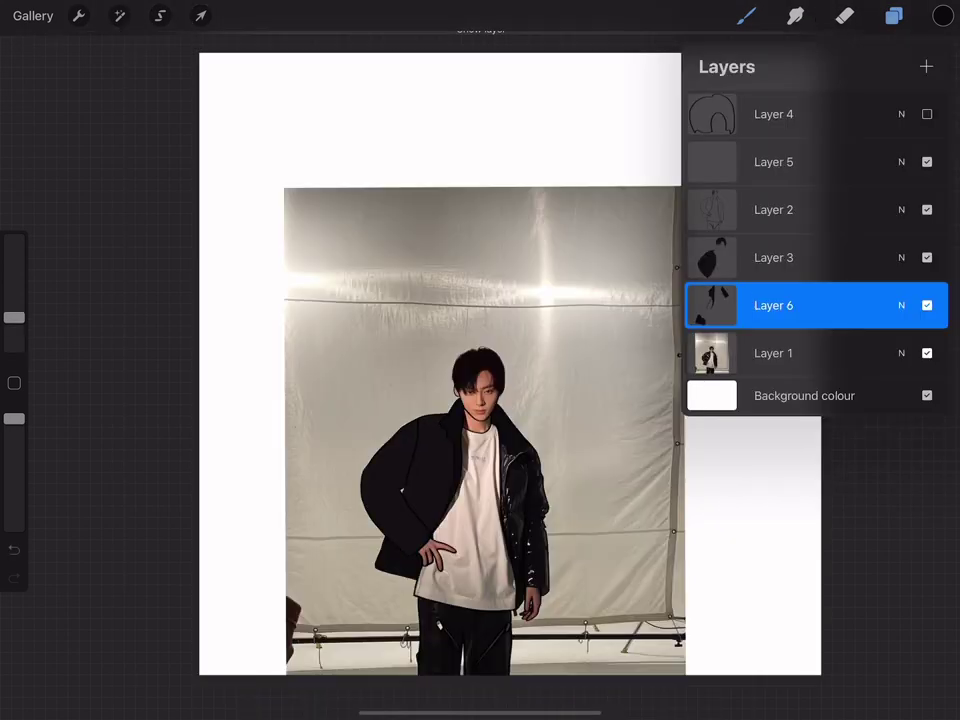
left_click(927, 353)
- Return to the brush and paint black beside the right collar, undoing stray strokes
left_click(744, 15)
scroll(479, 360, "up", 5)
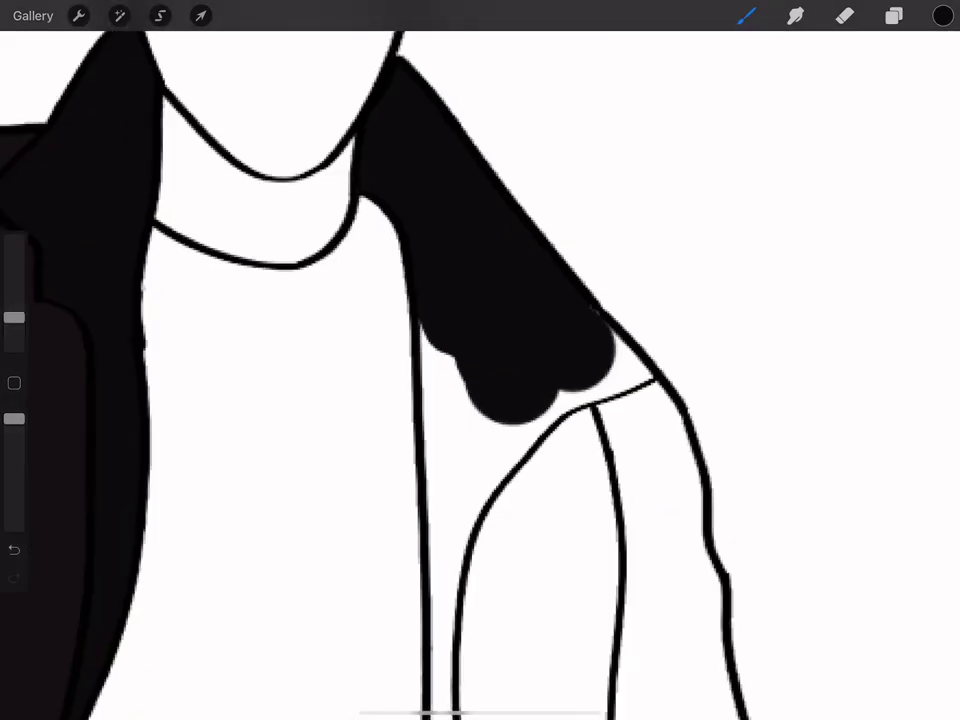
key("ctrl+z")
scroll(480, 360, "down", 5)
scroll(480, 360, "up", 5)
left_click_drag(686, 317, 636, 553)
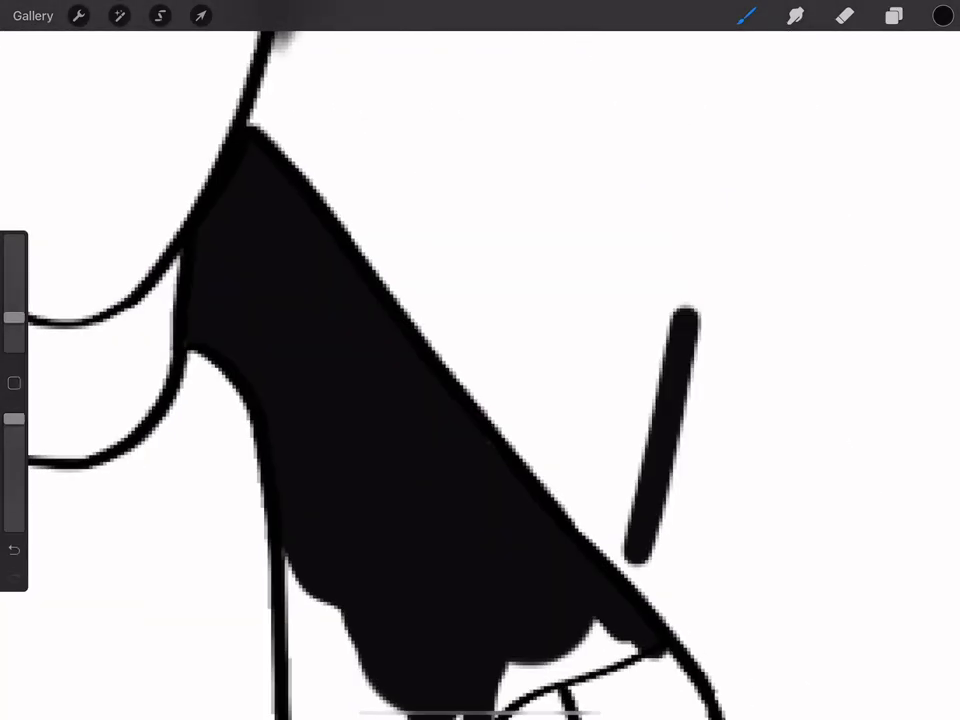
scroll(479, 360, "down", 5)
scroll(706, 334, "up", 5)
key("ctrl+z")
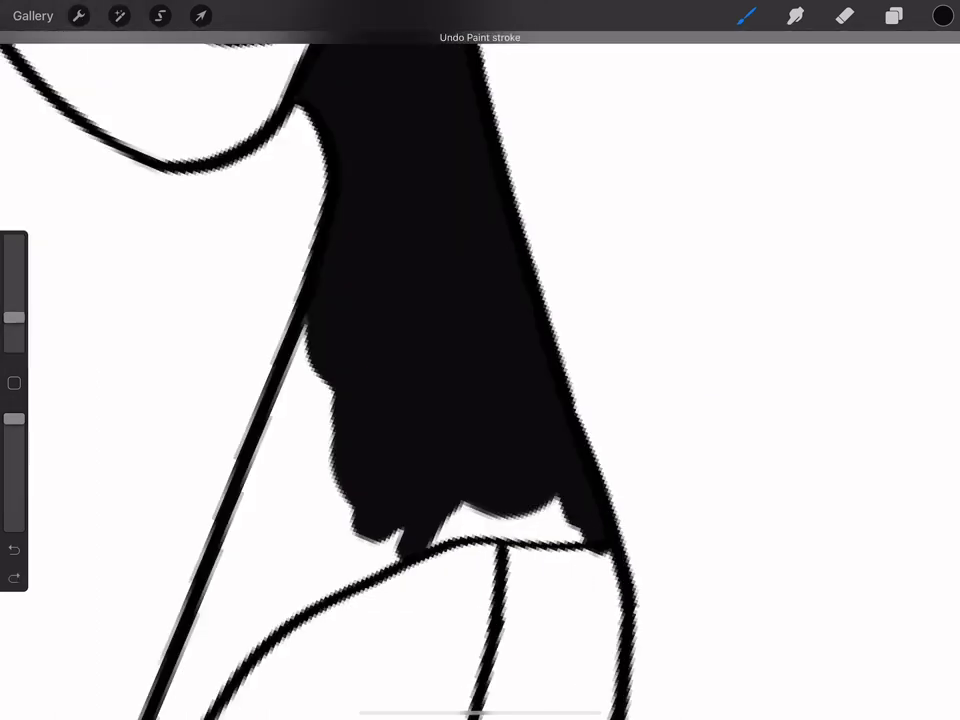
- Fill the right collar solid black with several strokes, closing the white gap
left_click(843, 15)
scroll(480, 360, "up", 3)
scroll(479, 360, "down", 5)
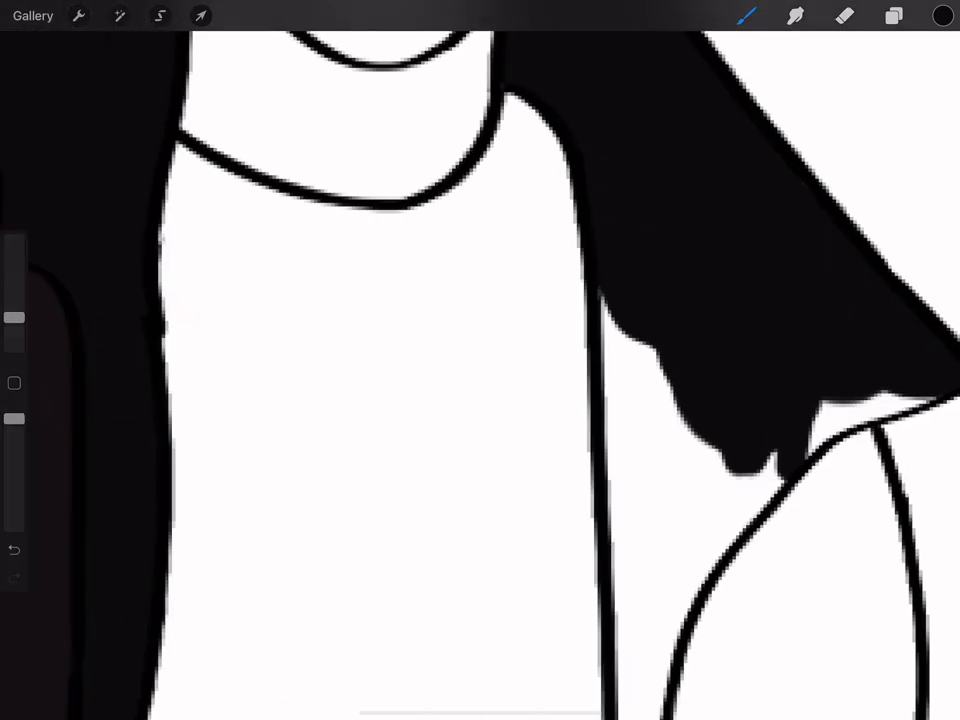
left_click(844, 15)
scroll(480, 360, "down", 5)
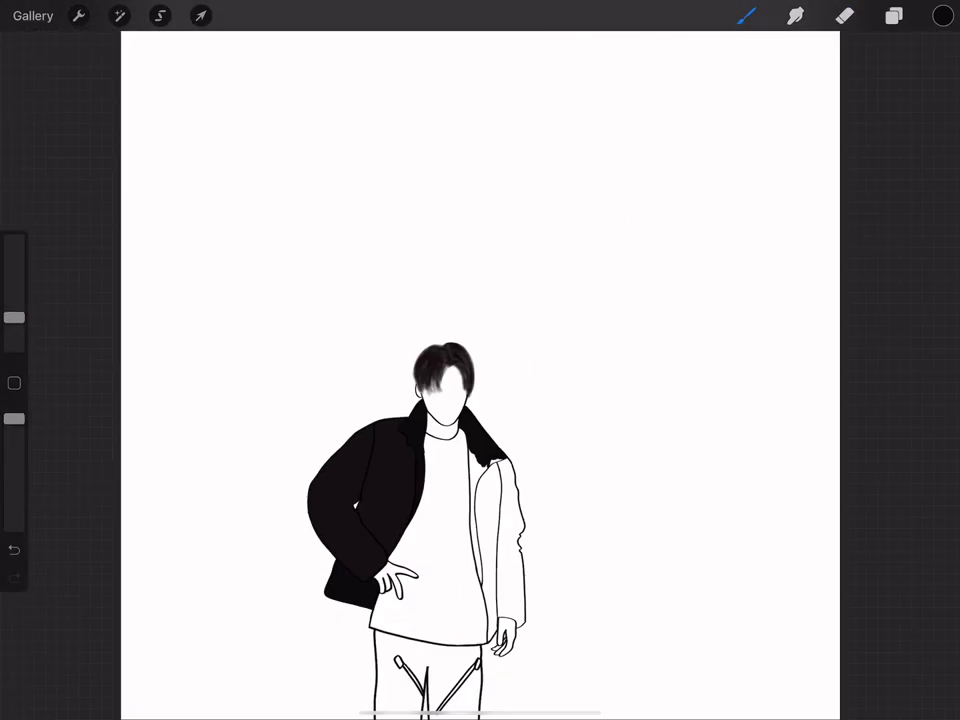
scroll(460, 420, "up", 10)
left_click_drag(600, 360, 389, 425)
scroll(480, 360, "up", 2)
left_click_drag(399, 220, 330, 640)
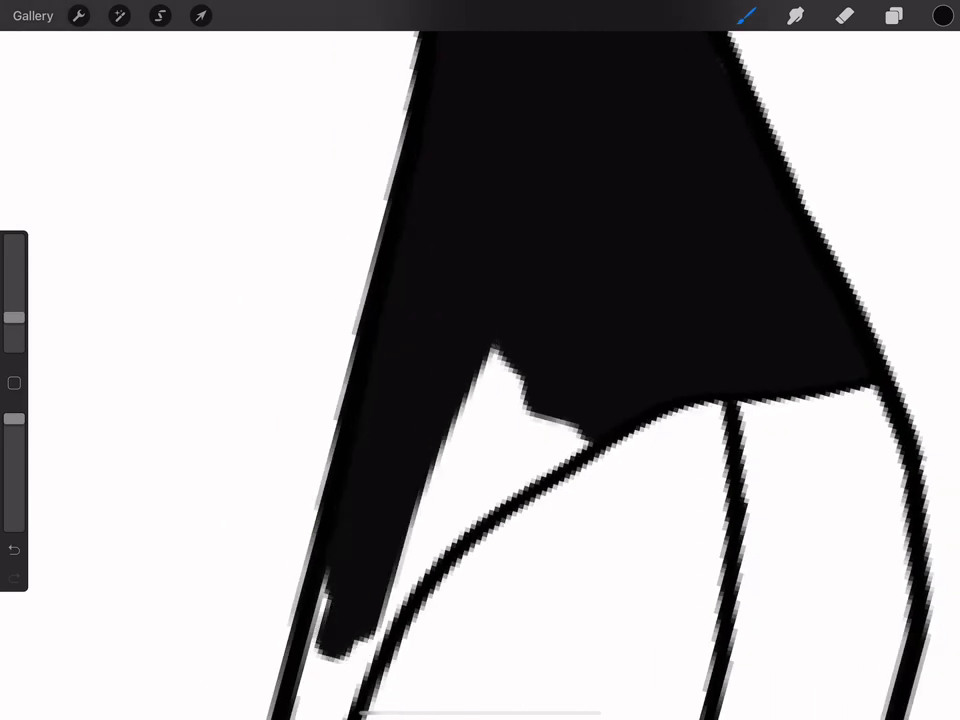
scroll(480, 360, "up", 3)
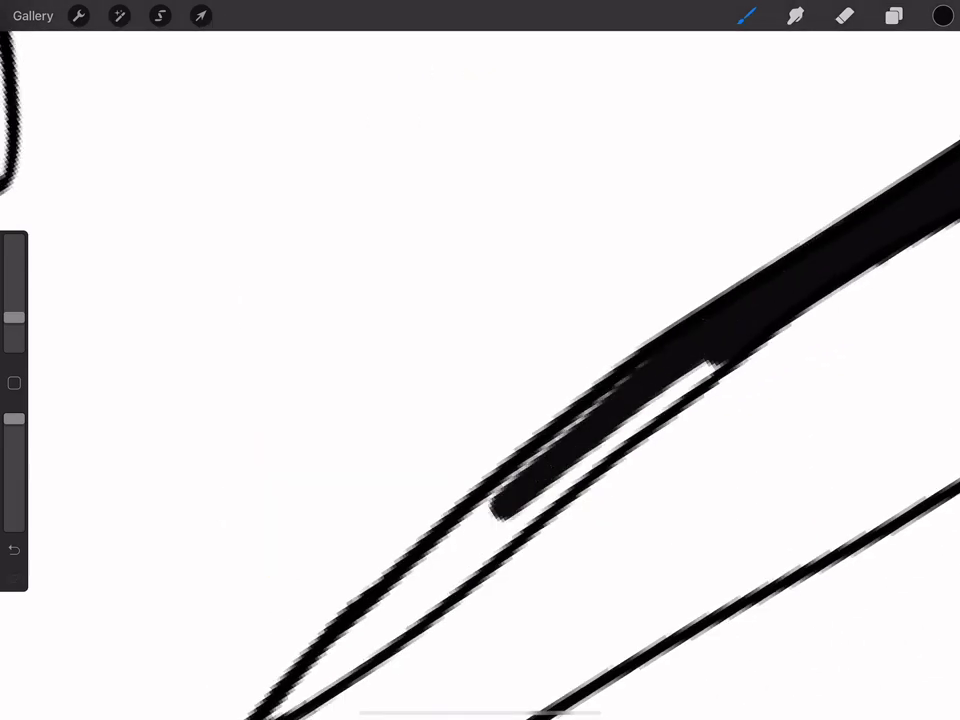
left_click_drag(619, 400, 440, 560)
scroll(480, 359, "down", 5)
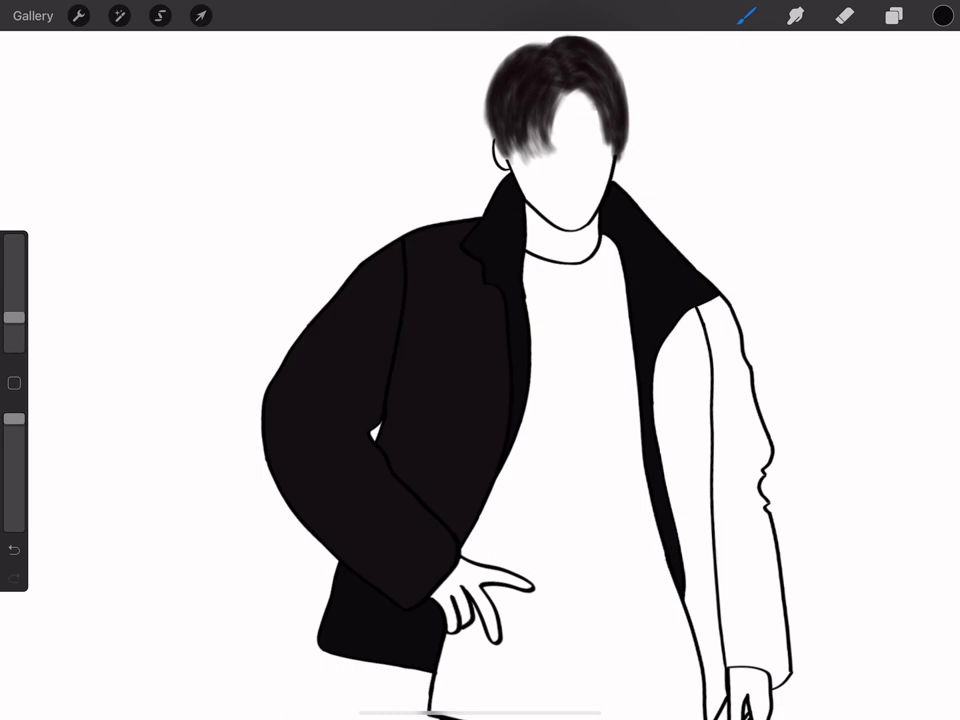
- Select Layer 3 and paint a black stroke down the right sleeve
left_click(893, 15)
left_click(926, 351)
left_click(793, 256)
left_click_drag(598, 343, 606, 520)
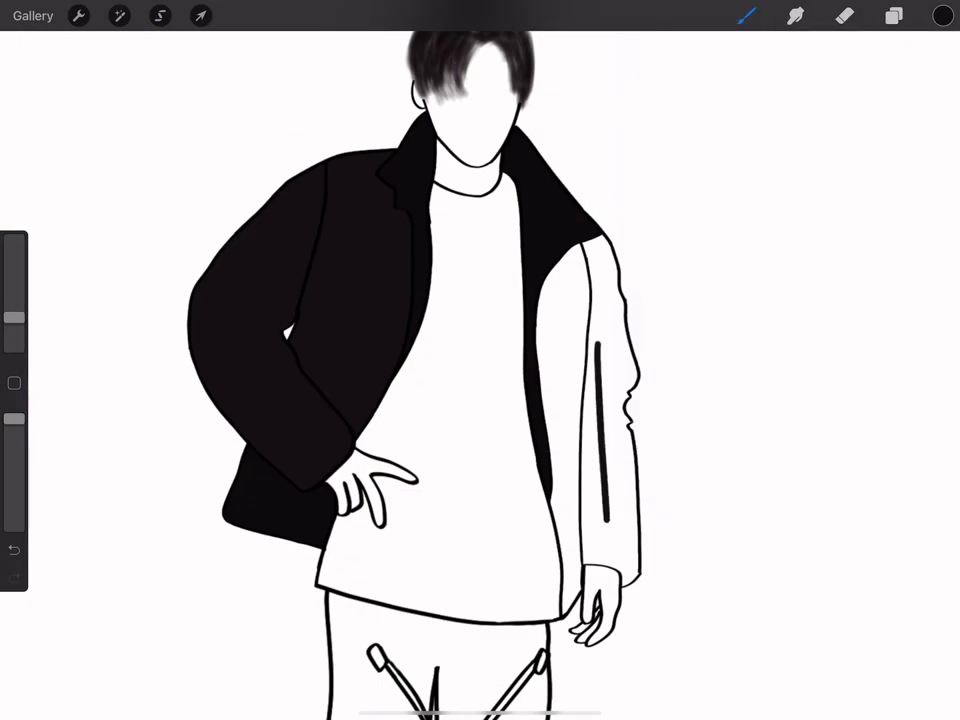
- Reorder a layer in the Layers list and undo the right sleeve fill
left_click(894, 15)
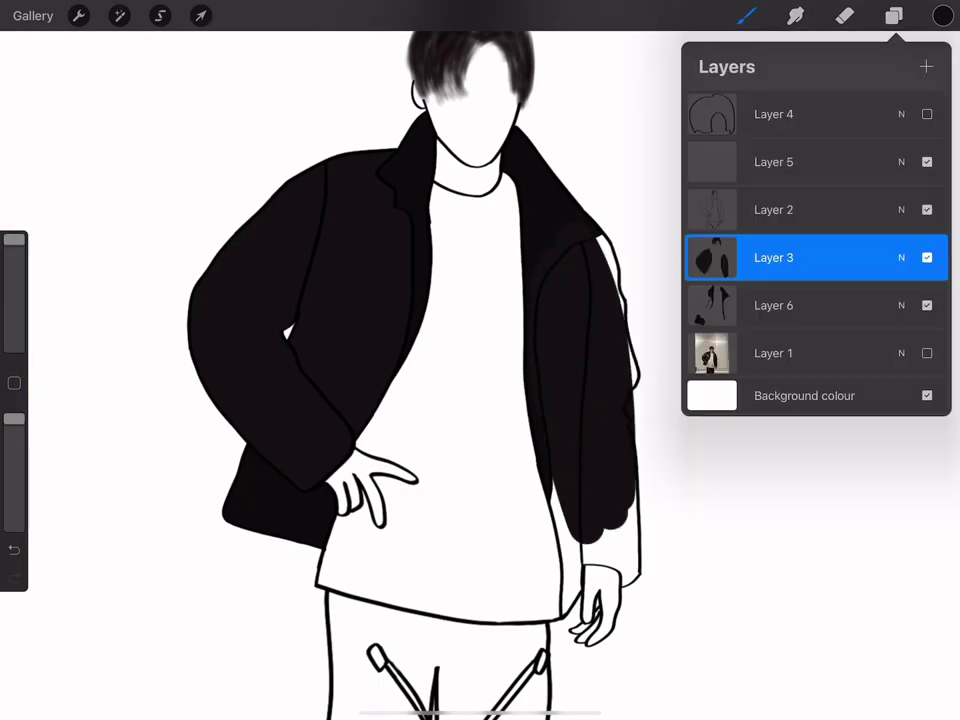
left_click_drag(776, 256, 776, 304)
scroll(480, 359, "up", 3)
scroll(480, 360, "down", 1)
key("ctrl+z")
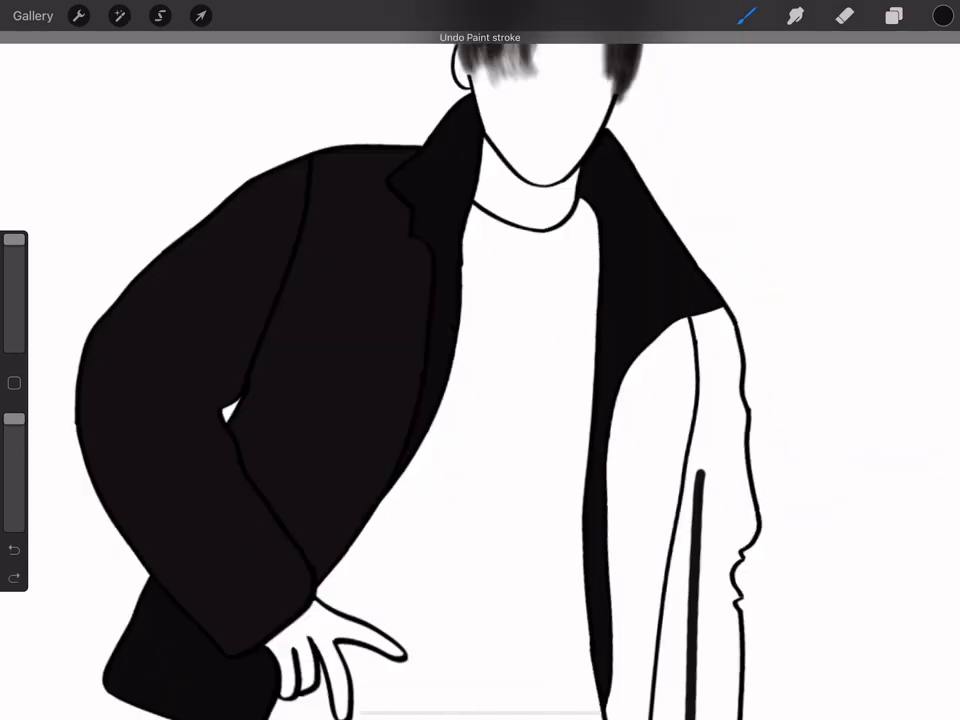
- Repaint the right sleeve black, covering the white gaps beside and inside the arm
scroll(650, 430, "up", 5)
scroll(649, 430, "up", 3)
left_click_drag(799, 250, 812, 580)
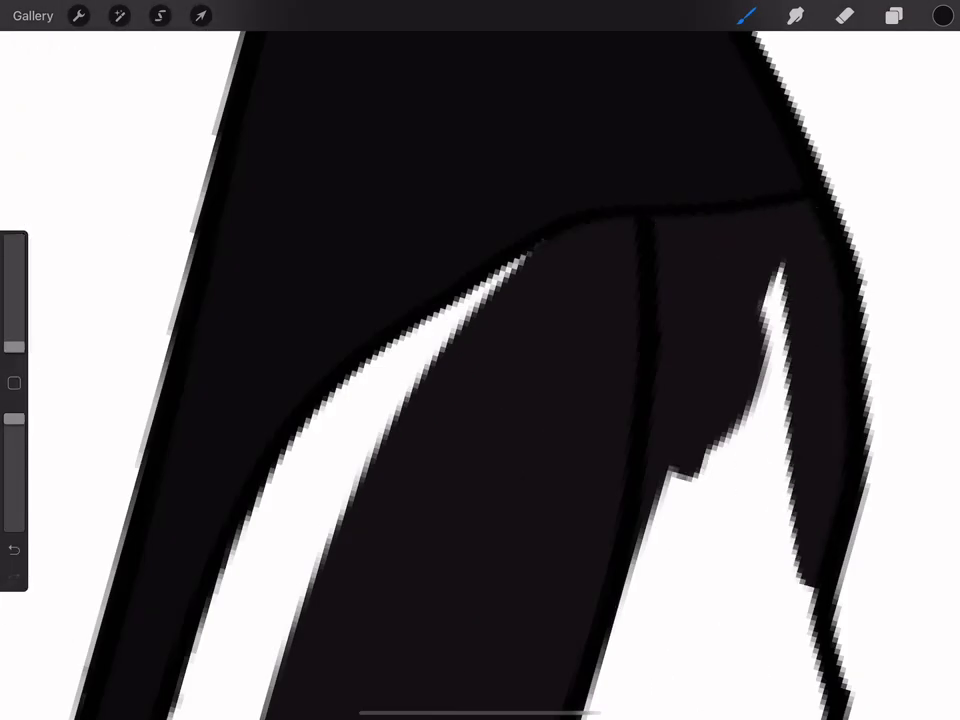
scroll(480, 360, "left", 3)
left_click_drag(625, 245, 405, 465)
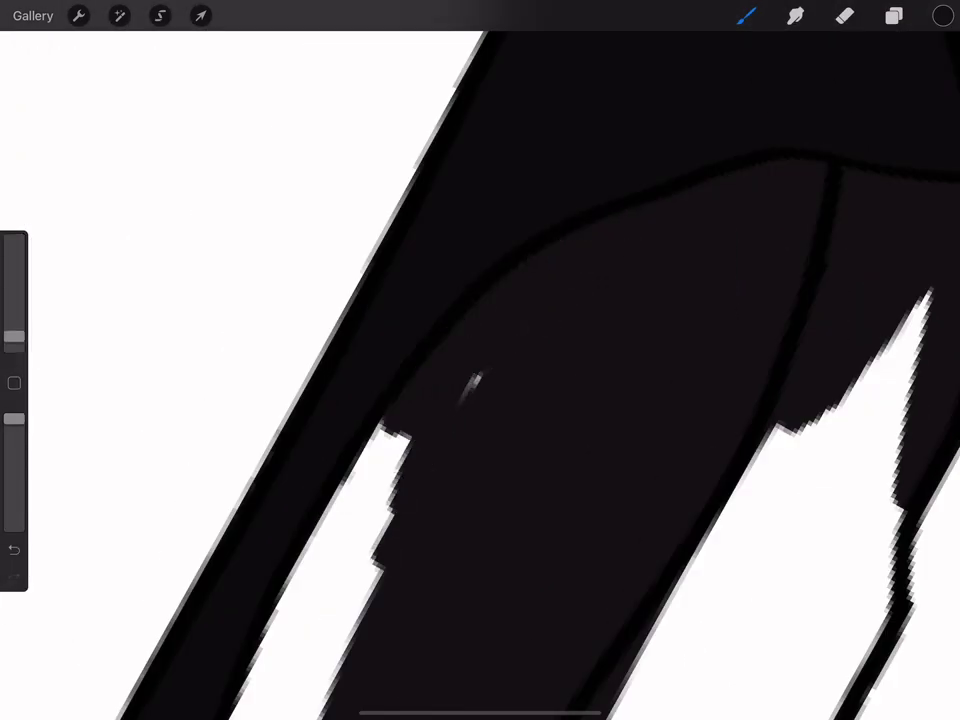
scroll(480, 360, "up", 3)
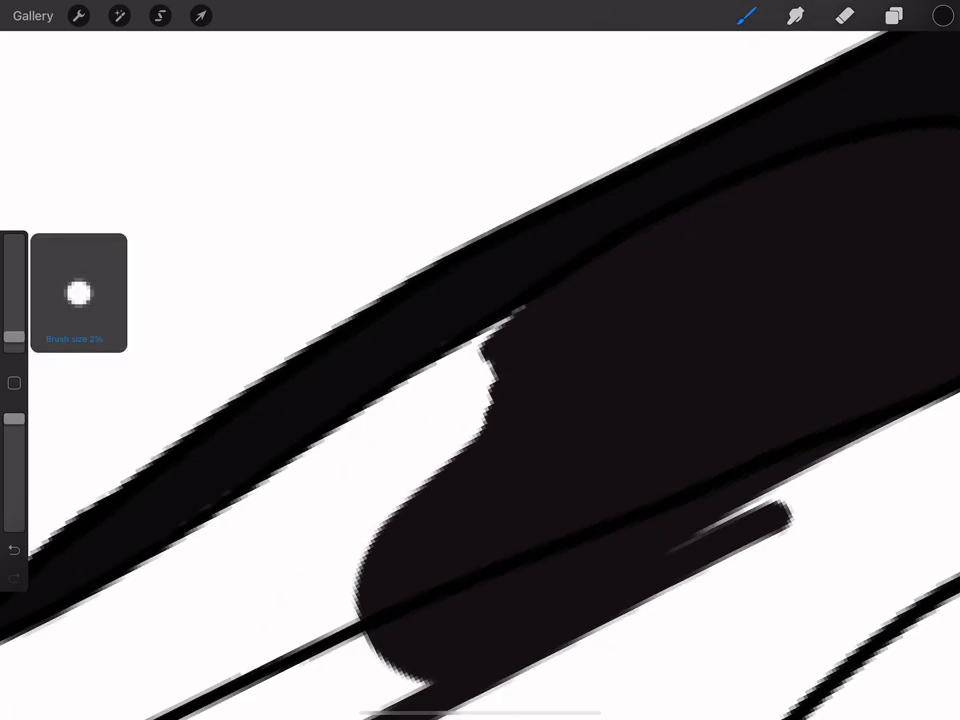
scroll(480, 360, "down", 5)
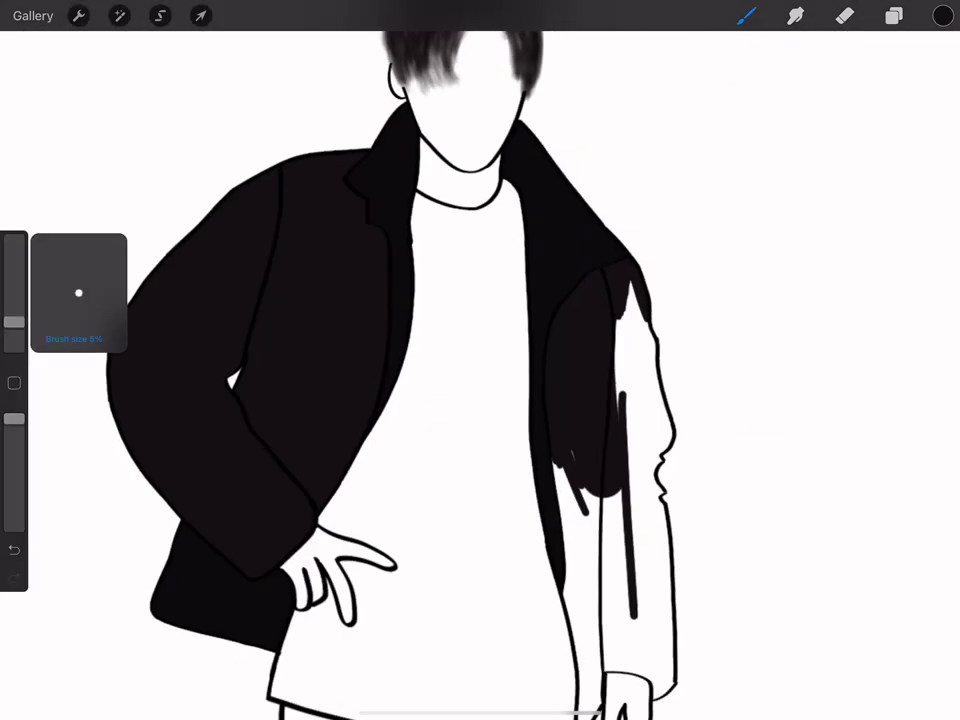
left_click_drag(610, 490, 600, 625)
scroll(600, 450, "up", 5)
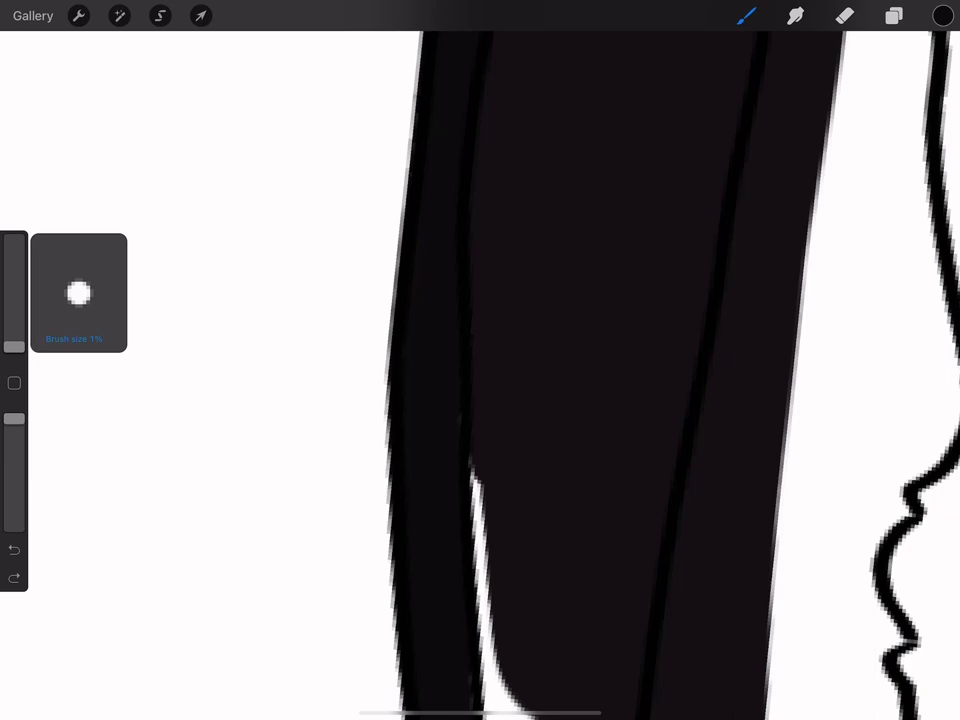
- Paint the lower right sleeve black down to the cuff, enlarging the brush
left_click_drag(640, 360, 600, 379)
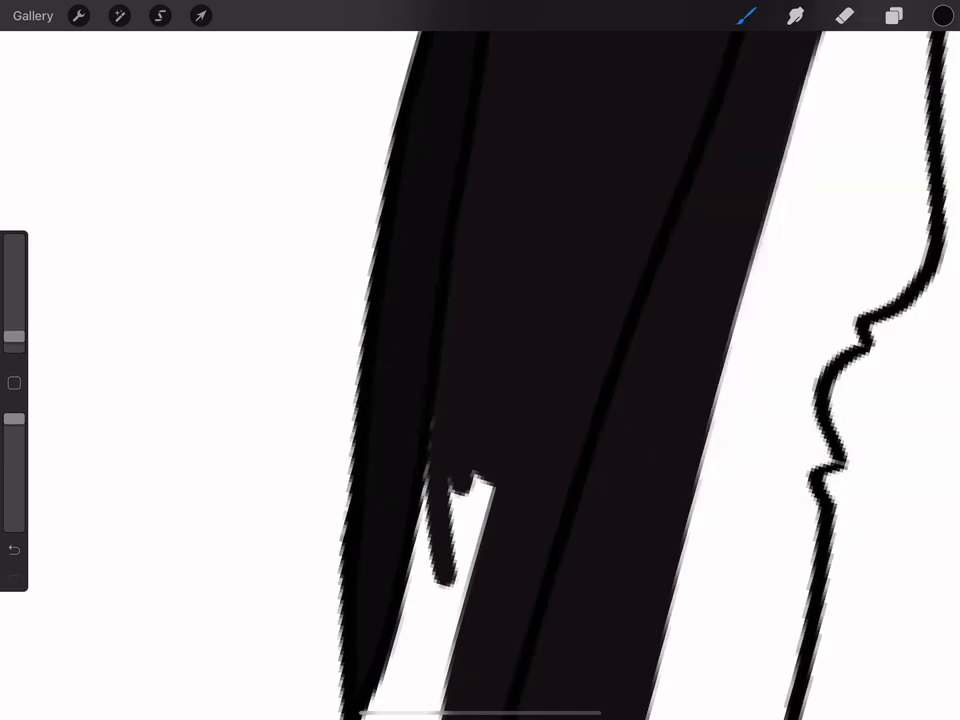
left_click_drag(480, 420, 540, 350)
left_click_drag(500, 280, 640, 470)
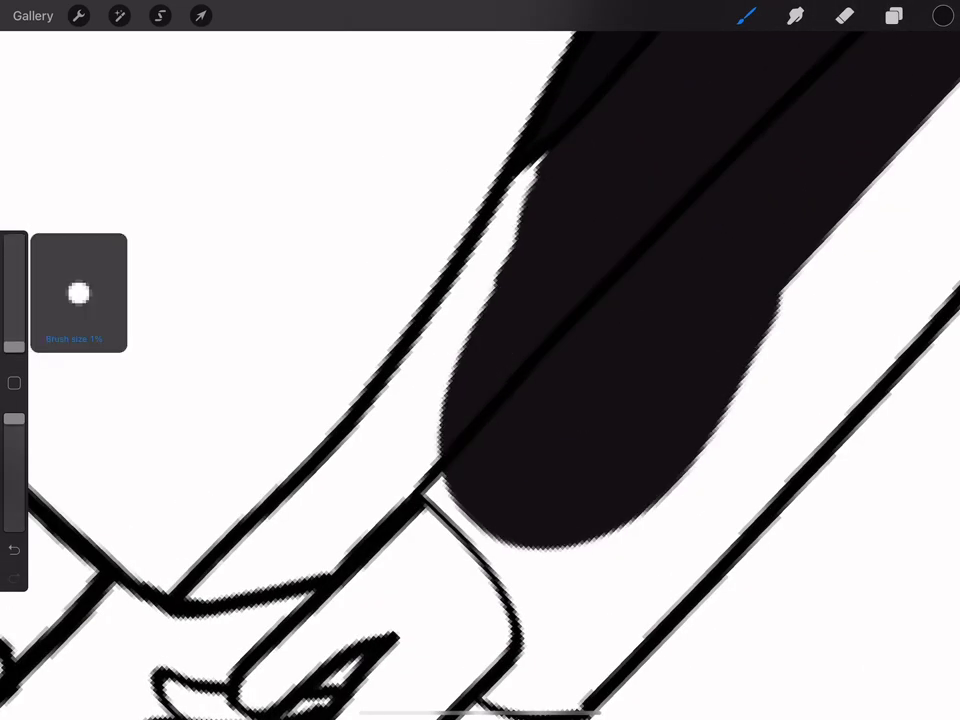
left_click_drag(14, 343, 14, 300)
left_click(14, 548)
mouse_move(599, 400)
left_mouse_down()
mouse_move(520, 359)
mouse_move(450, 350)
mouse_move(500, 300)
left_mouse_up()
mouse_move(14, 300)
left_mouse_down()
mouse_move(14, 240)
mouse_move(14, 322)
left_mouse_up()
scroll(480, 360, "up", 5)
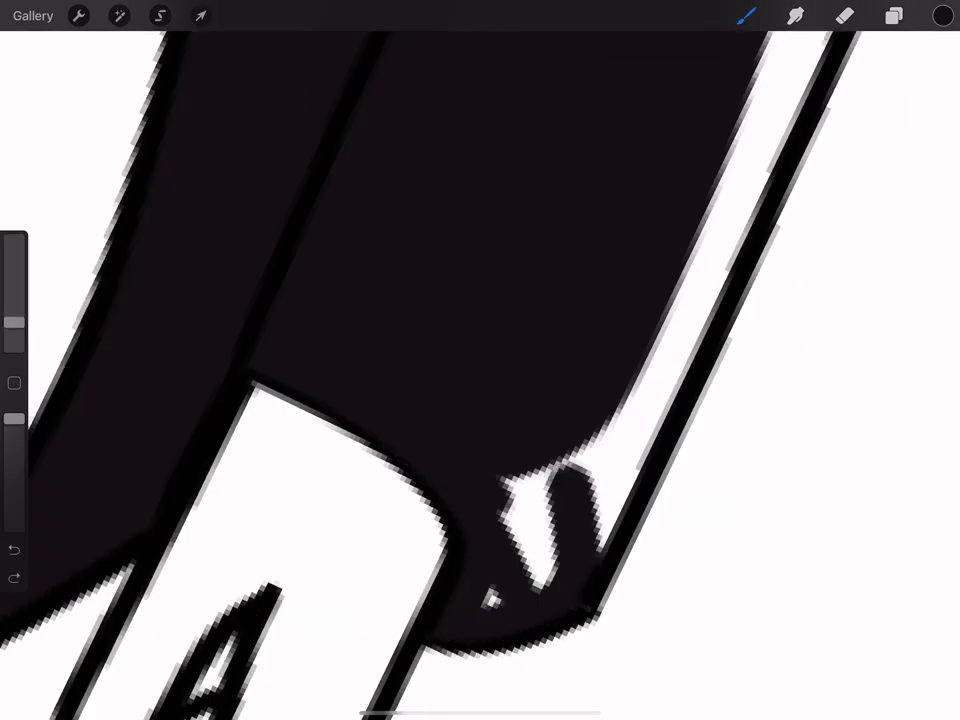
left_click_drag(440, 340, 370, 449)
scroll(480, 359, "down", 5)
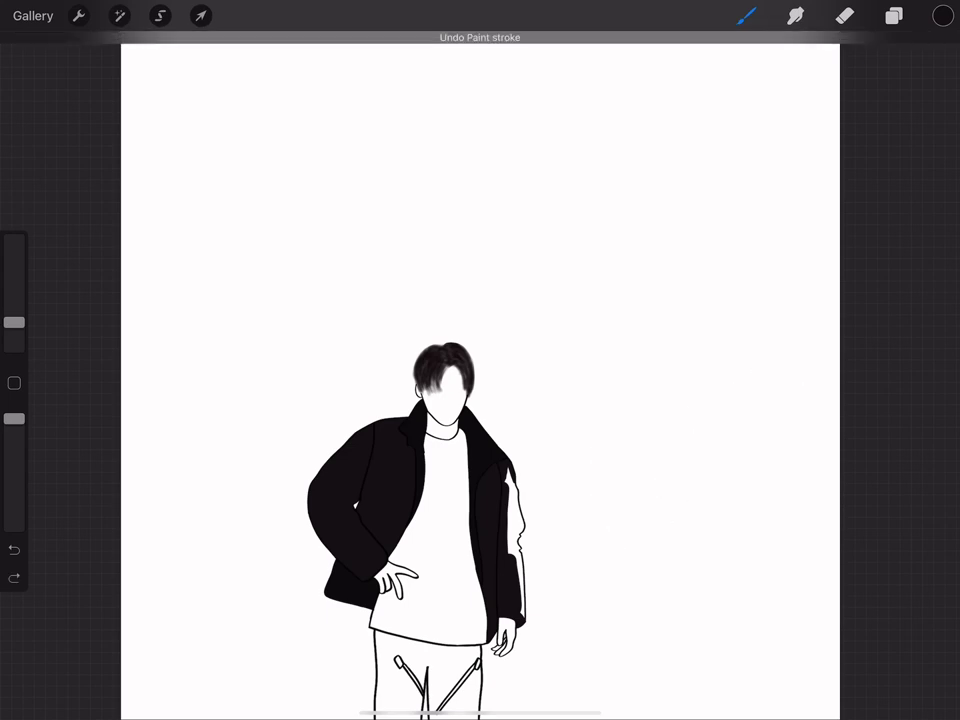
scroll(500, 520, "up", 5)
scroll(479, 360, "down", 5)
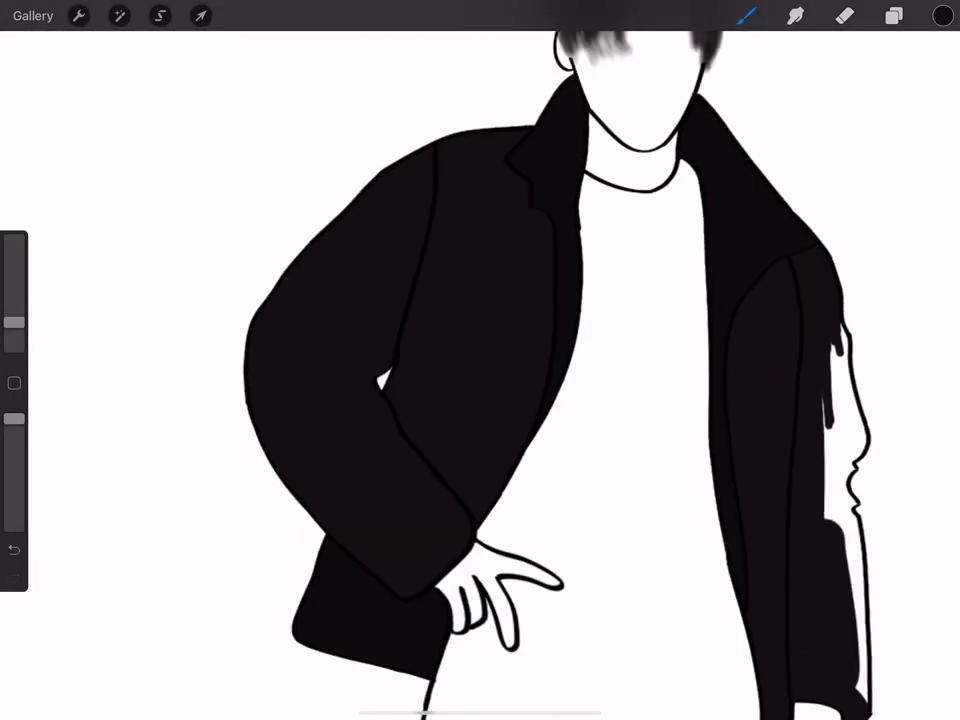
scroll(480, 359, "up", 5)
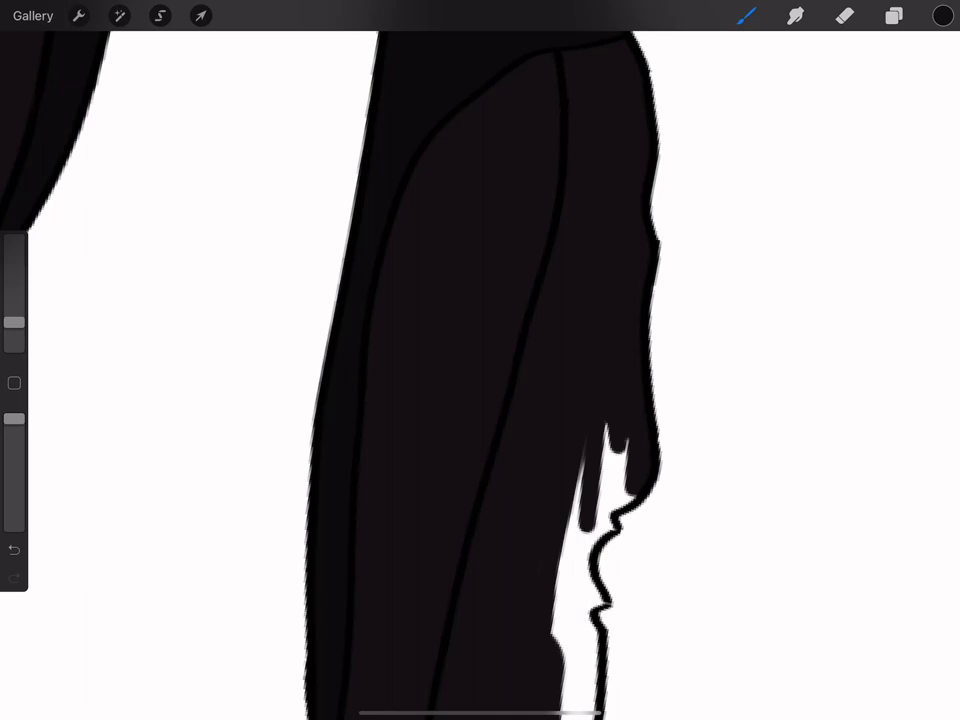
left_click_drag(480, 500, 470, 360)
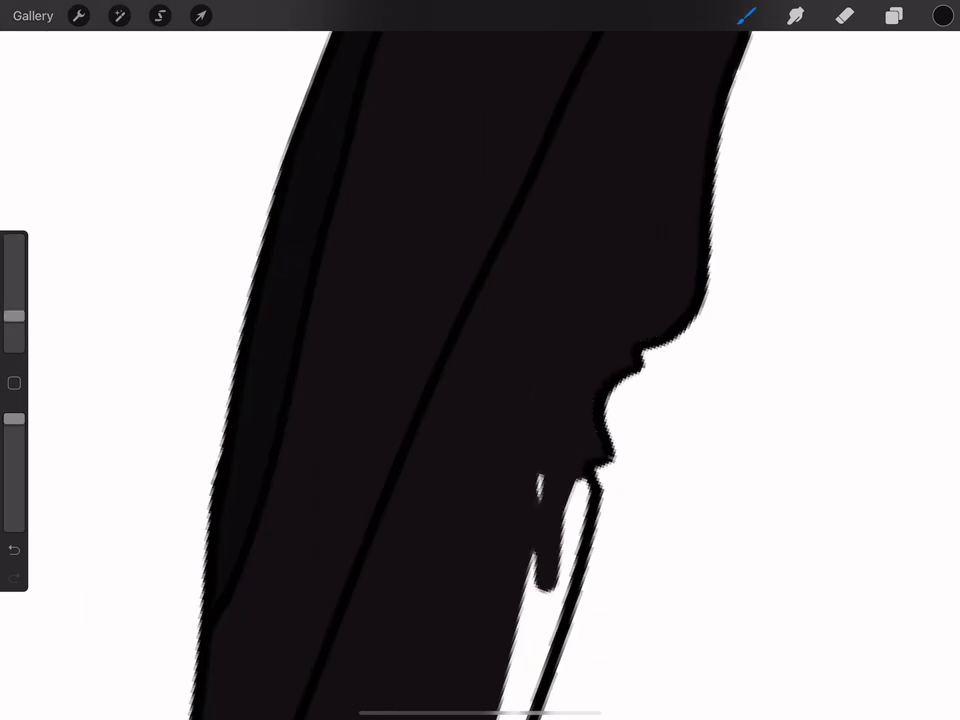
scroll(480, 360, "down", 10)
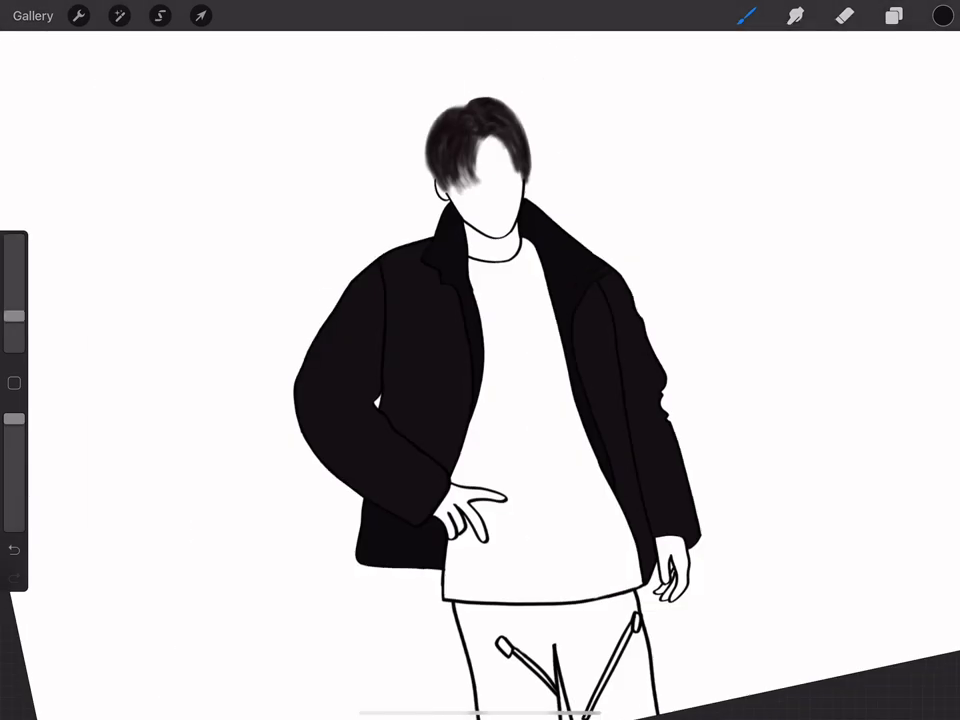
- Add a new layer, hide the jacket fill and shading layers, and undo the last stroke
left_click(894, 15)
left_click(926, 353)
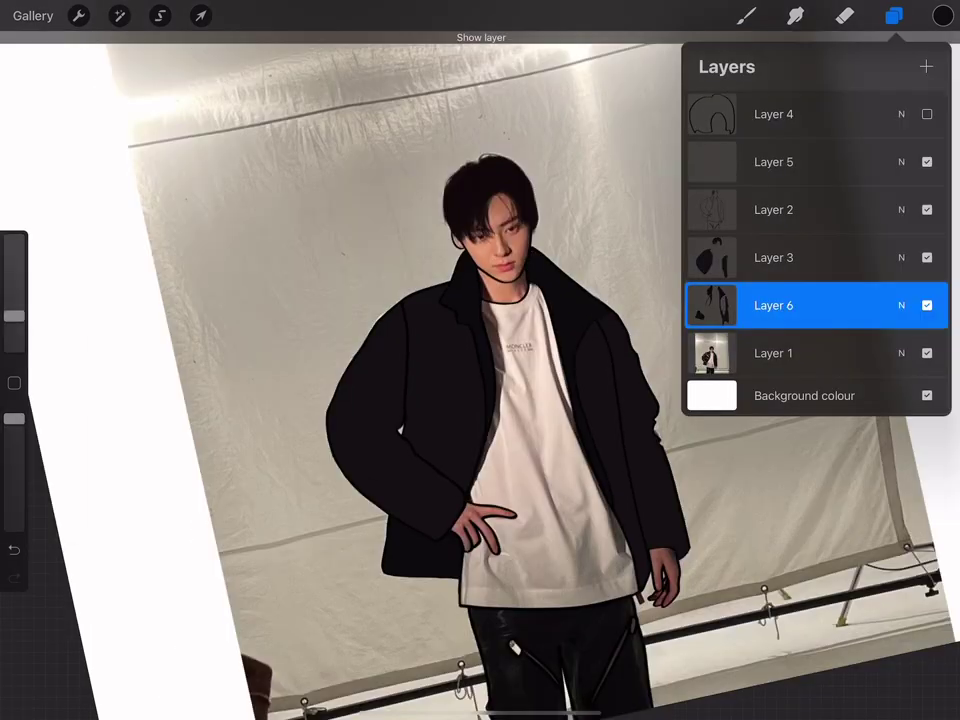
left_click(925, 66)
left_click(926, 305)
left_click(927, 353)
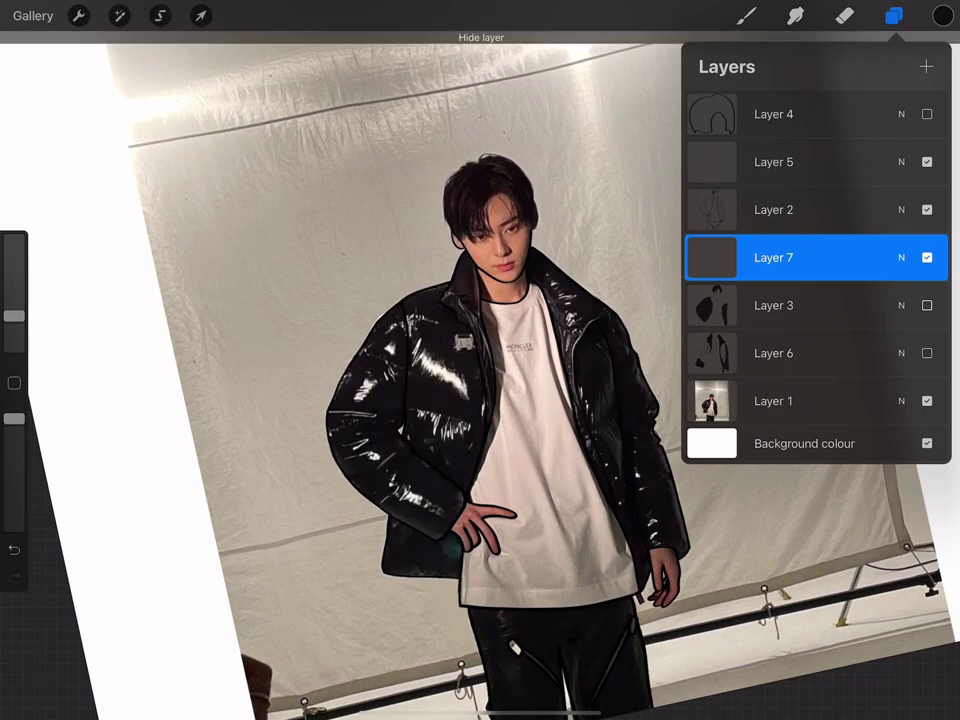
scroll(480, 360, "up", 5)
key("ctrl+z")
left_click(746, 15)
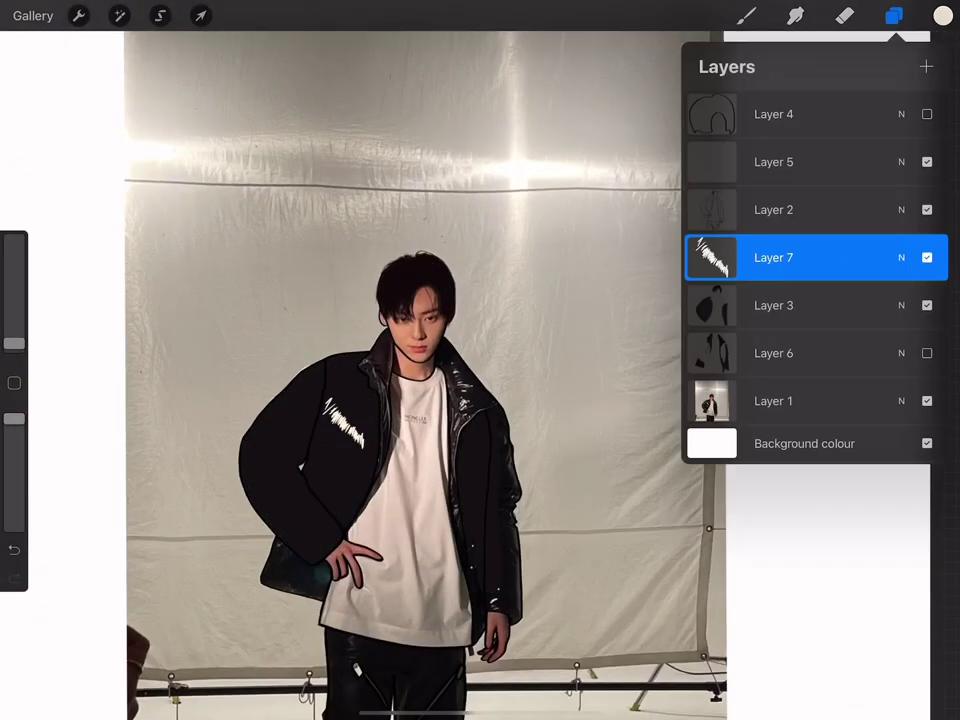
- Gaussian-blur the white strokes into a highlight and nudge it slightly right and down
left_click(118, 15)
left_click(64, 246)
left_click_drag(299, 360, 419, 360)
left_click(745, 15)
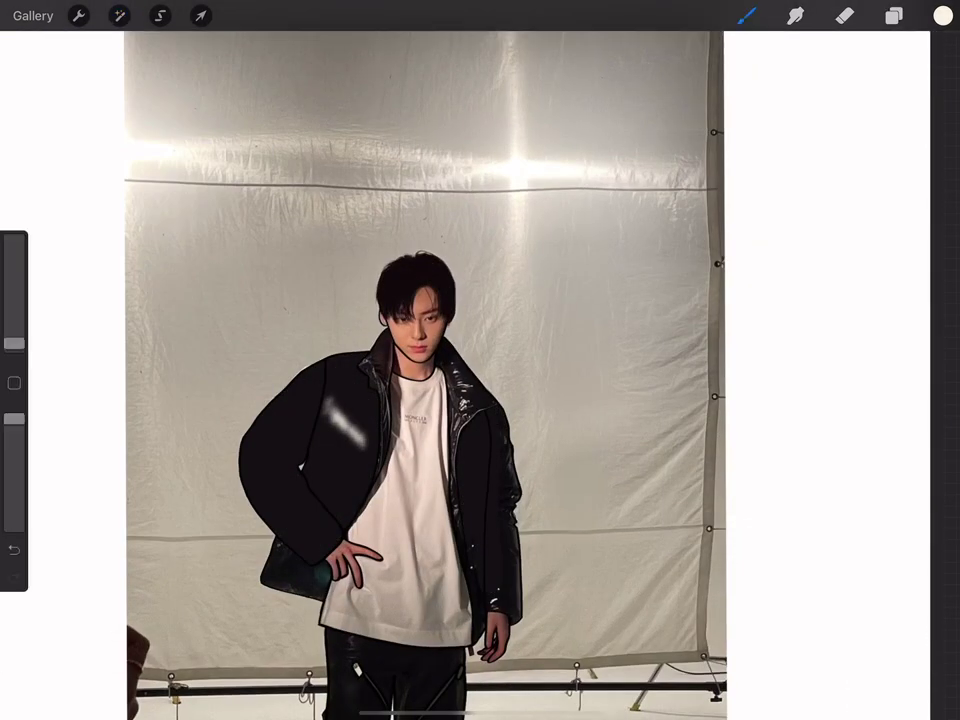
left_click(201, 15)
left_click_drag(344, 422, 349, 429)
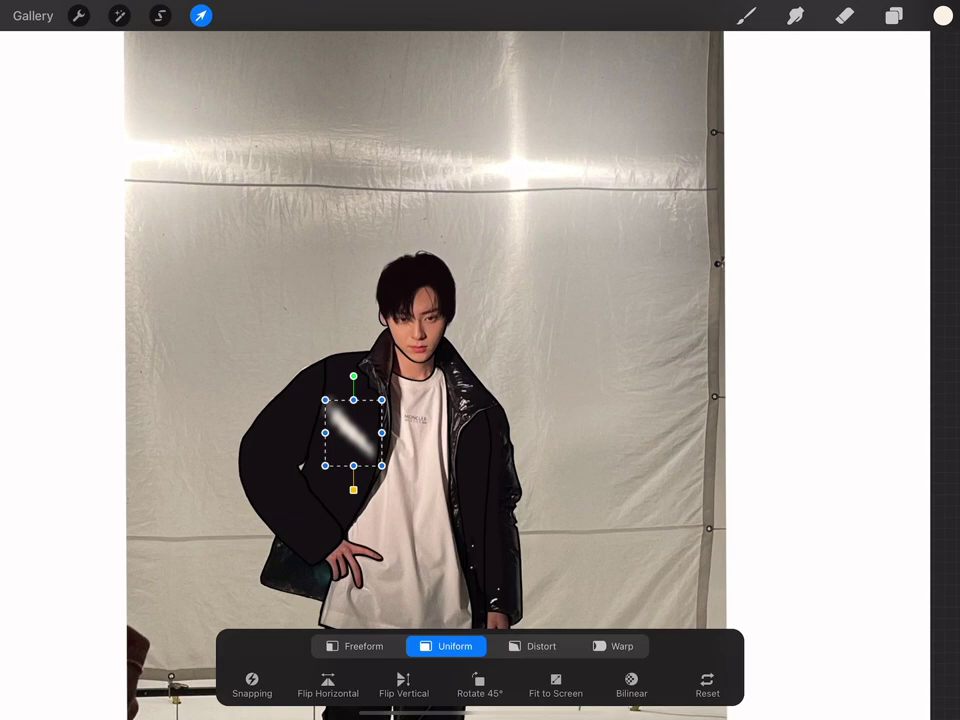
left_click(746, 15)
- Hide the reference photo and show the jacket shading layer again
scroll(399, 360, "up", 5)
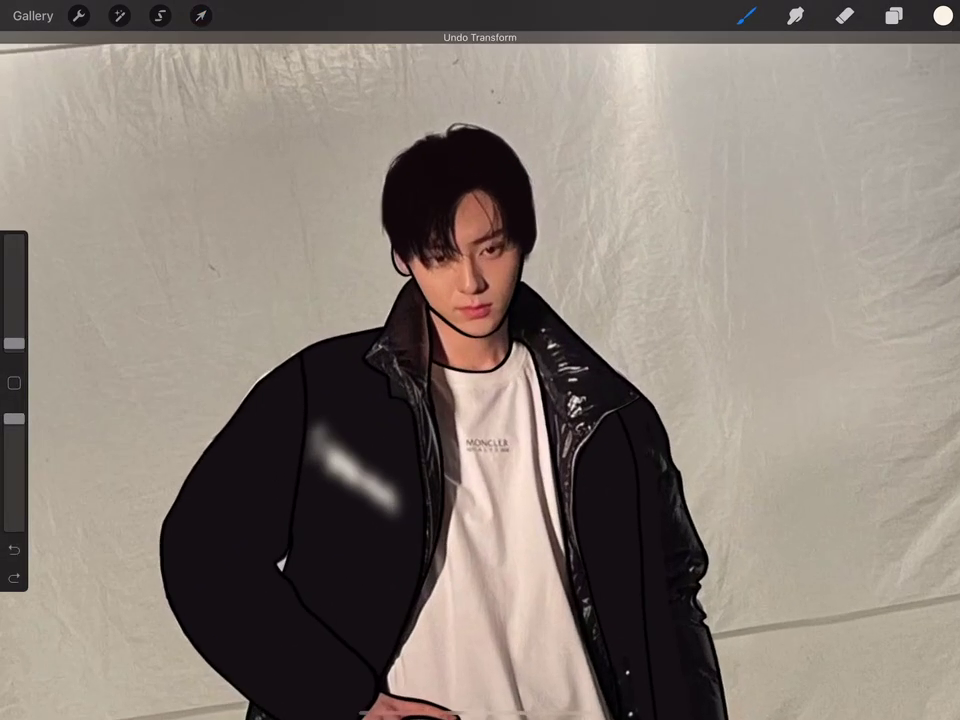
left_click(894, 15)
left_click(926, 305)
left_click(927, 353)
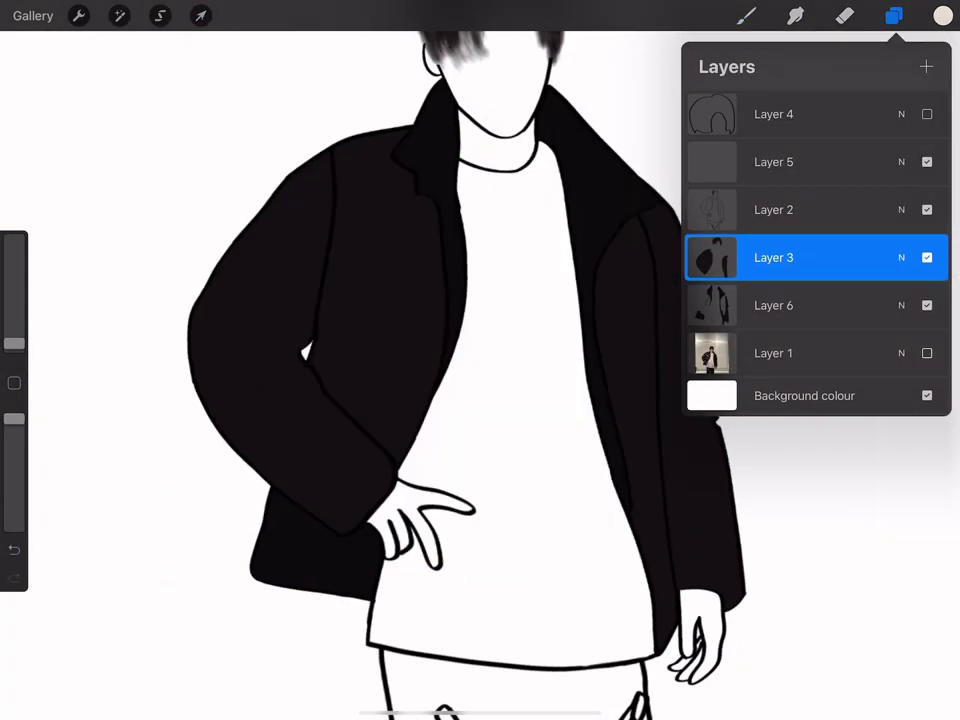
- Add Layer 7 above the drawing layers and make it the active layer
left_click(925, 66)
left_click_drag(815, 257, 815, 212)
left_click(780, 400)
left_click(927, 400)
left_click(780, 210)
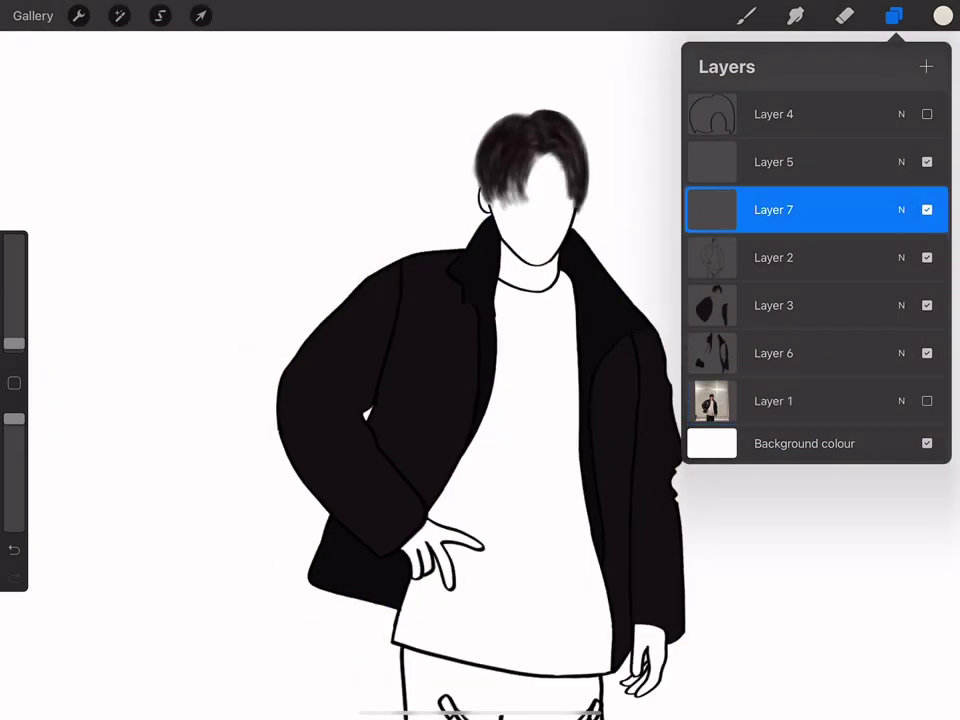
left_click(119, 15)
- Open Safari beside the canvas and browse Moncler jacket image results
left_click_drag(480, 715, 480, 619)
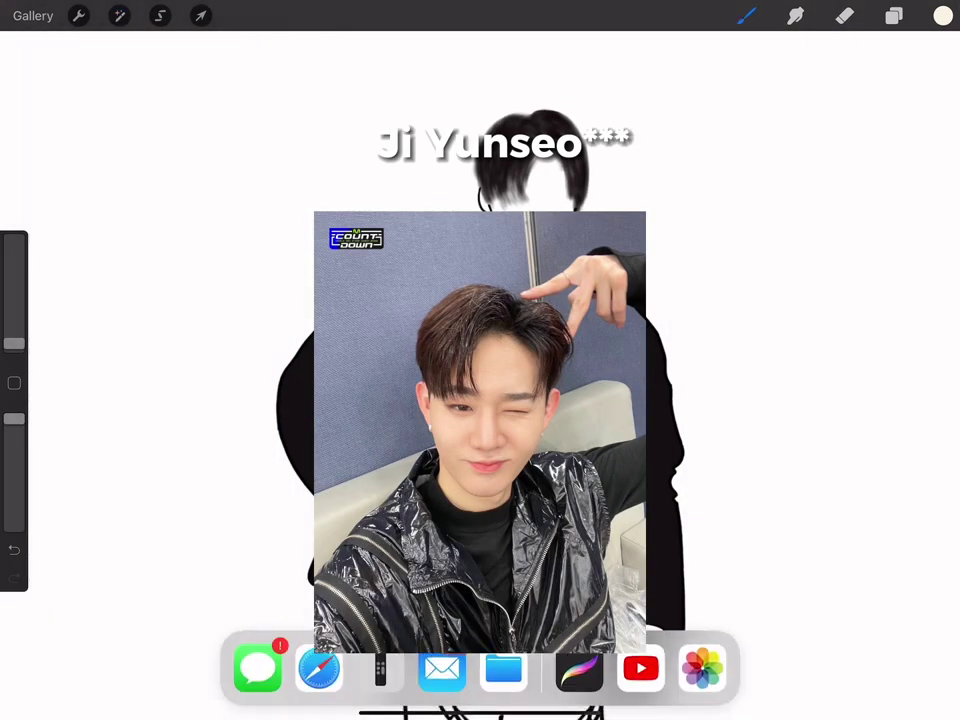
left_click_drag(317, 665, 830, 359)
left_click(814, 47)
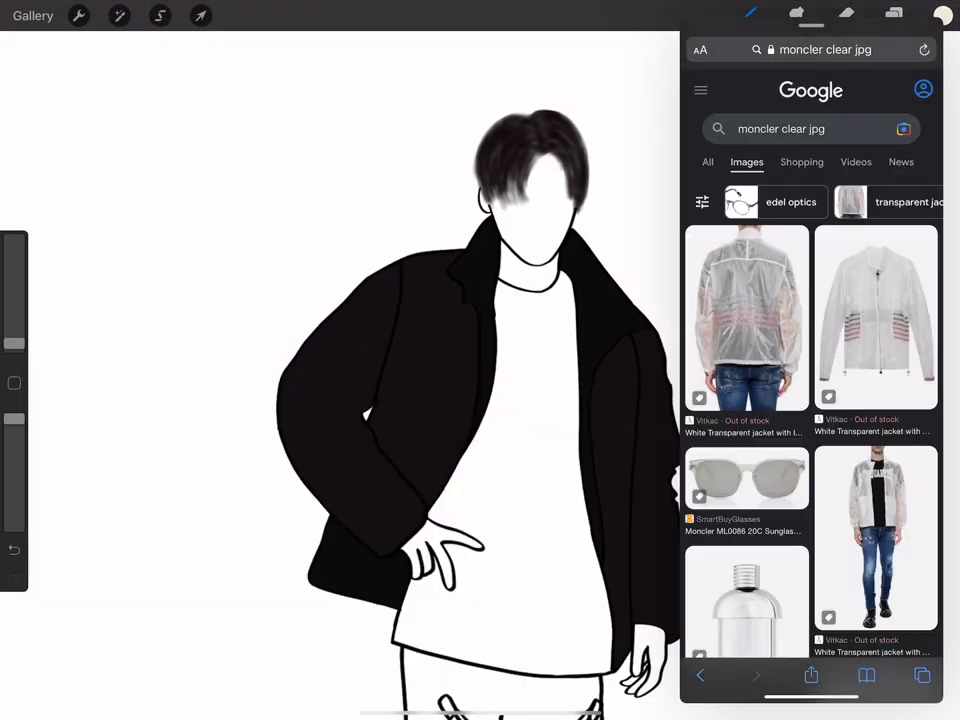
left_click(781, 84)
left_click(934, 687)
scroll(809, 400, "down", 1)
scroll(810, 400, "down", 5)
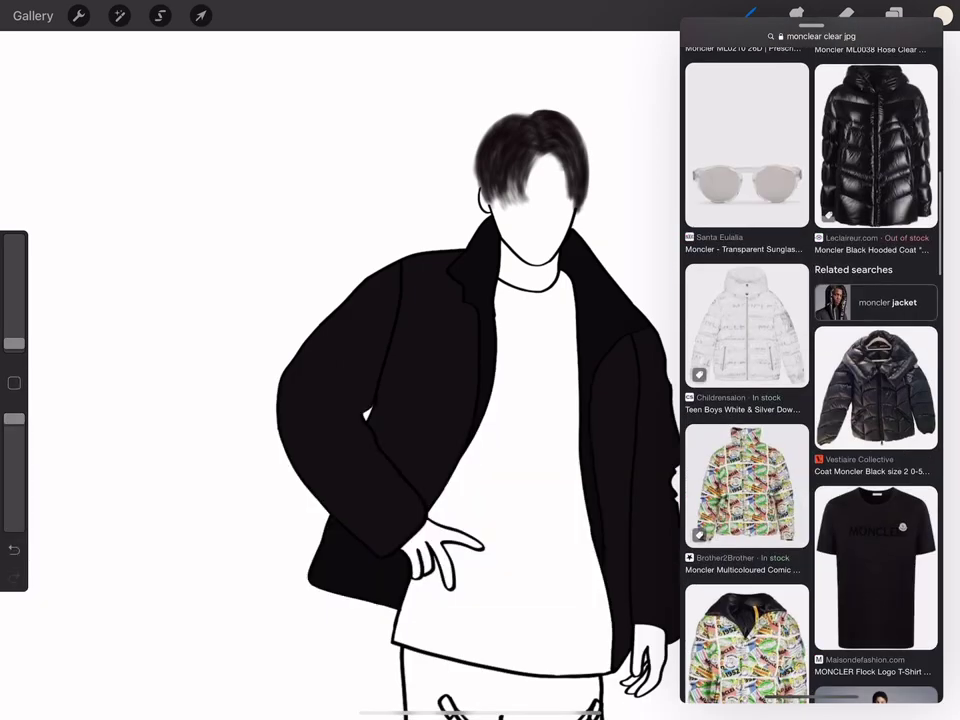
left_click(870, 150)
scroll(810, 399, "down", 5)
scroll(810, 400, "down", 4)
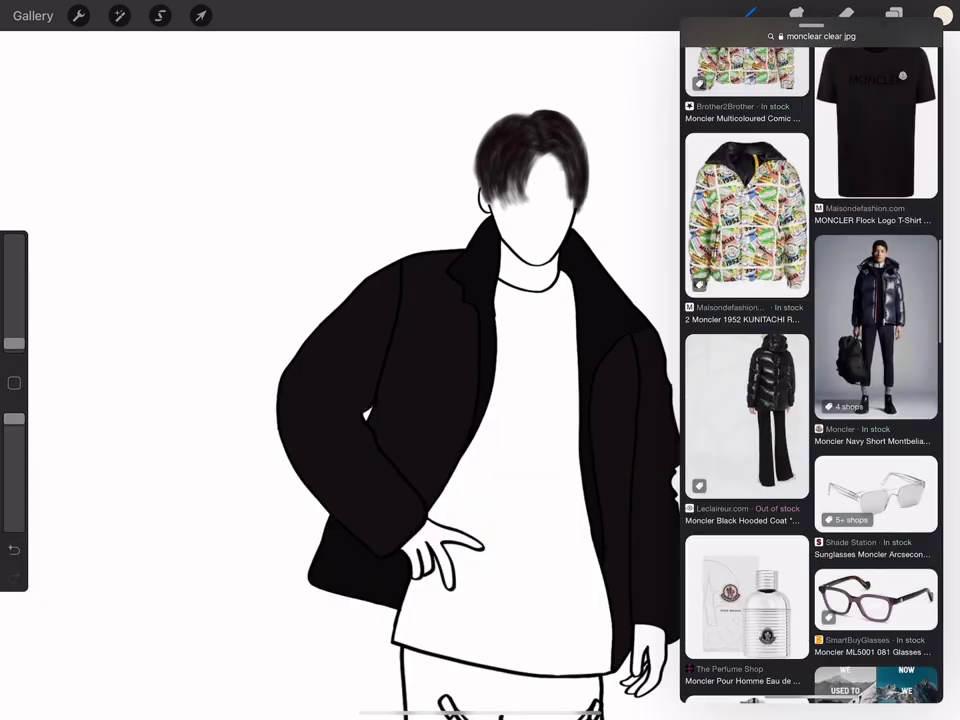
scroll(810, 400, "down", 3)
scroll(810, 400, "up", 10)
scroll(809, 400, "up", 5)
left_click(745, 654)
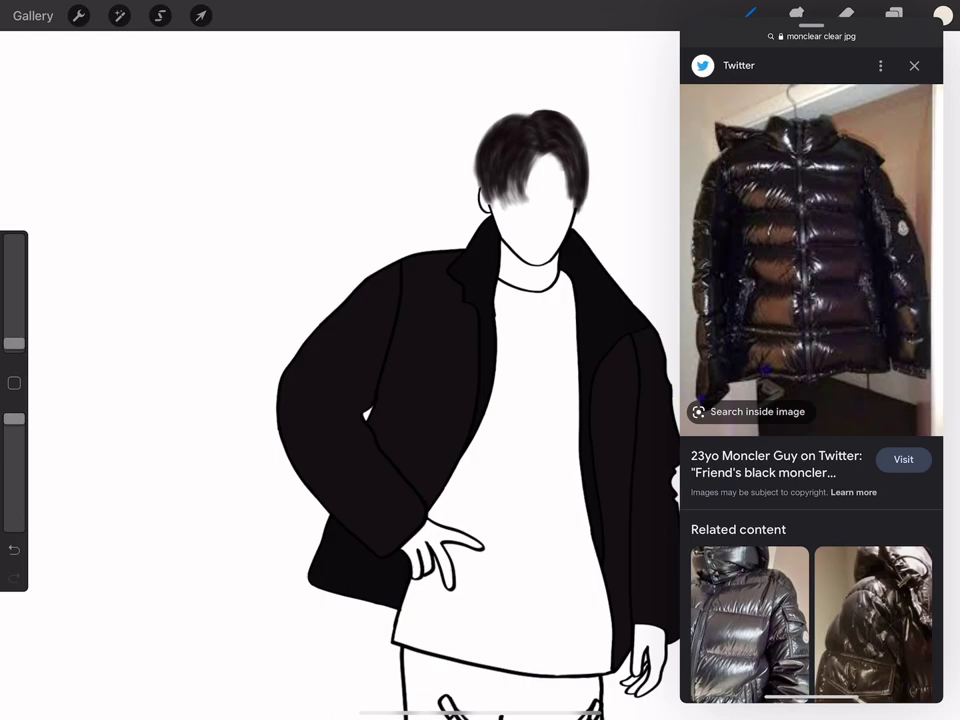
scroll(810, 400, "down", 5)
scroll(809, 400, "down", 3)
- Add 'logo' to the search and drag the MONCLER enfant logo onto the canvas
left_click(780, 91)
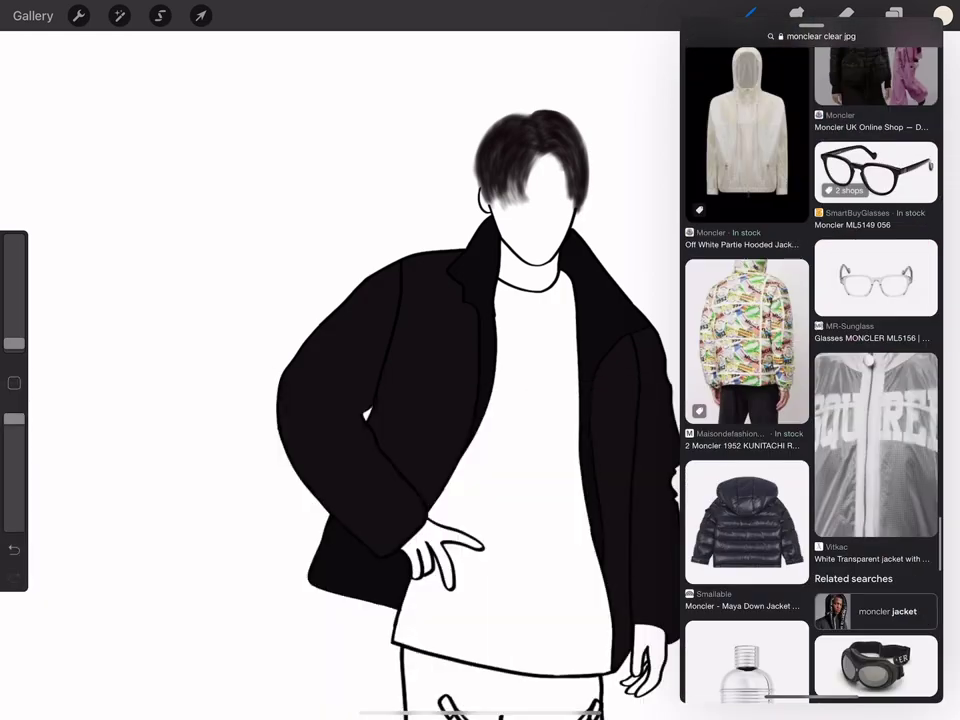
left_click(797, 91)
type("logo")
key("Return")
left_click(748, 425)
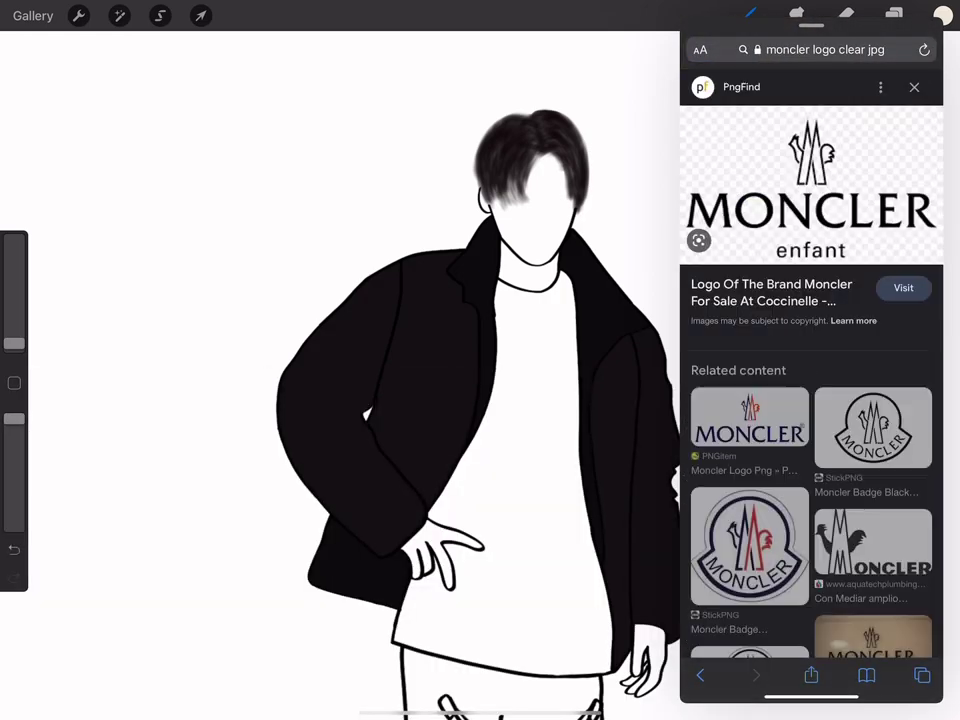
left_click_drag(809, 185, 480, 300)
- Resize the imported enfant logo over the figure with nearest-neighbour resampling
left_click_drag(598, 171, 587, 417)
left_click(631, 680)
left_click(600, 562)
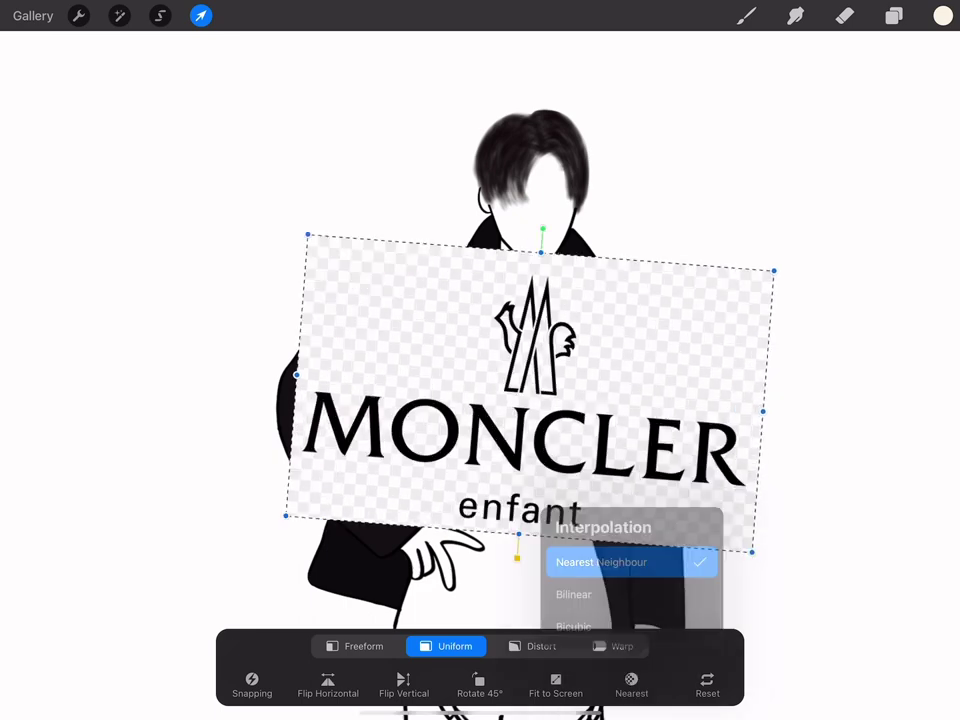
left_click(707, 680)
- Delete the imported enfant logo layer
left_click(844, 15)
scroll(480, 360, "up", 5)
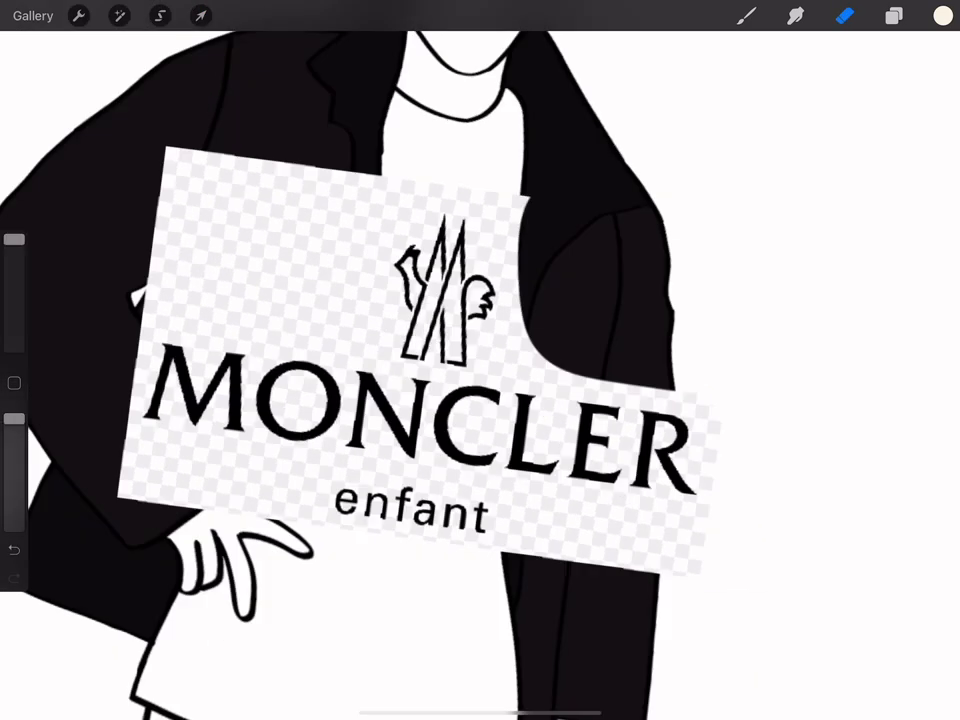
left_click(200, 15)
left_click(893, 15)
left_click_drag(879, 208, 760, 208)
left_click(916, 208)
left_click(744, 15)
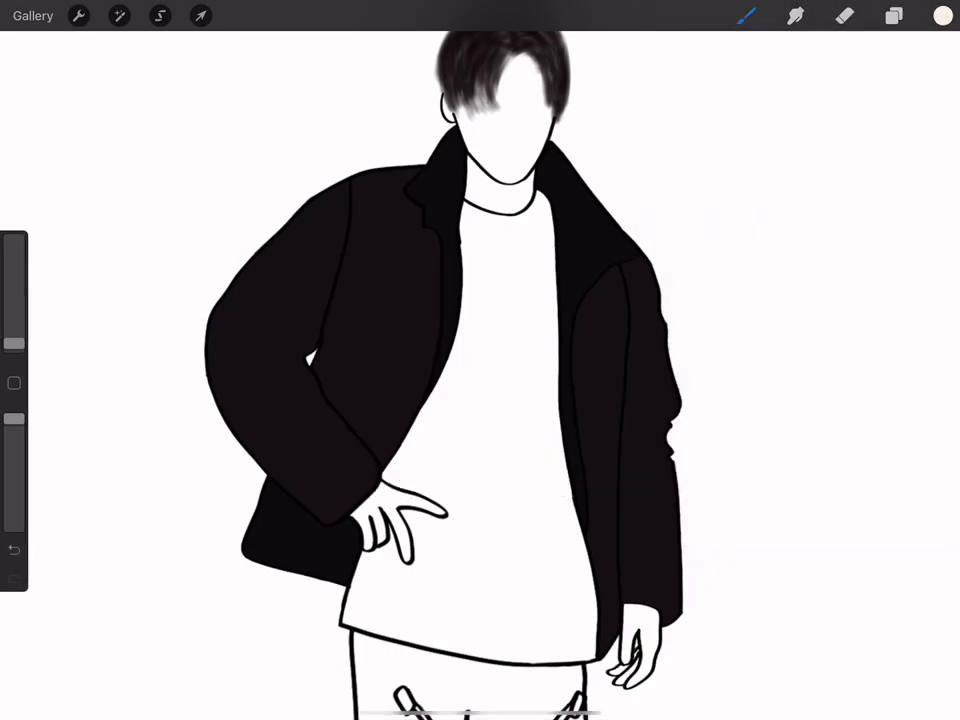
- Drag the plain MONCLER wordmark from Safari Slide Over onto the canvas
left_click_drag(480, 714, 480, 620)
left_click_drag(317, 681, 836, 440)
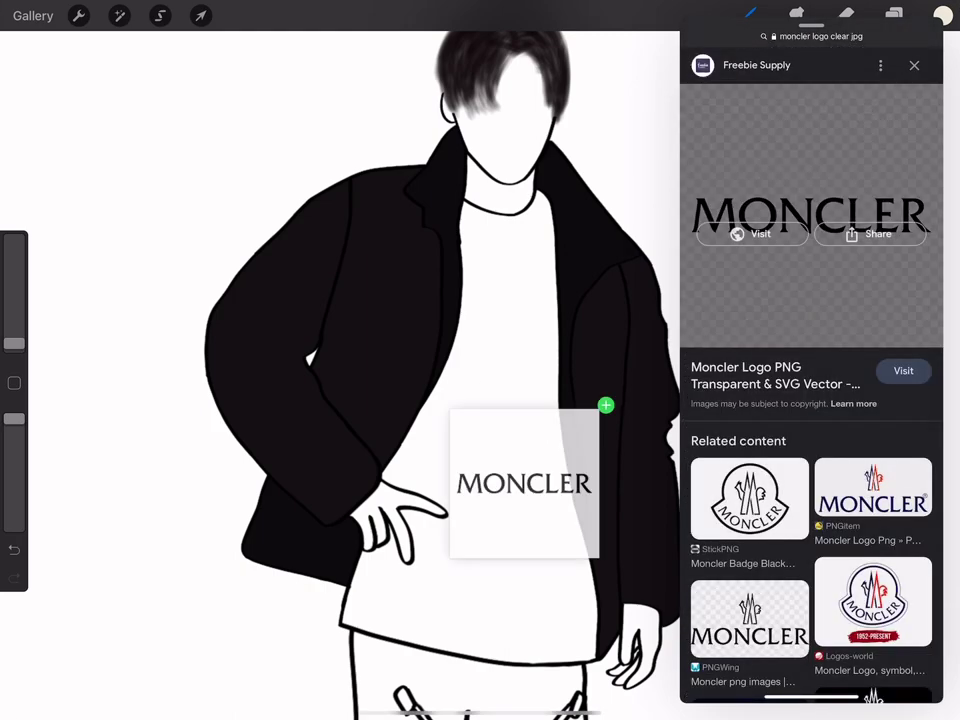
left_click_drag(524, 483, 524, 483)
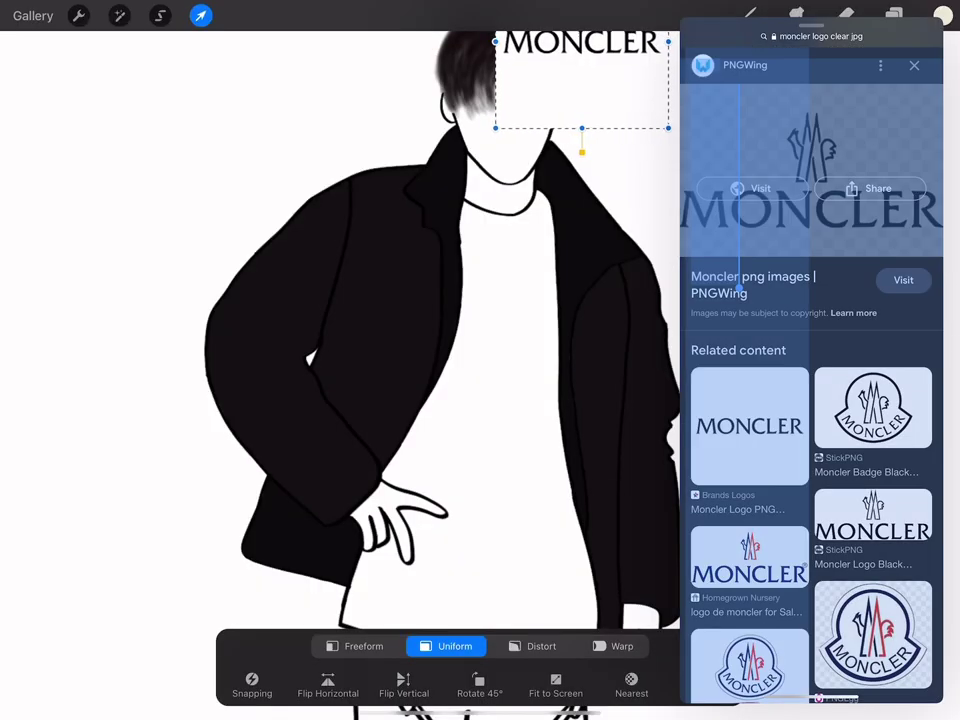
left_click_drag(809, 15, 955, 15)
- Move the wordmark to the chest centre and squash it vertically with freeform scaling
left_click_drag(583, 81, 509, 413)
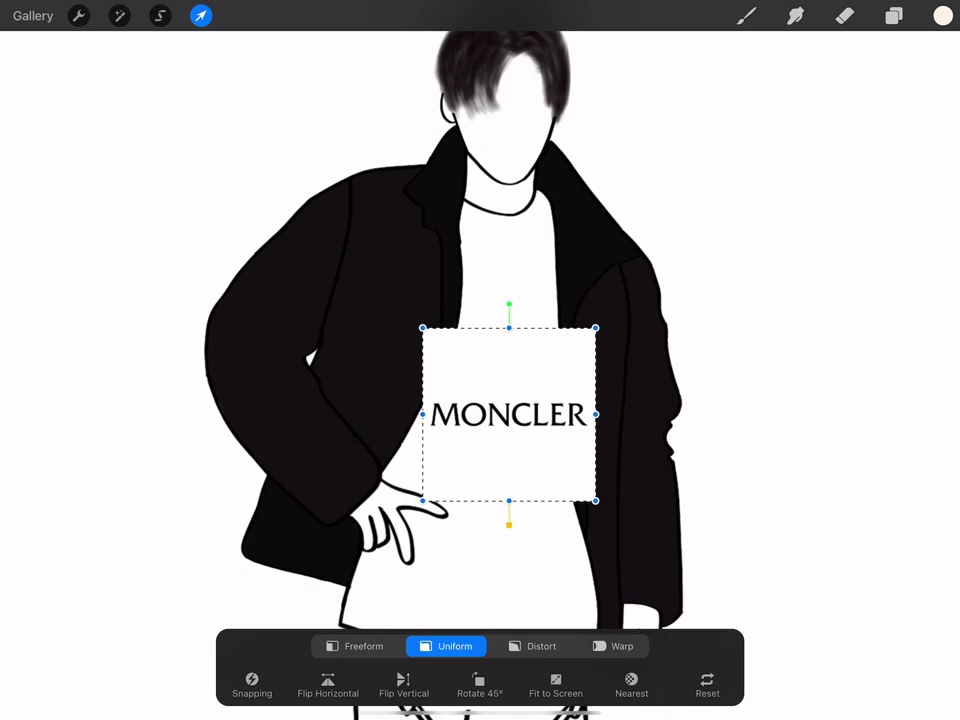
left_click(631, 683)
left_click(613, 646)
left_click_drag(508, 500, 509, 466)
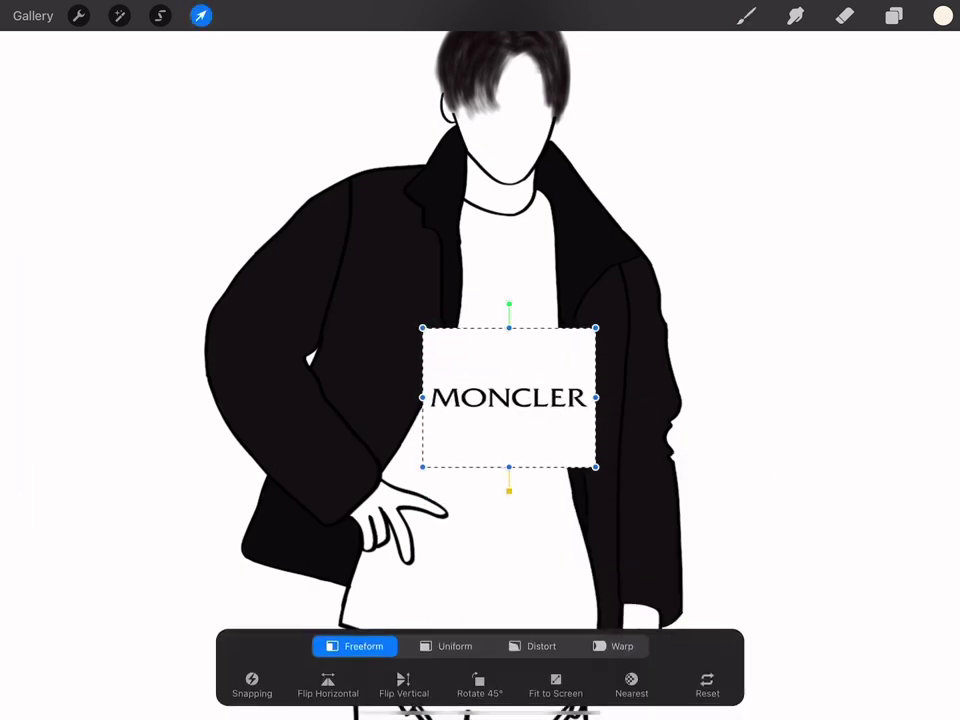
left_click(746, 15)
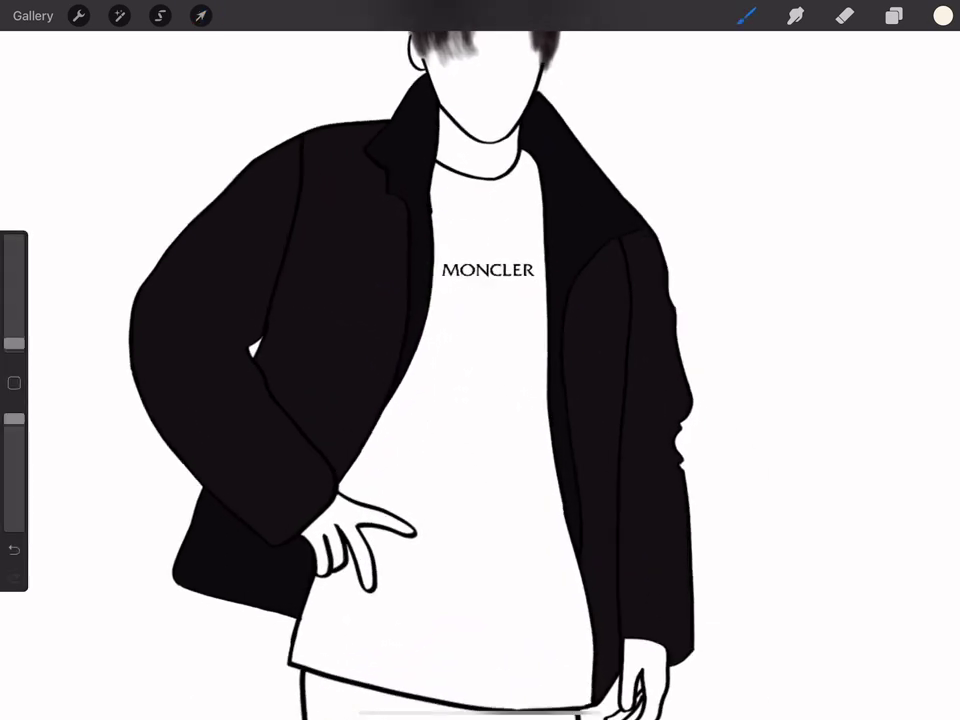
- Compare the wordmark against the reference photo, refine its size, then hide the photo
left_click(894, 15)
left_click(926, 399)
left_click(200, 15)
left_click(893, 15)
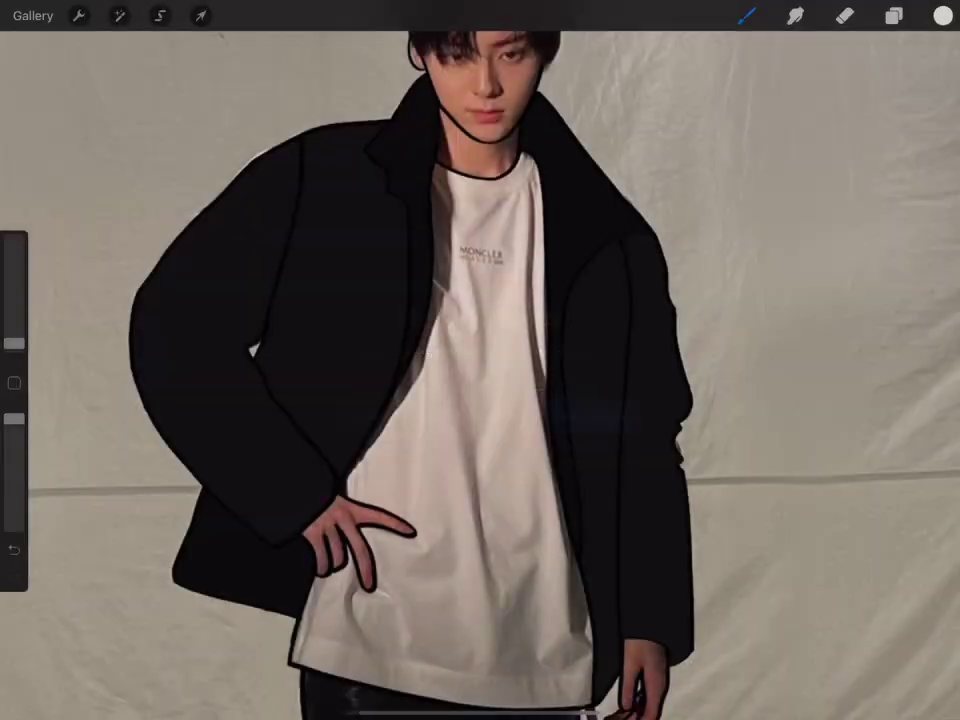
left_click(894, 15)
left_click(926, 399)
left_click(894, 15)
- Reopen Safari beside the drawing and open the Freebie Supply MONCLER logo
left_click_drag(480, 714, 480, 600)
left_click_drag(317, 671, 820, 359)
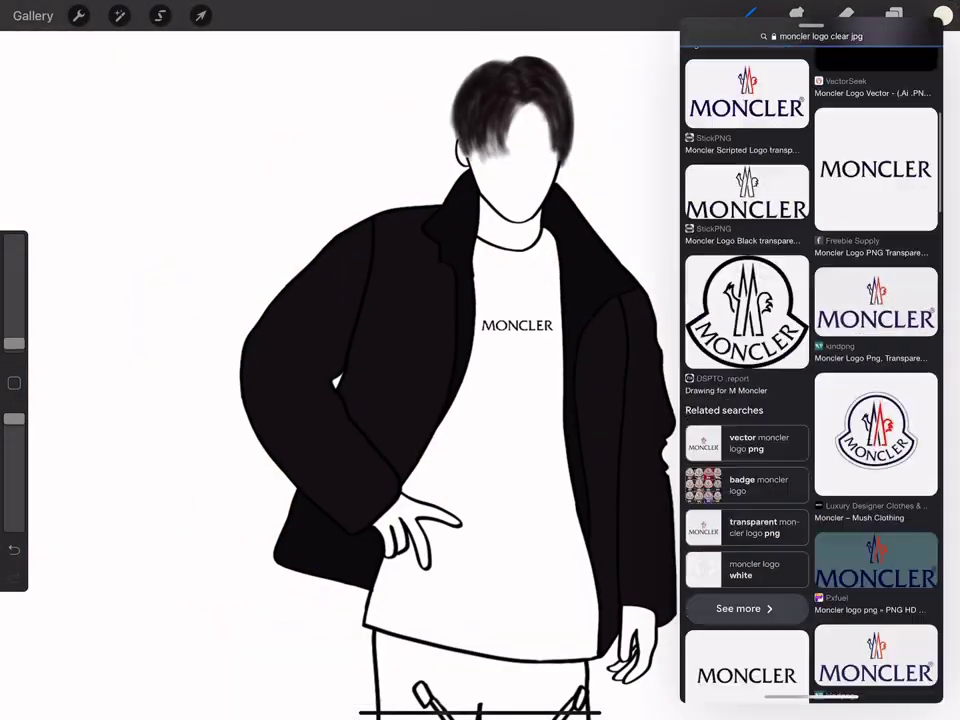
scroll(809, 369, "down", 10)
scroll(810, 370, "down", 10)
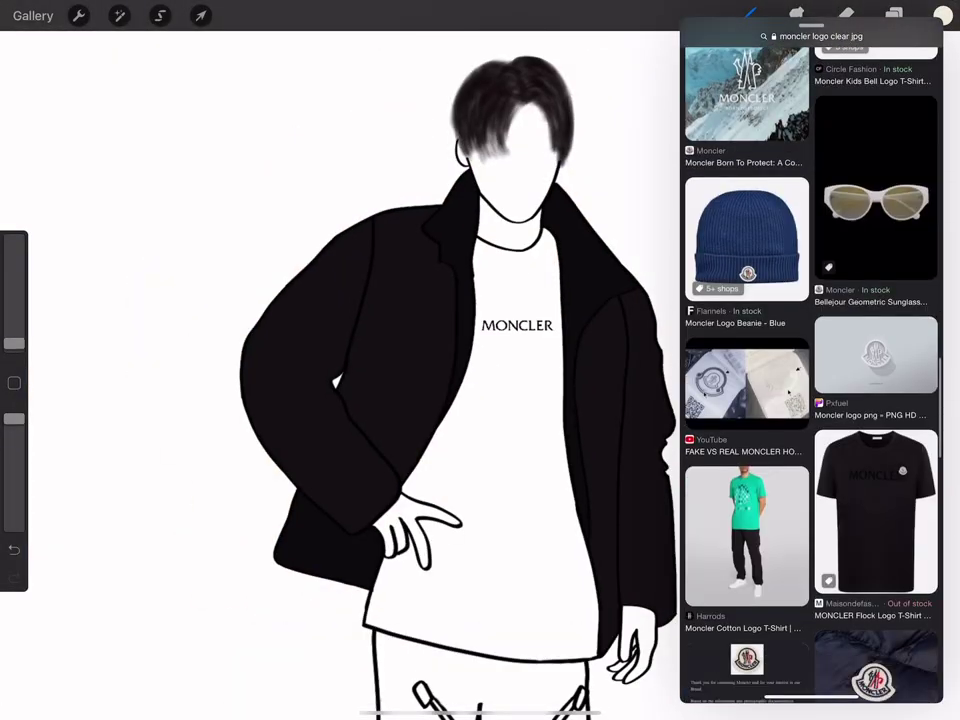
scroll(810, 370, "down", 10)
left_click(201, 15)
scroll(810, 360, "up", 10)
scroll(809, 360, "up", 10)
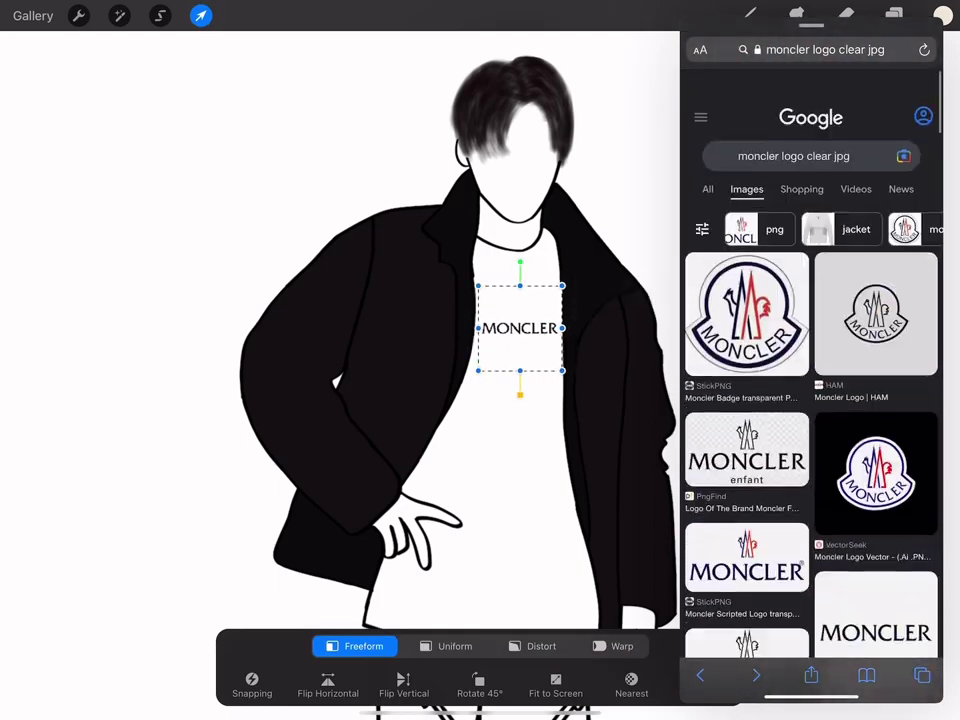
left_click(879, 625)
- Bring the larger MONCLER logo onto the canvas and shrink it onto the shirt
left_click(749, 14)
mouse_move(810, 215)
left_mouse_down()
mouse_move(480, 150)
mouse_move(560, 419)
left_mouse_up()
left_click(893, 15)
left_click(201, 15)
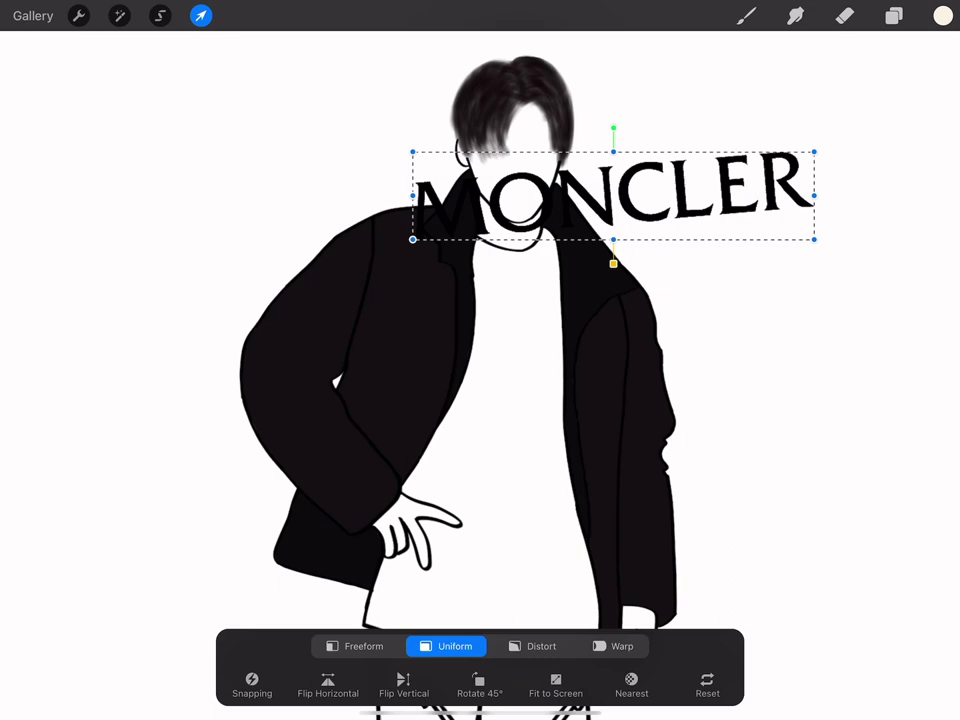
left_click_drag(612, 195, 536, 497)
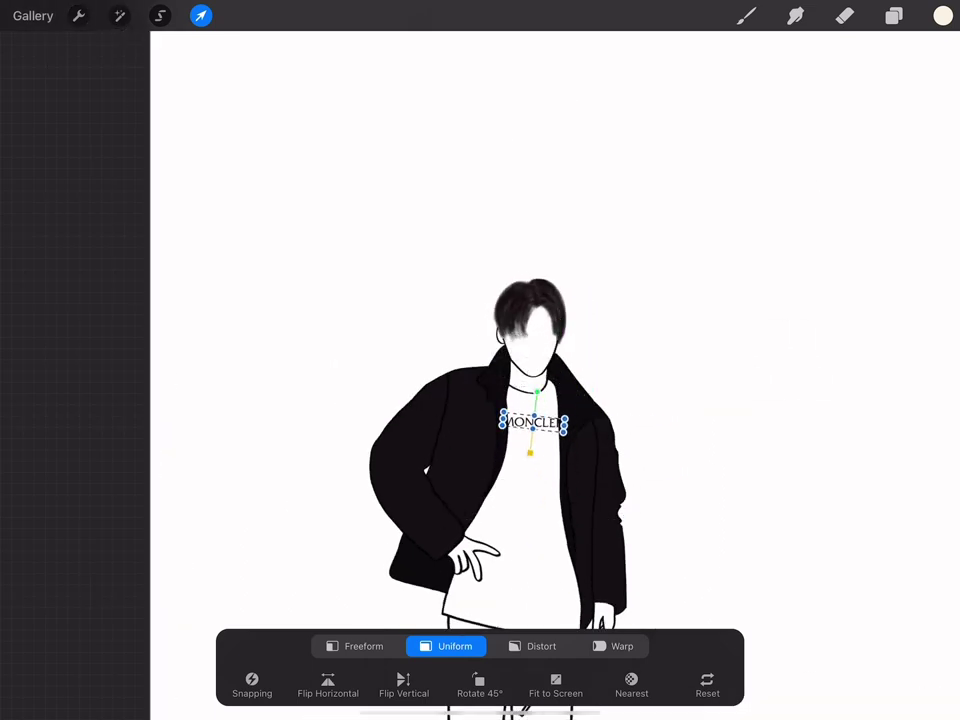
- Check the reference photo and tilt the logo slightly to match the chest
scroll(530, 420, "up", 5)
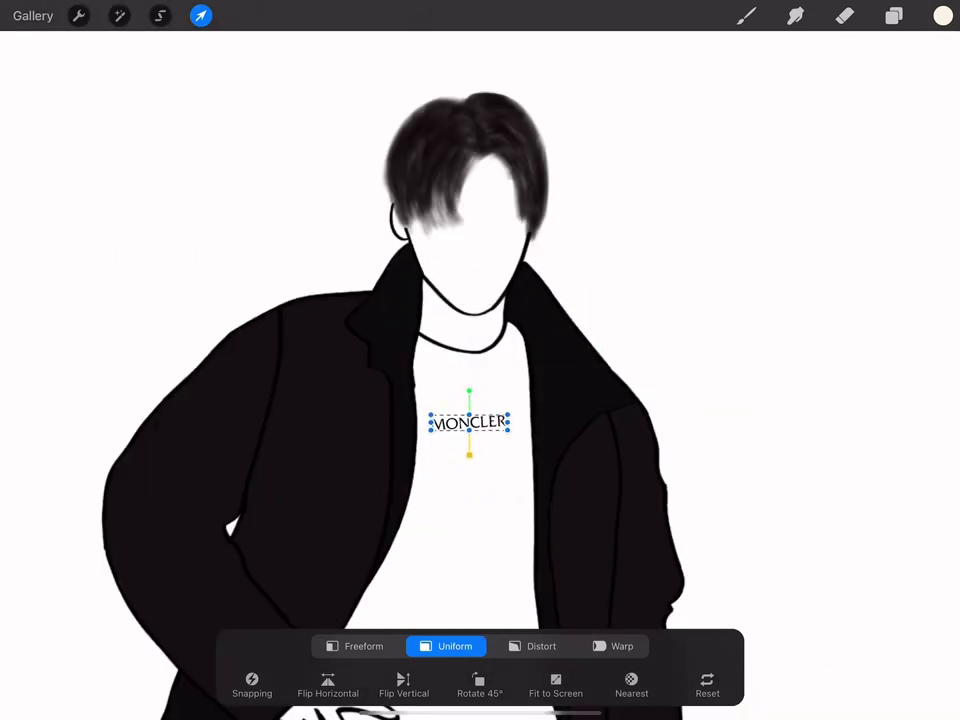
scroll(469, 422, "up", 5)
left_click(893, 15)
left_click(926, 401)
left_click_drag(450, 380, 455, 370)
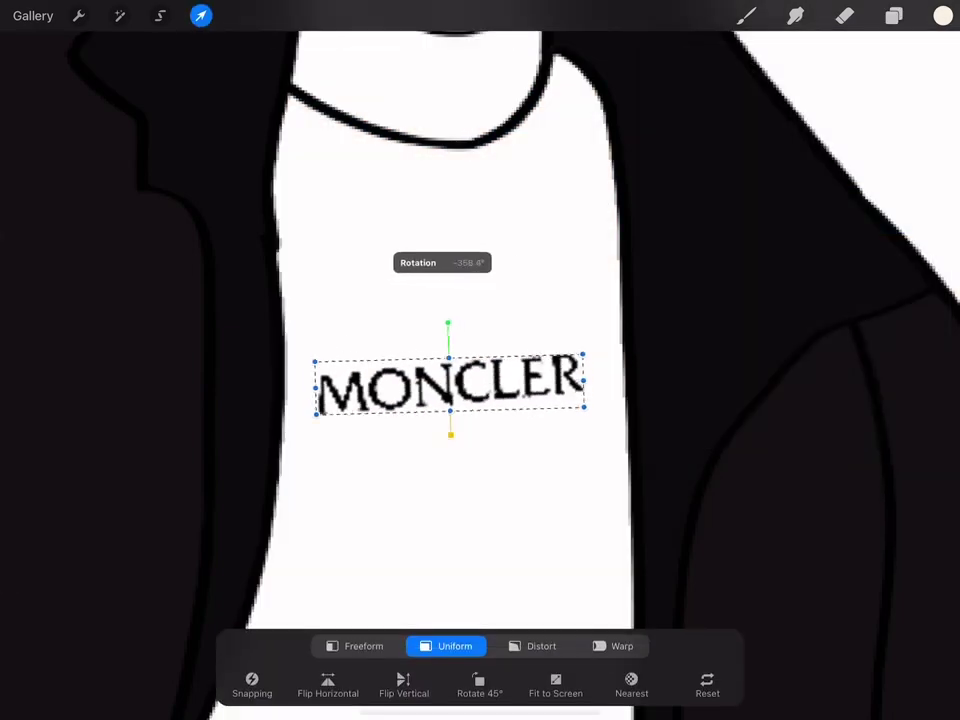
left_click(201, 15)
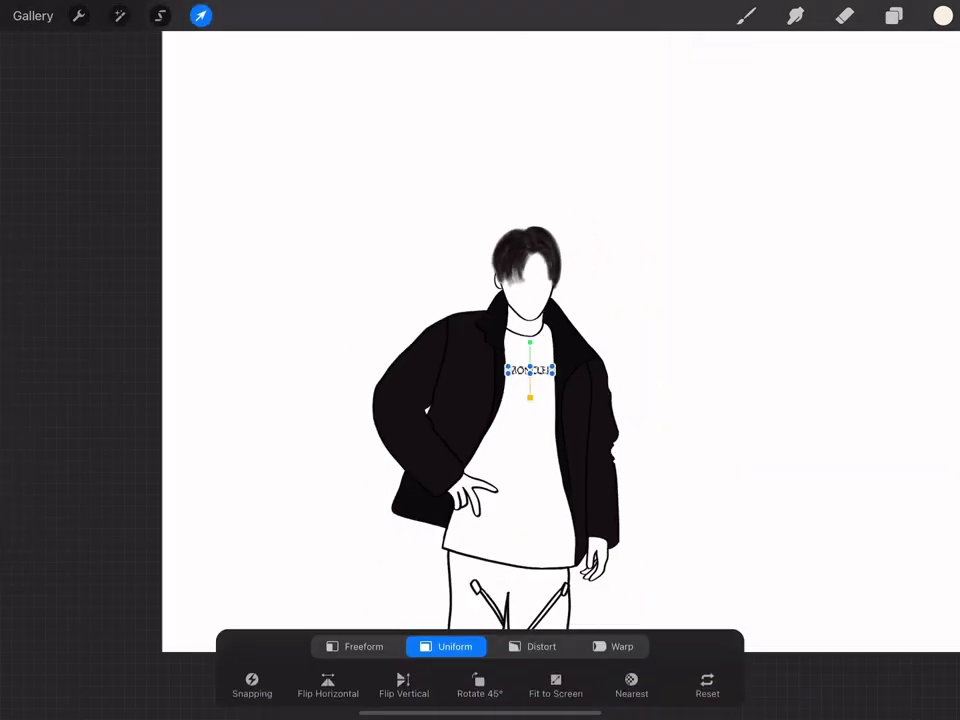
- Import the MONCLER logo image again from the browser and place it on the shirt chest
scroll(479, 380, "up", 3)
scroll(480, 379, "down", 5)
left_click(893, 15)
left_click_drag(480, 715, 480, 600)
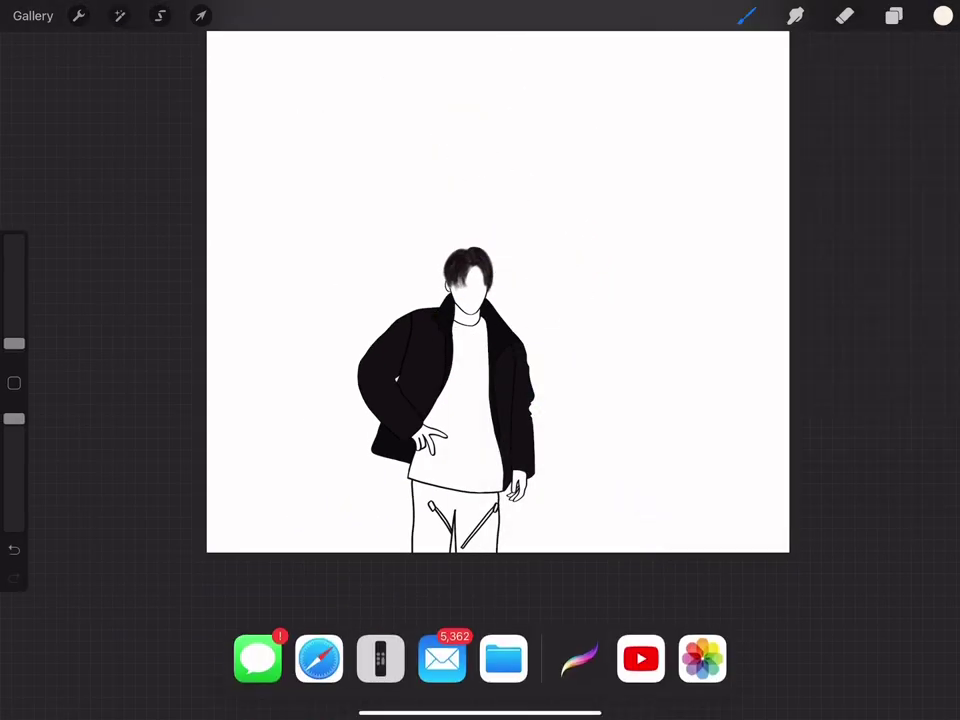
left_click_drag(317, 658, 810, 299)
left_click_drag(810, 200, 600, 180)
left_click_drag(810, 24, 955, 24)
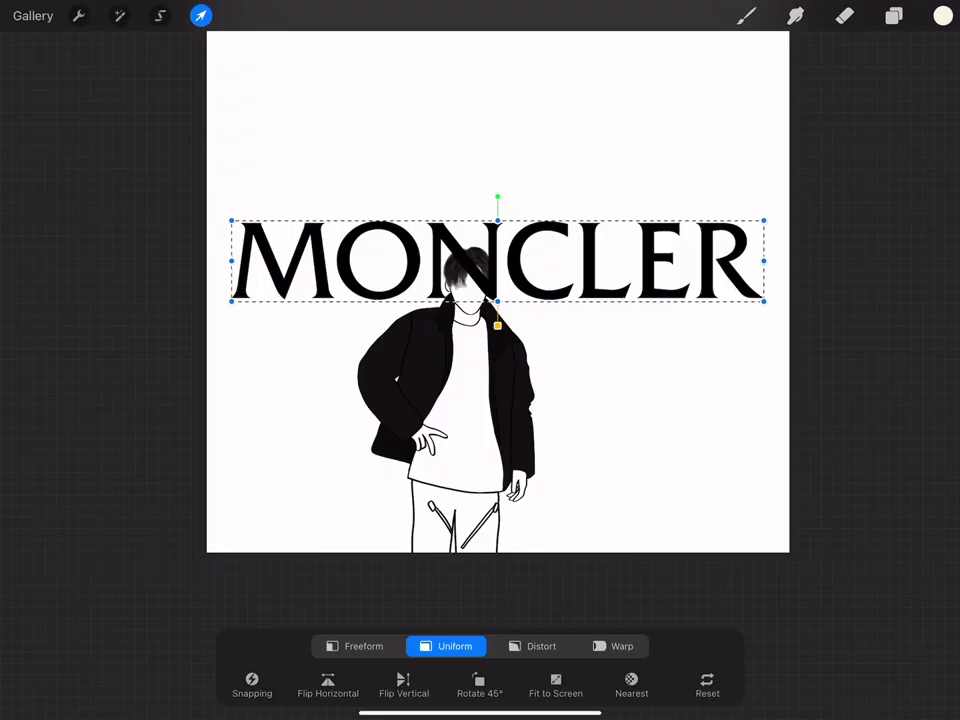
left_click_drag(760, 300, 522, 368)
- Commit the logo transform and add a new text box
scroll(472, 350, "up", 5)
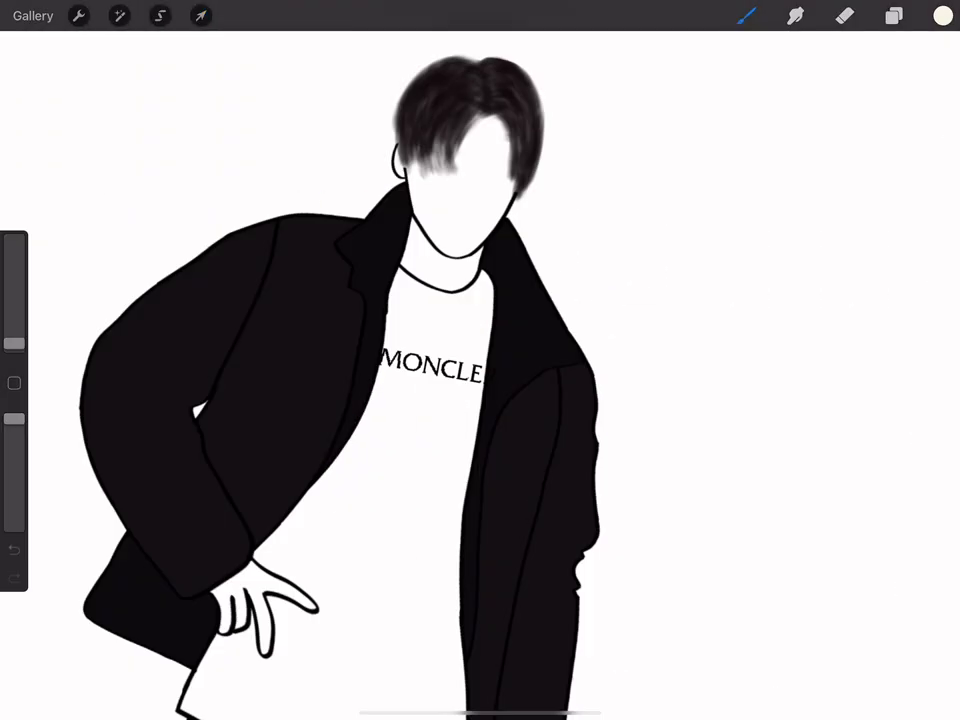
left_click(201, 15)
scroll(480, 380, "down", 5)
left_click(200, 15)
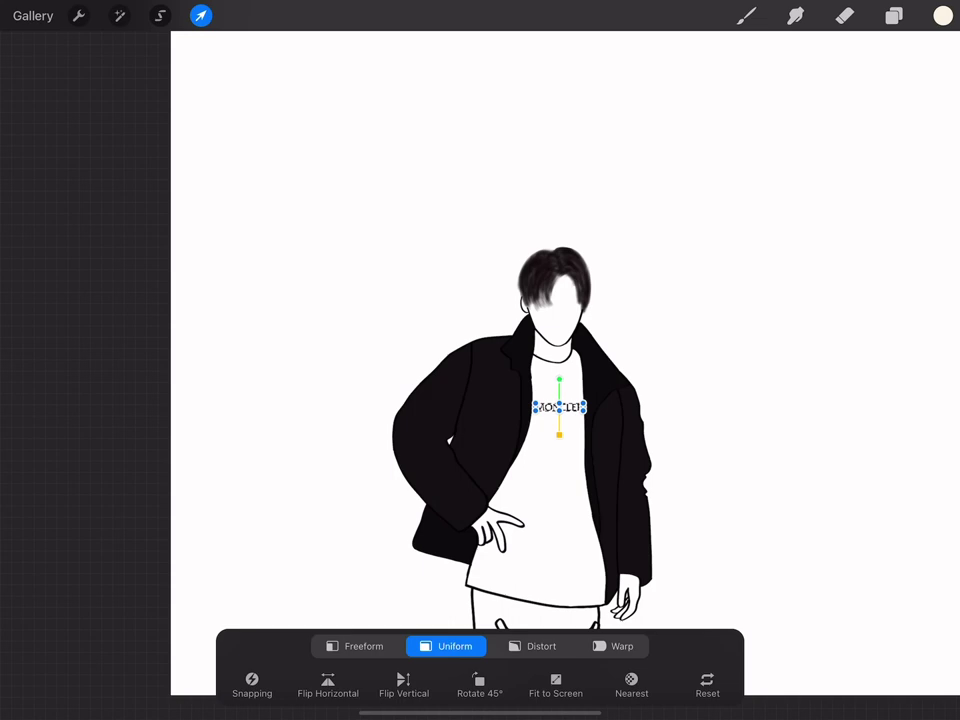
left_click(79, 15)
- Type MONCLER as black text
key("BackSpace")
left_click(942, 15)
left_click(730, 374)
type("M")
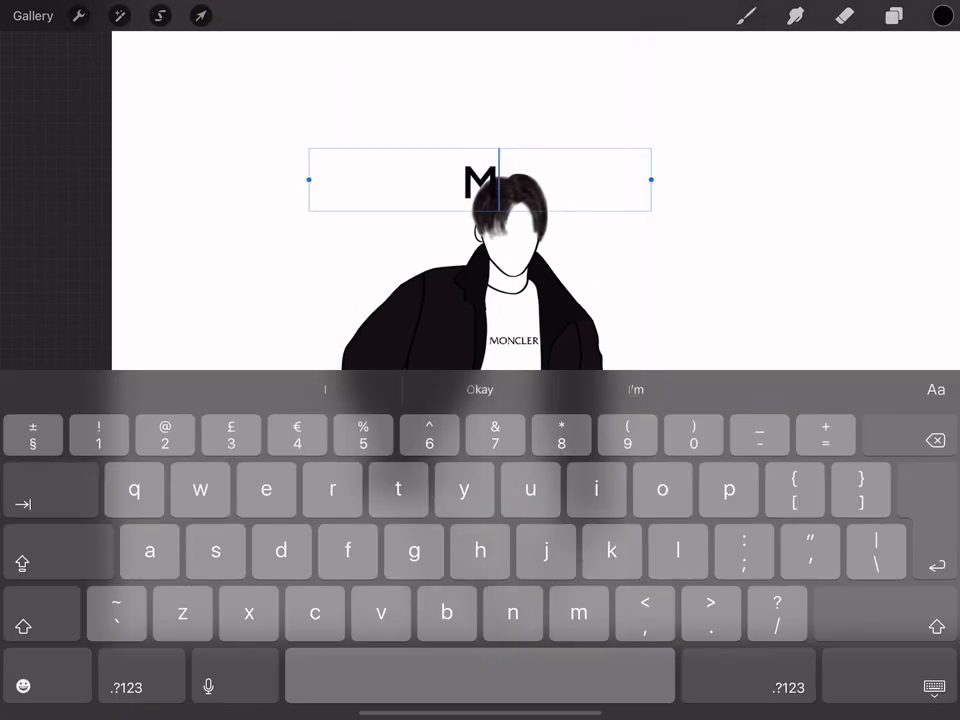
type("ONCLER")
- Try several fonts, including Georgia, for the MONCLER text
left_click(920, 686)
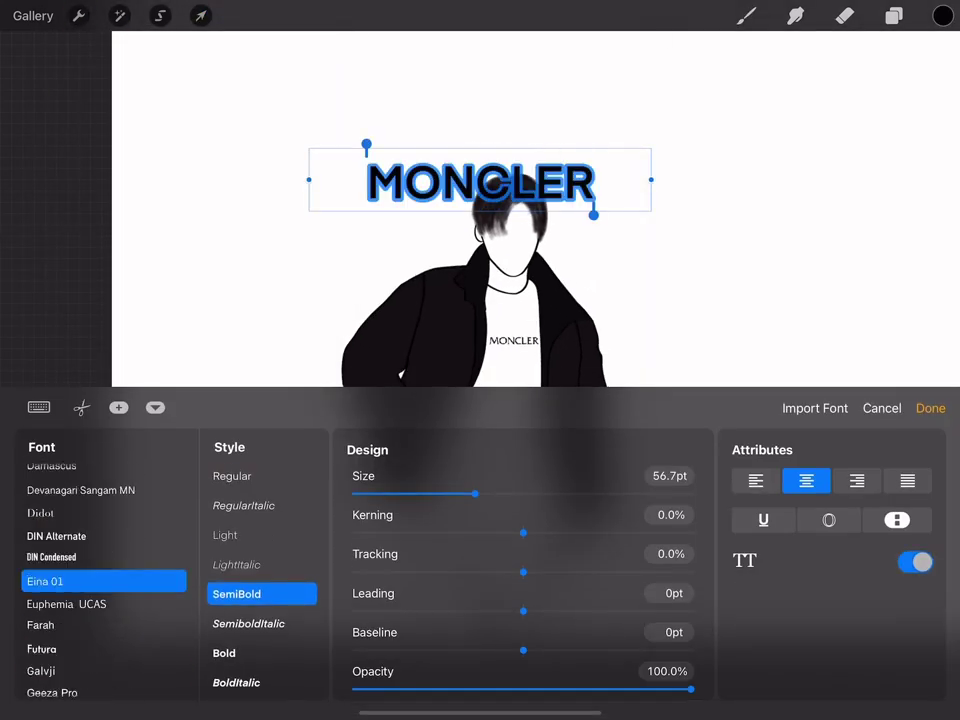
scroll(100, 580, "up", 5)
left_click(85, 522)
left_click(60, 557)
scroll(100, 580, "down", 2)
left_click(60, 580)
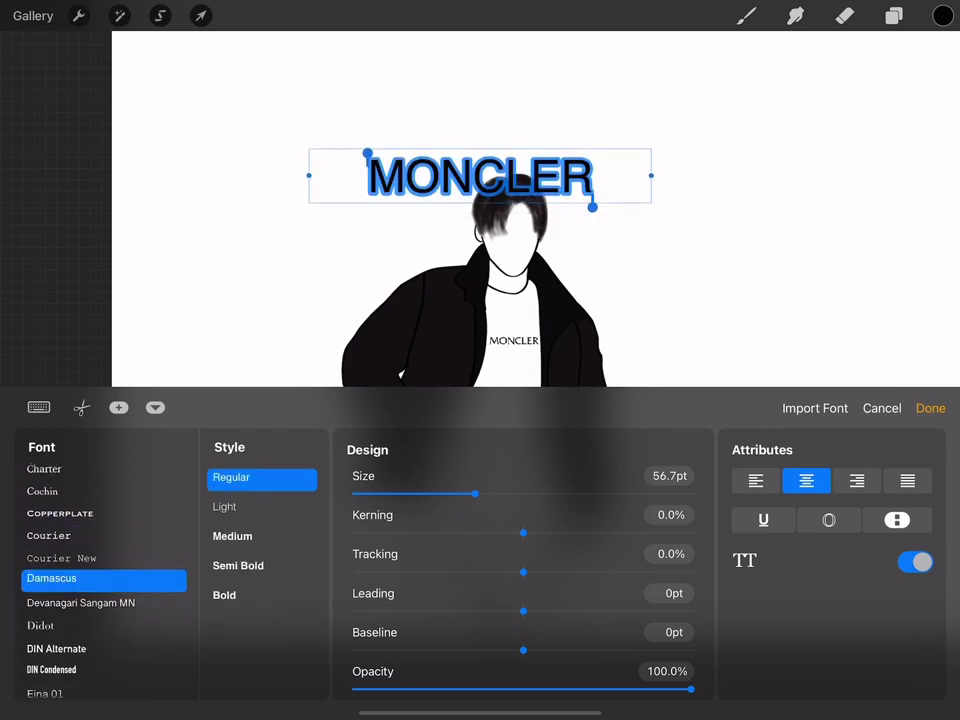
- Search in Safari which font the Moncler logo uses
left_click_drag(955, 359, 700, 359)
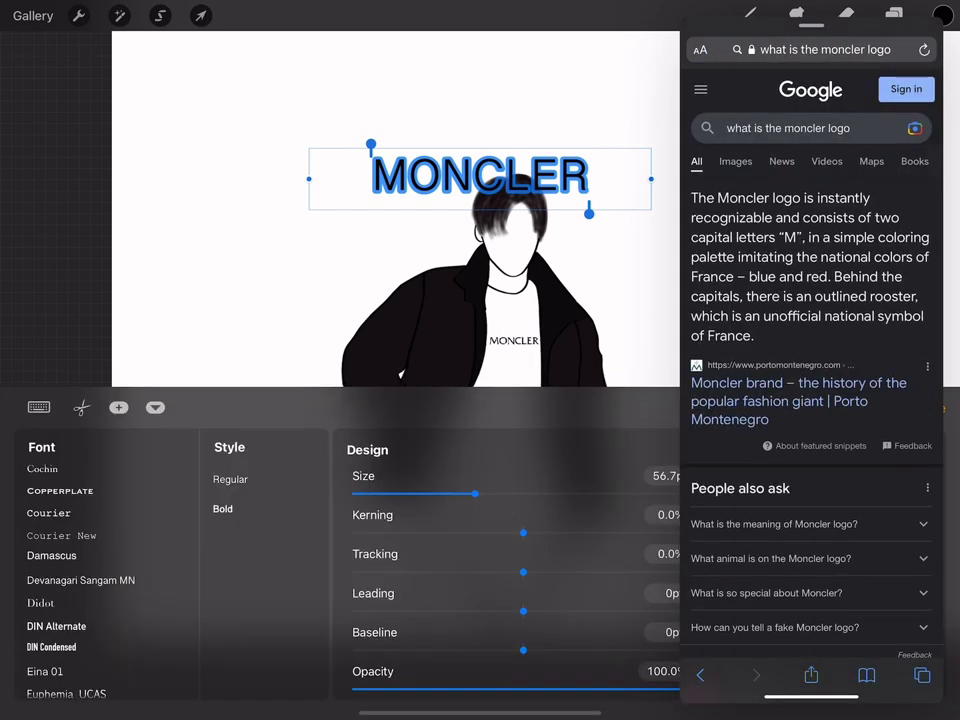
left_click(788, 128)
left_click(774, 120)
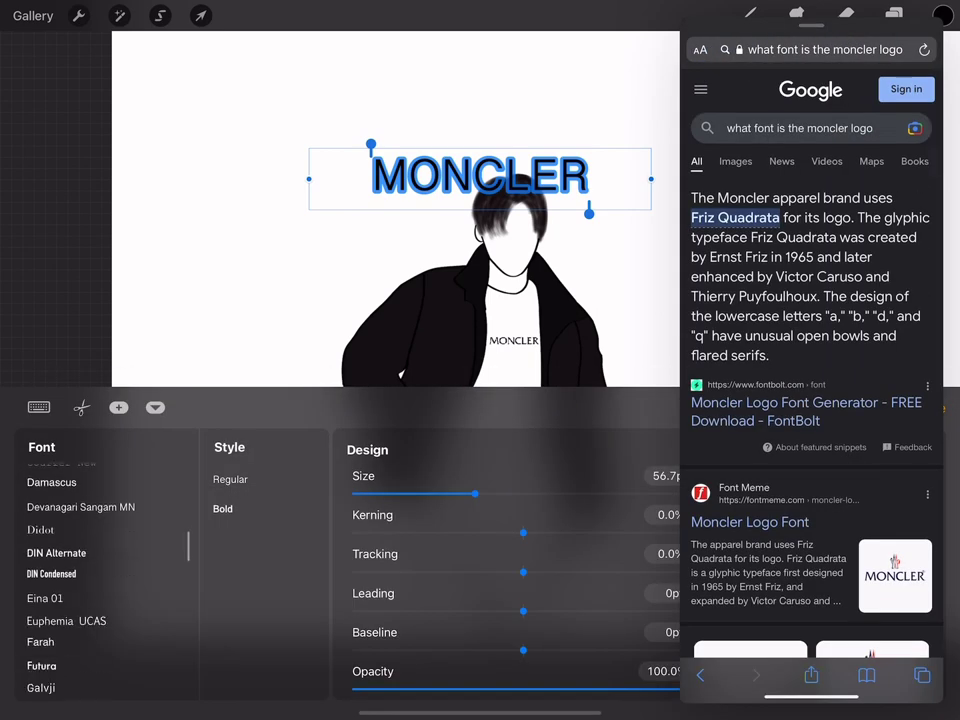
left_click_drag(812, 24, 954, 30)
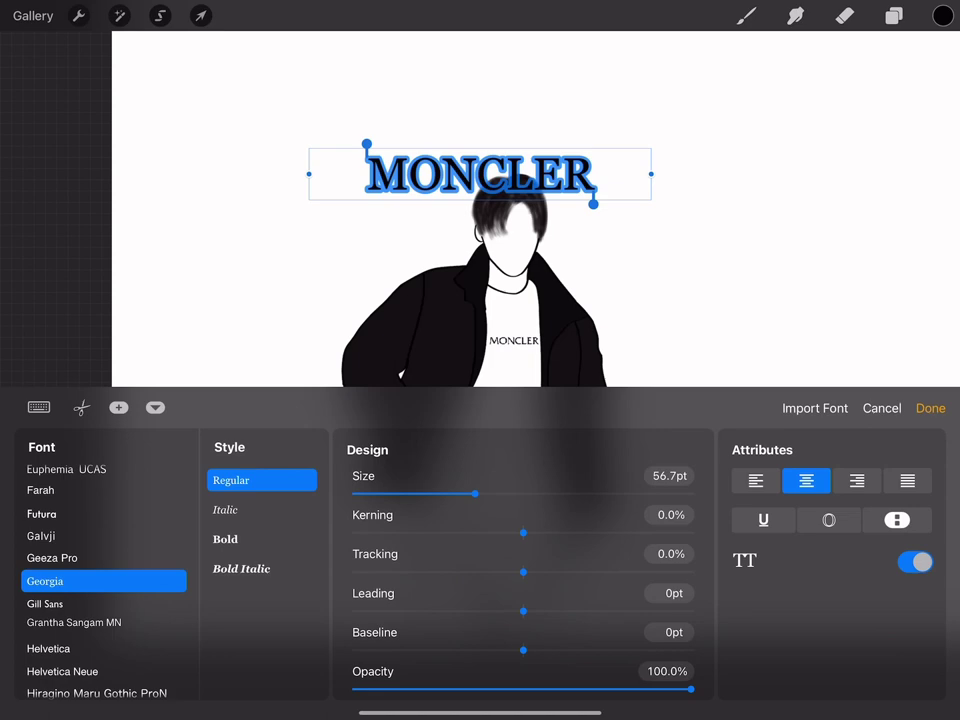
- Finish the text, check the layers list and adjust the chest logo's placement
left_click(201, 15)
scroll(513, 340, "up", 10)
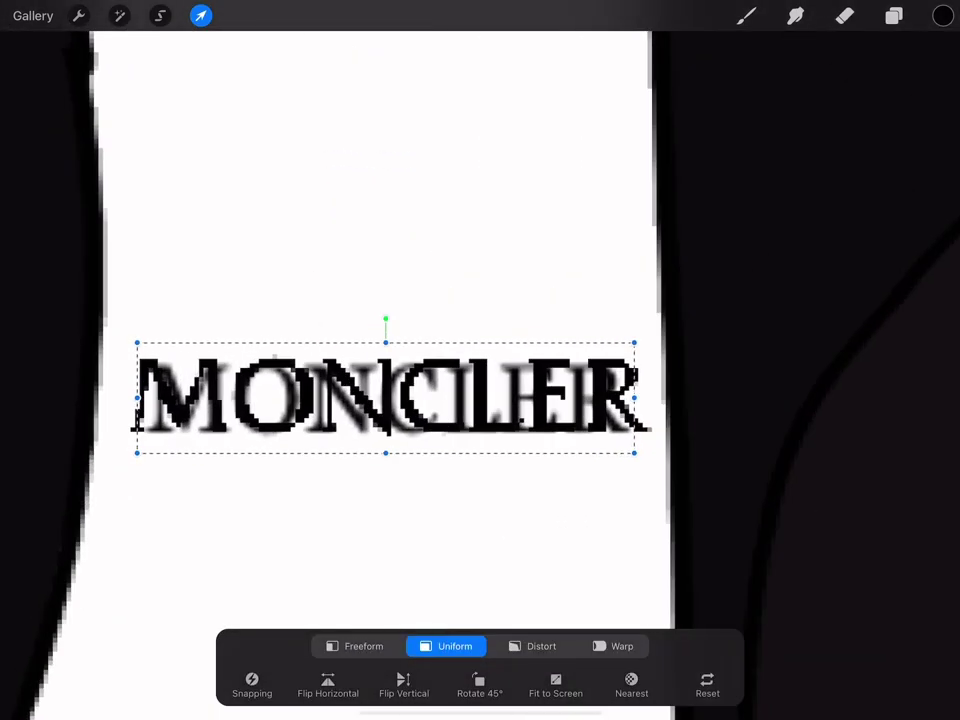
left_click(892, 15)
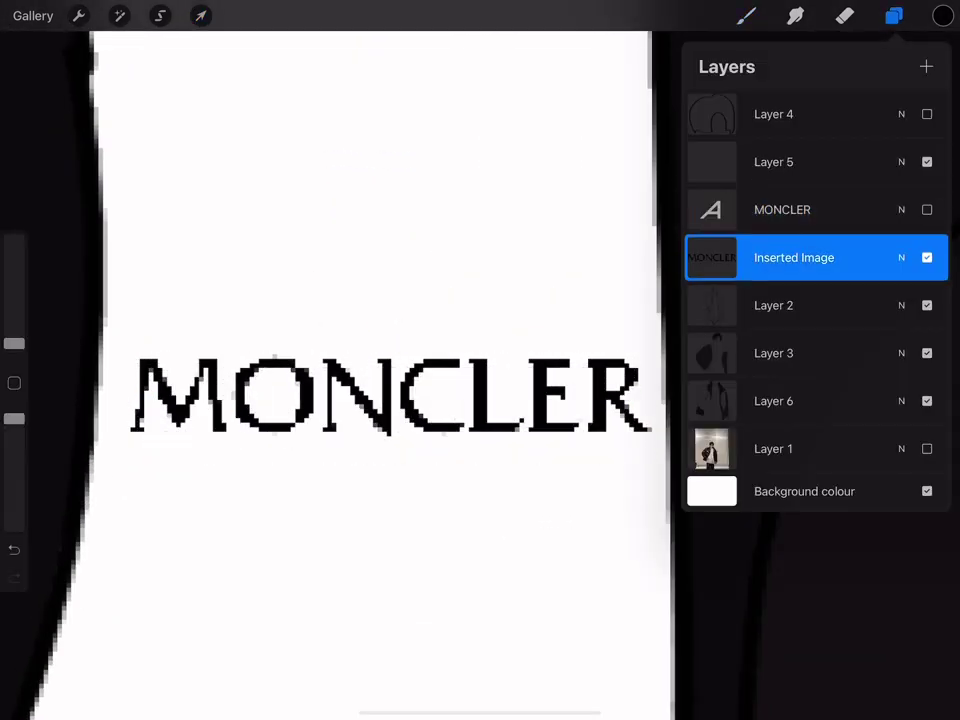
scroll(480, 360, "down", 10)
left_click(201, 15)
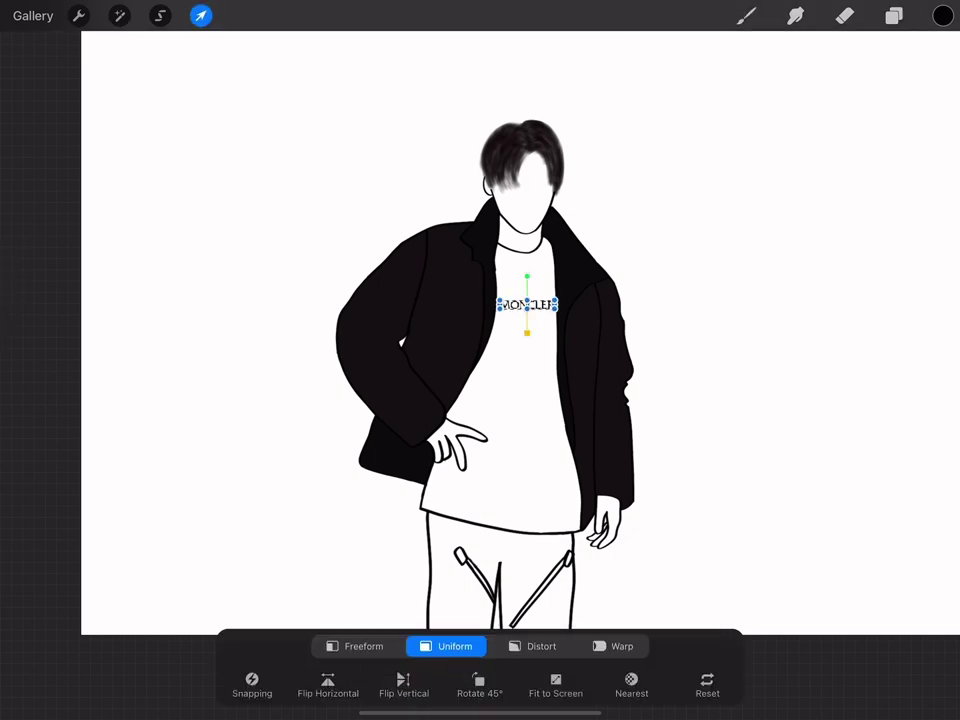
- Import the Silver Dust palette image from Safari onto the canvas
left_click(745, 15)
left_click(893, 15)
left_click(925, 399)
scroll(480, 360, "up", 10)
scroll(387, 313, "up", 5)
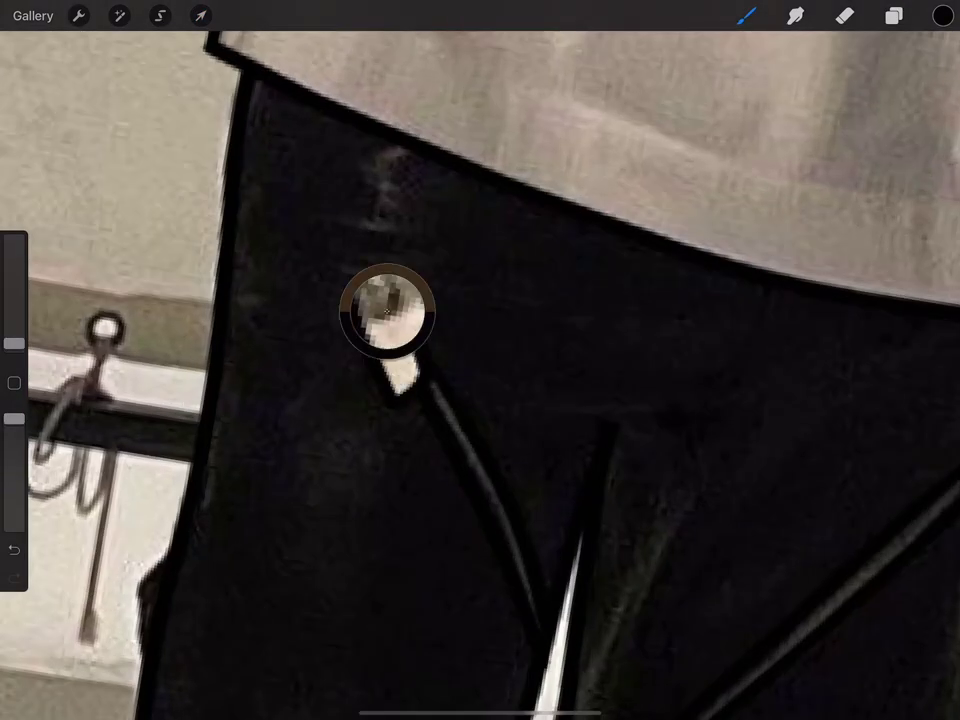
scroll(480, 360, "down", 5)
left_click_drag(955, 360, 799, 360)
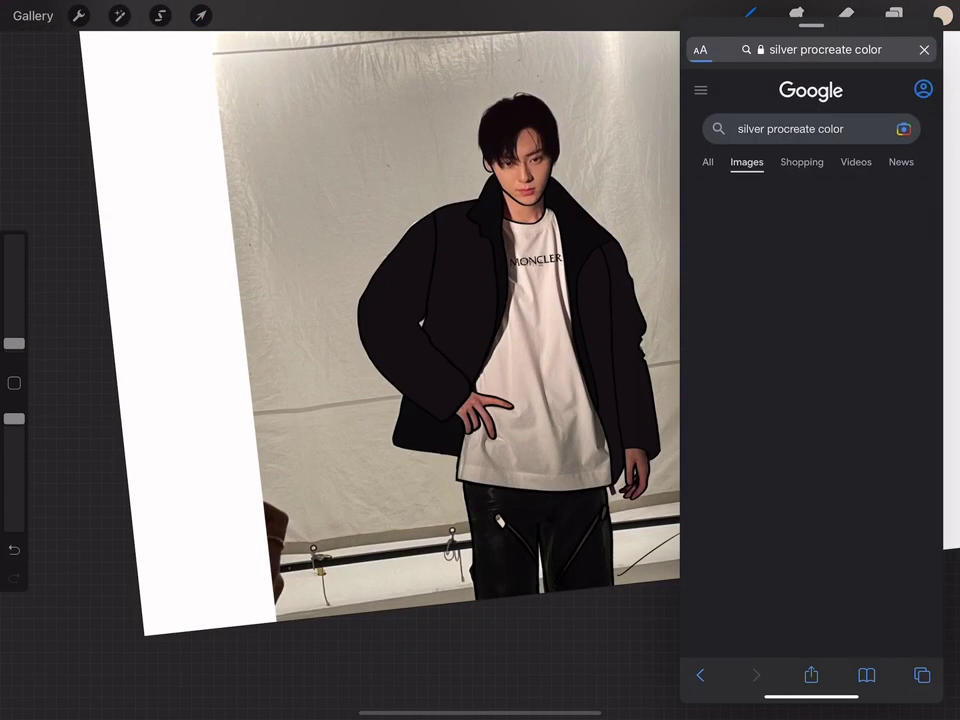
left_click(745, 230)
left_click_drag(809, 200, 450, 280)
- Pick a silver grey from the palette and select Layer 5 for the zippers
left_click(893, 15)
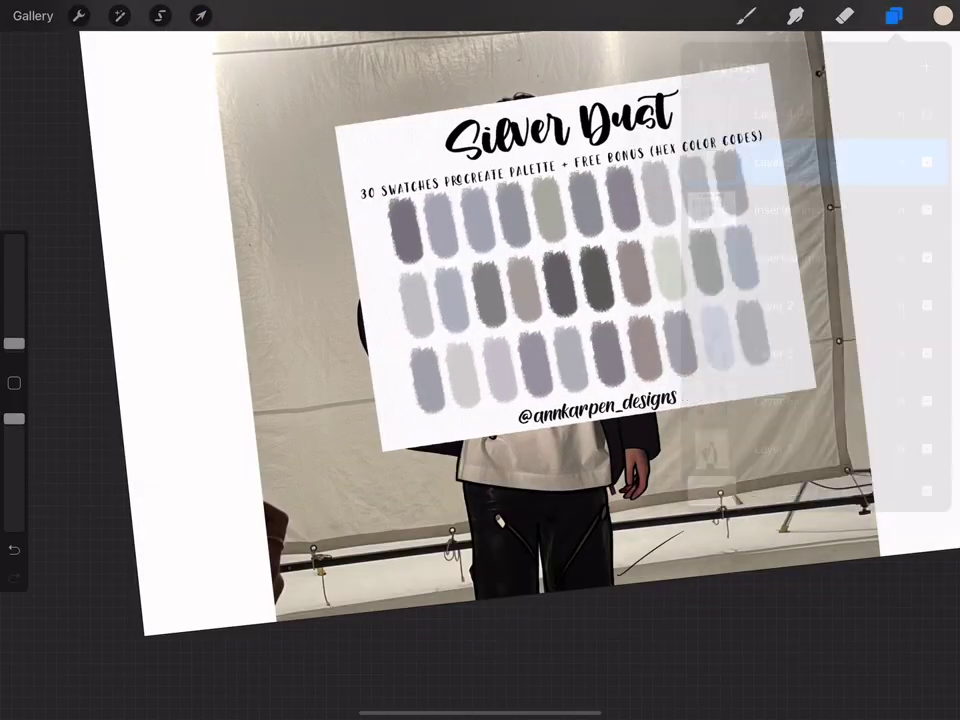
left_click(501, 508)
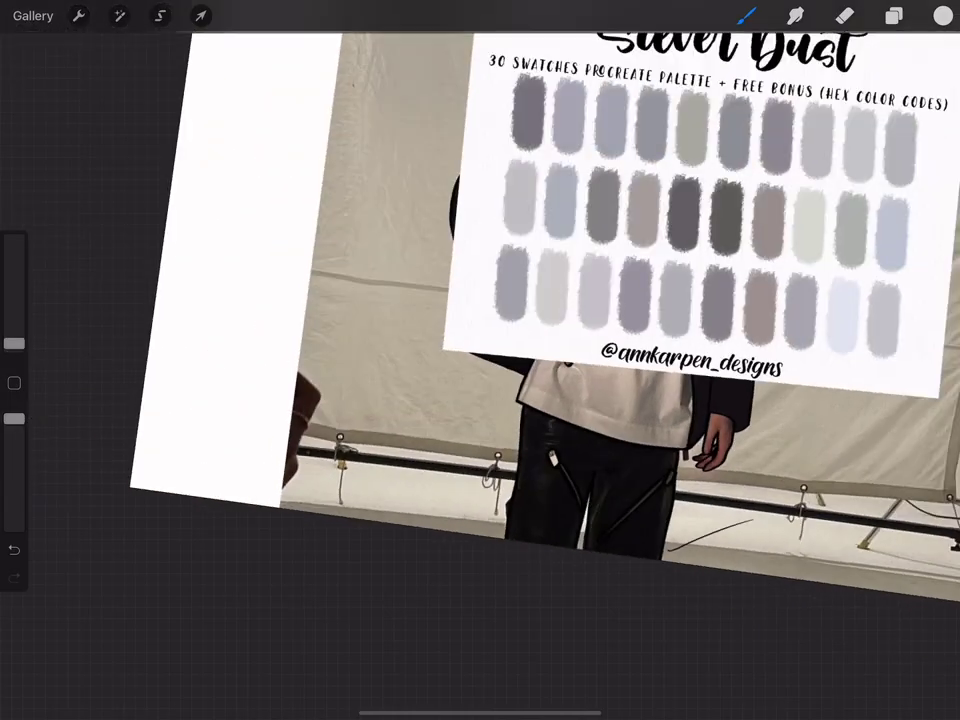
key("ctrl+z")
left_click(893, 15)
scroll(480, 360, "up", 10)
left_click(893, 15)
left_click(780, 162)
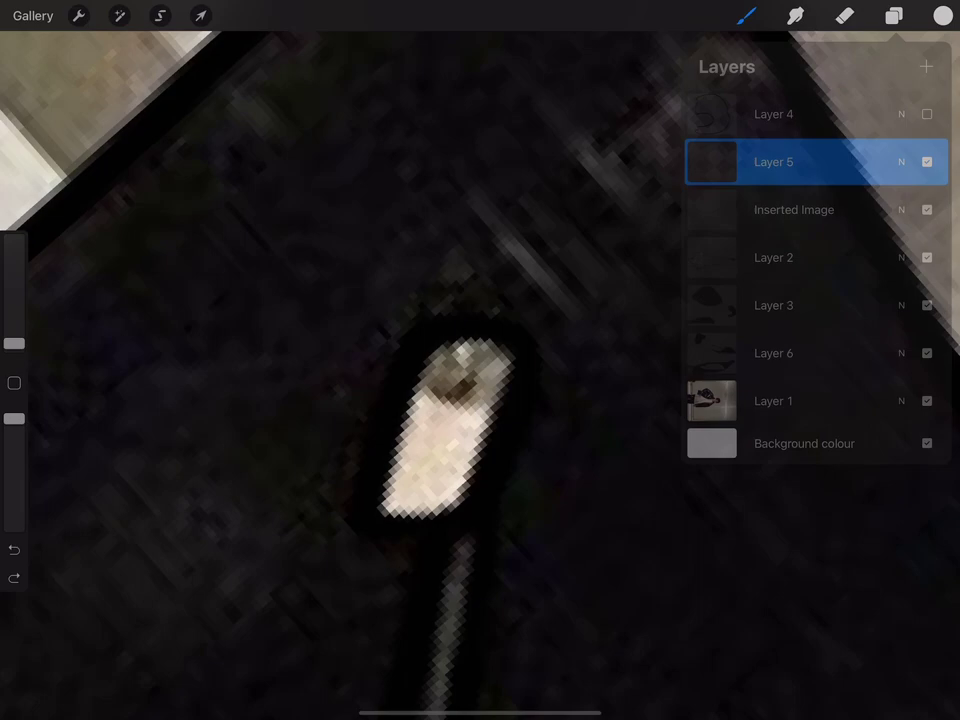
left_click(892, 15)
- Move Layer 5 below Layer 6 and hide the Layer 1 reference photo
scroll(480, 360, "down", 5)
left_click(892, 15)
left_click_drag(779, 162, 780, 353)
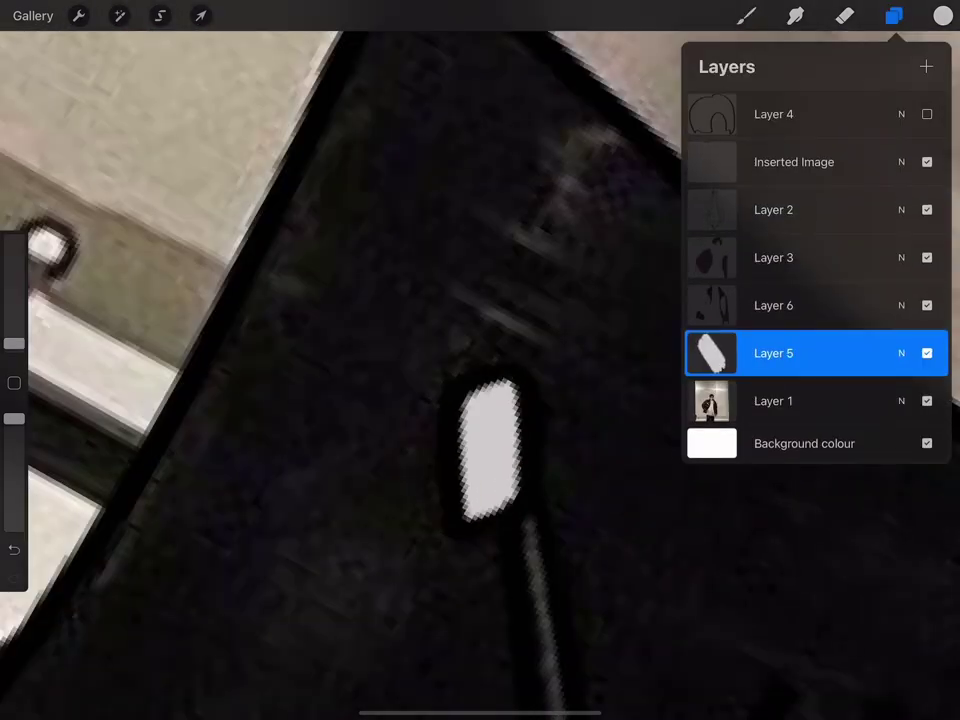
left_click(893, 15)
left_click(926, 400)
left_click(893, 15)
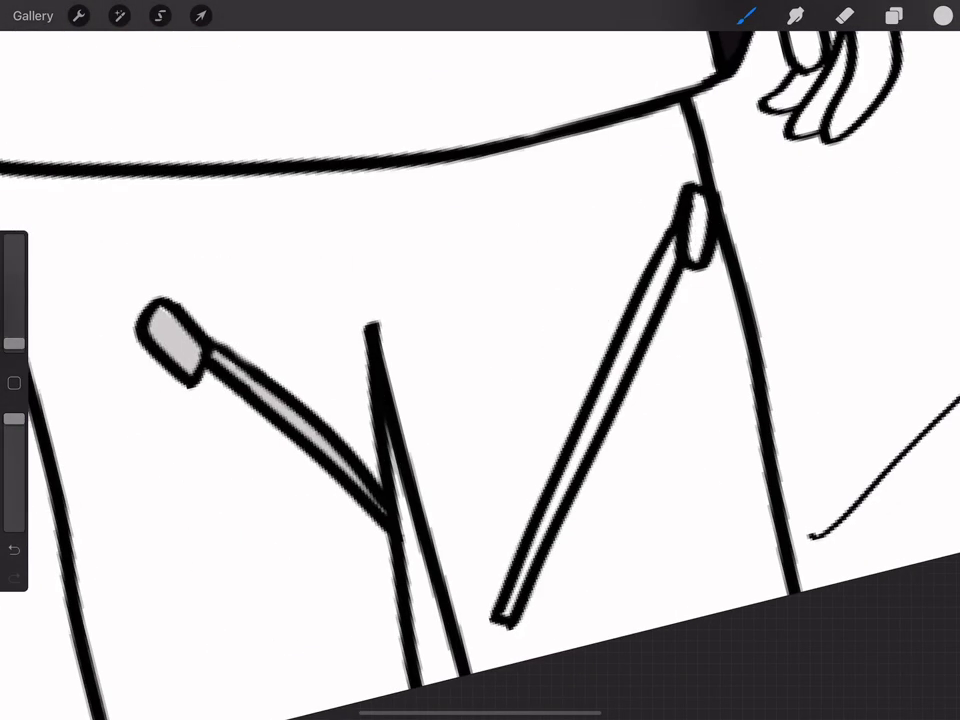
scroll(480, 360, "up", 5)
scroll(480, 360, "up", 3)
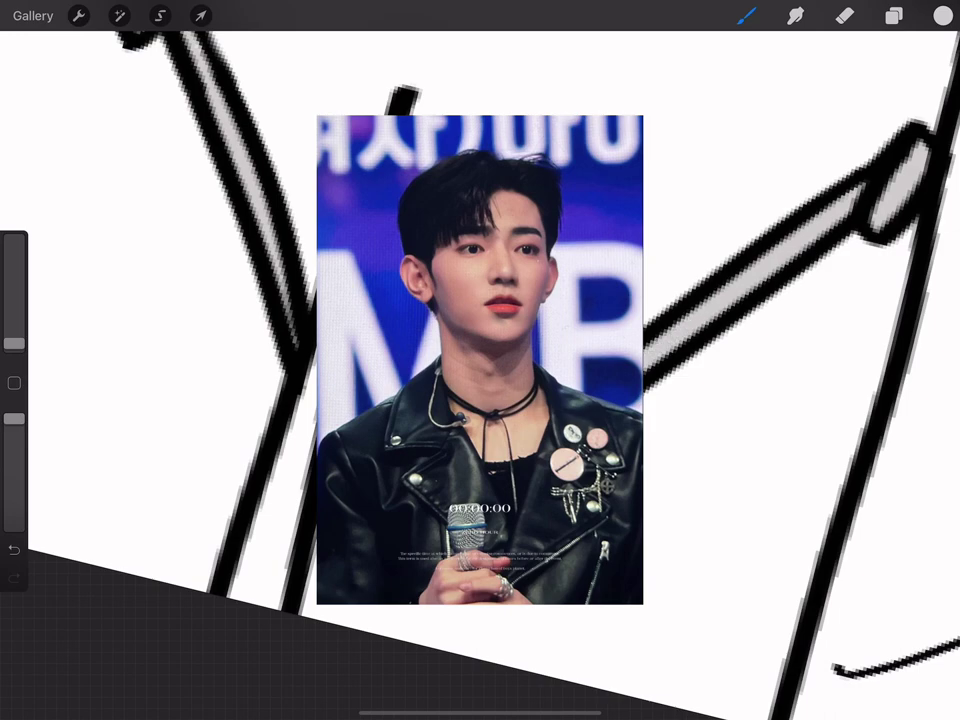
scroll(480, 360, "down", 3)
- Enlarge the brush and paint black over the trousers on the figure's left
left_click(892, 15)
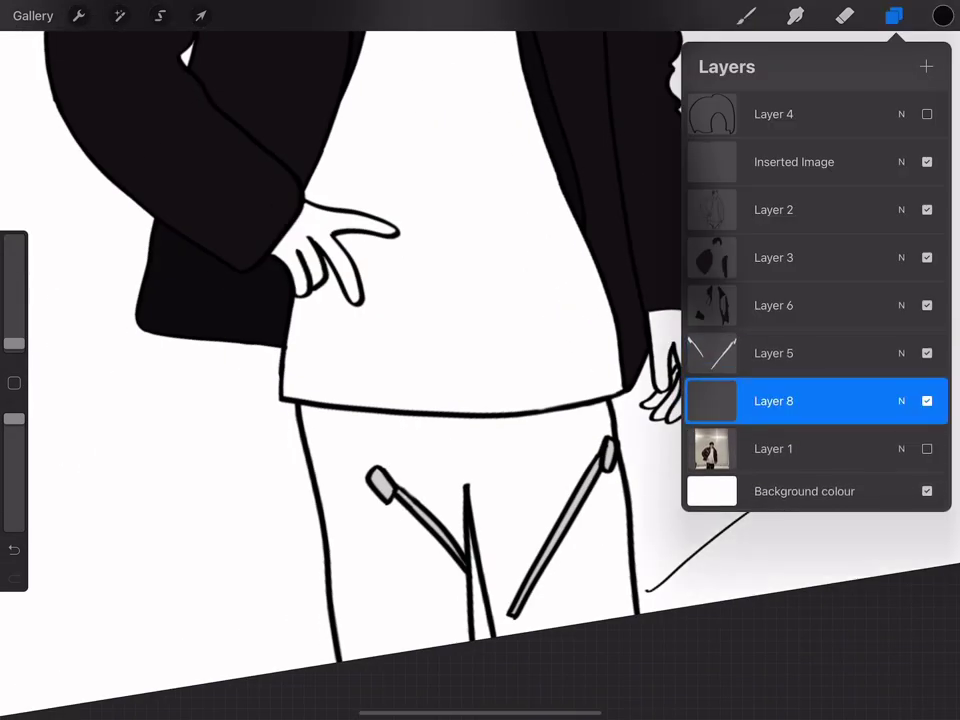
left_click(746, 15)
left_click(892, 15)
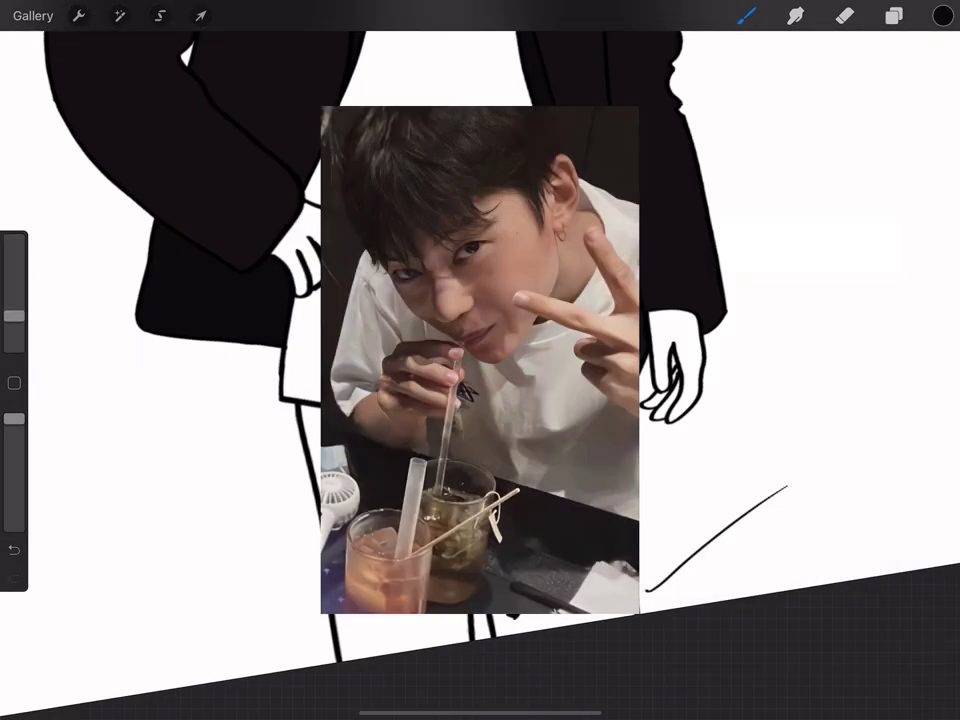
left_click_drag(14, 315, 14, 277)
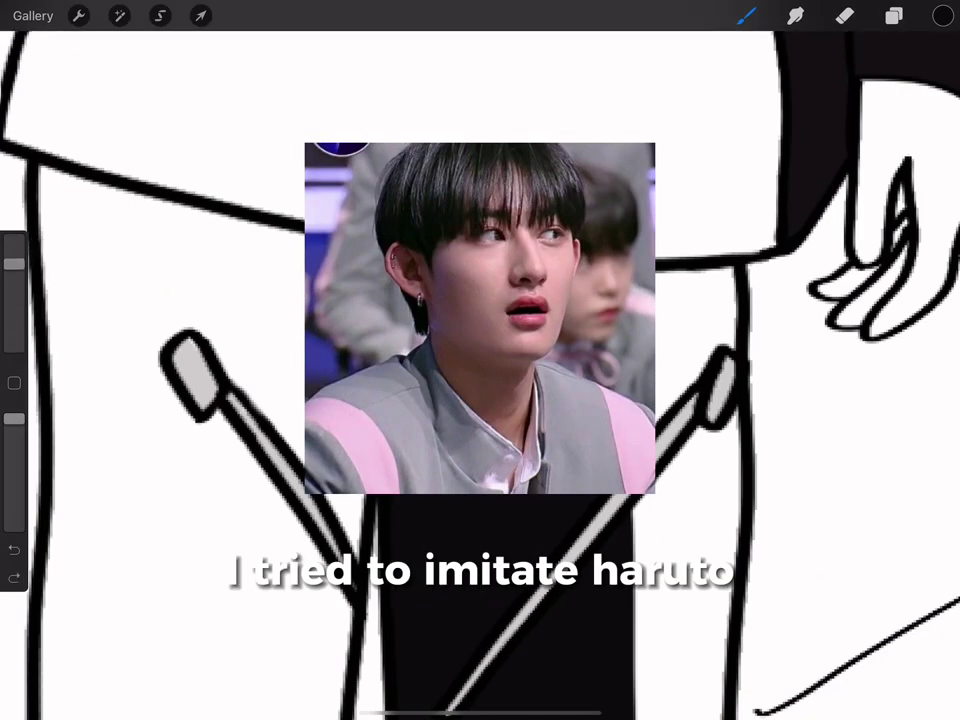
mouse_move(407, 330)
left_mouse_down()
mouse_move(150, 420)
mouse_move(200, 590)
left_mouse_up()
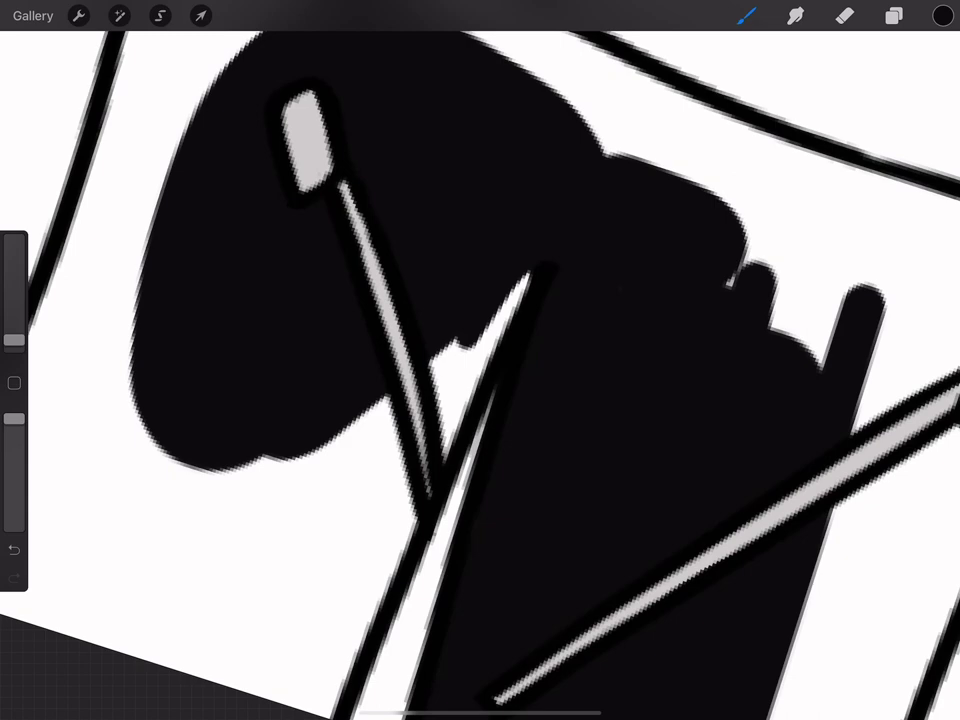
- Zoom around the black trousers and grey zip lines to inspect them, toggling eraser and brush
left_click(845, 15)
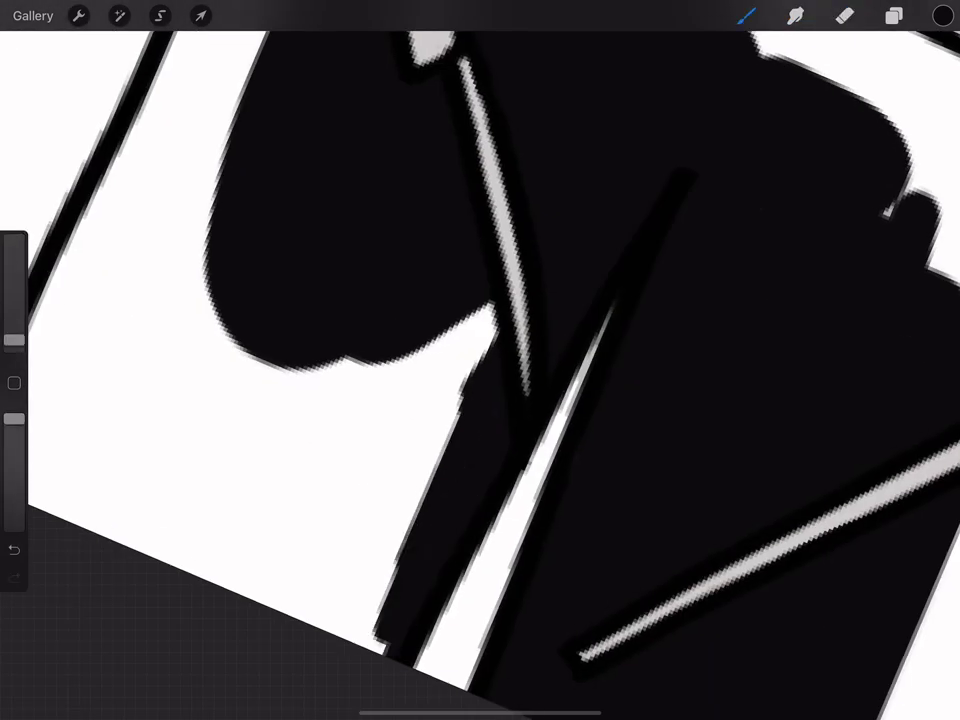
scroll(480, 360, "down", 5)
scroll(480, 360, "up", 5)
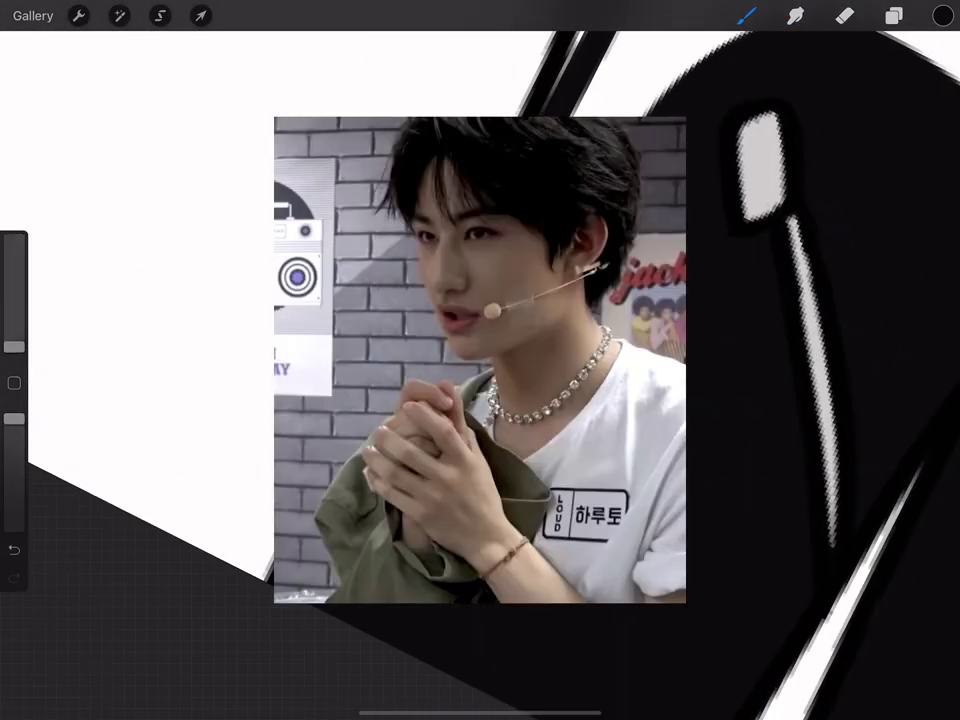
left_click(845, 15)
left_click(747, 15)
scroll(480, 359, "down", 3)
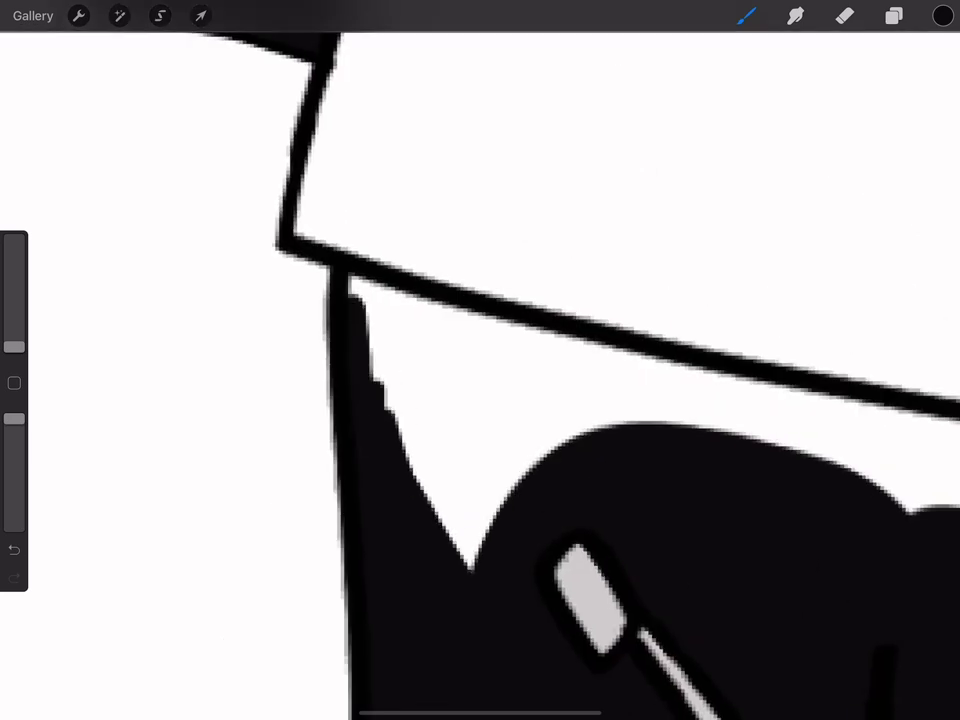
scroll(480, 360, "down", 3)
scroll(480, 360, "up", 5)
scroll(480, 360, "up", 2)
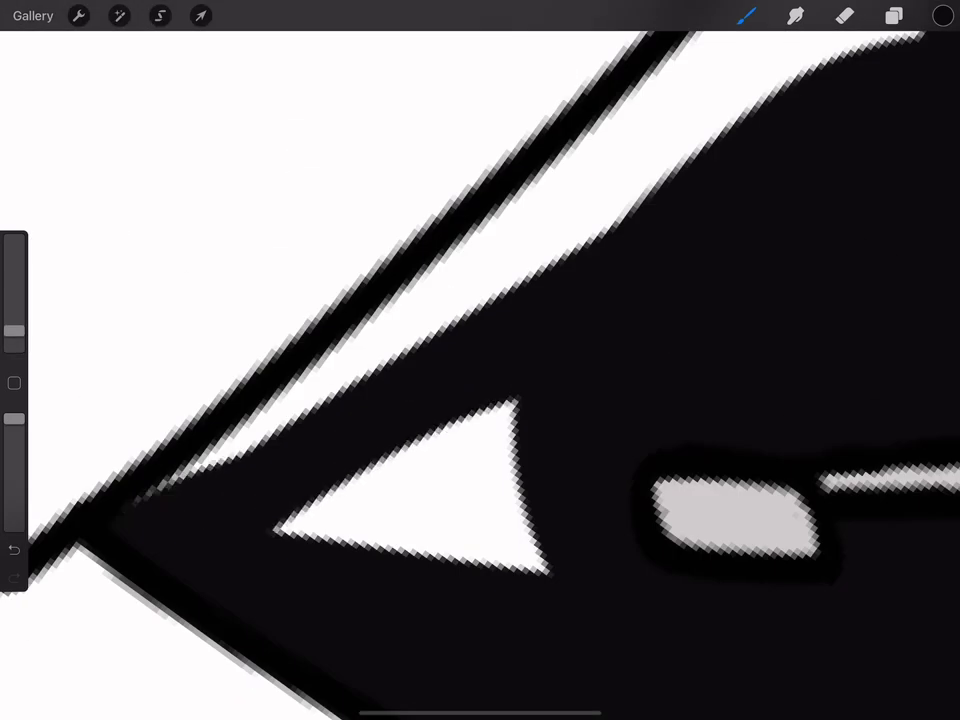
scroll(480, 360, "down", 3)
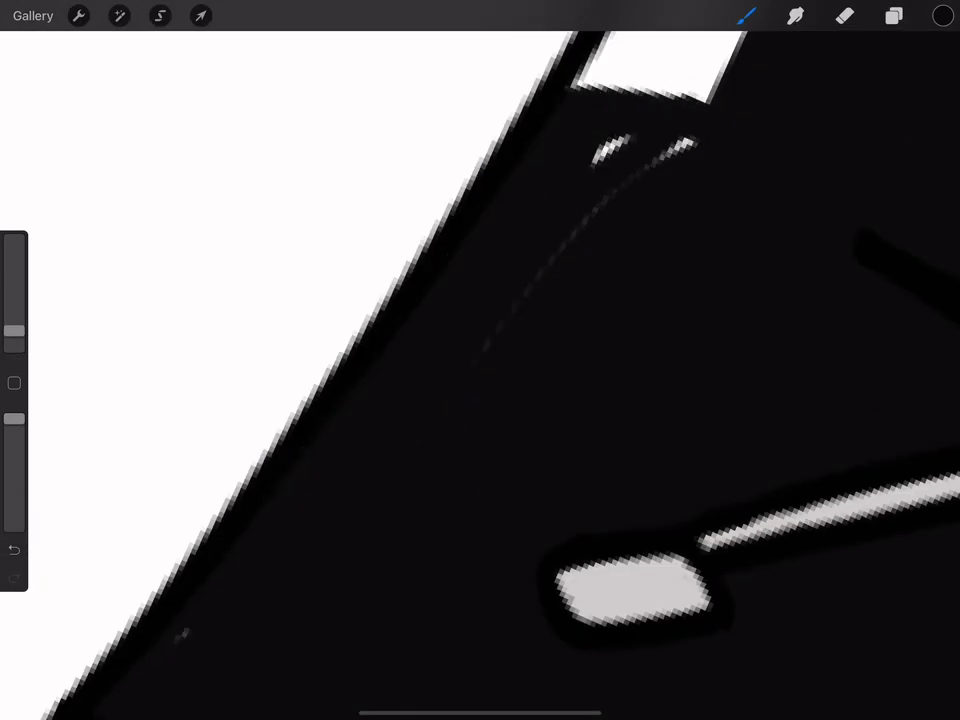
scroll(480, 359, "up", 3)
scroll(480, 360, "down", 3)
scroll(480, 360, "up", 3)
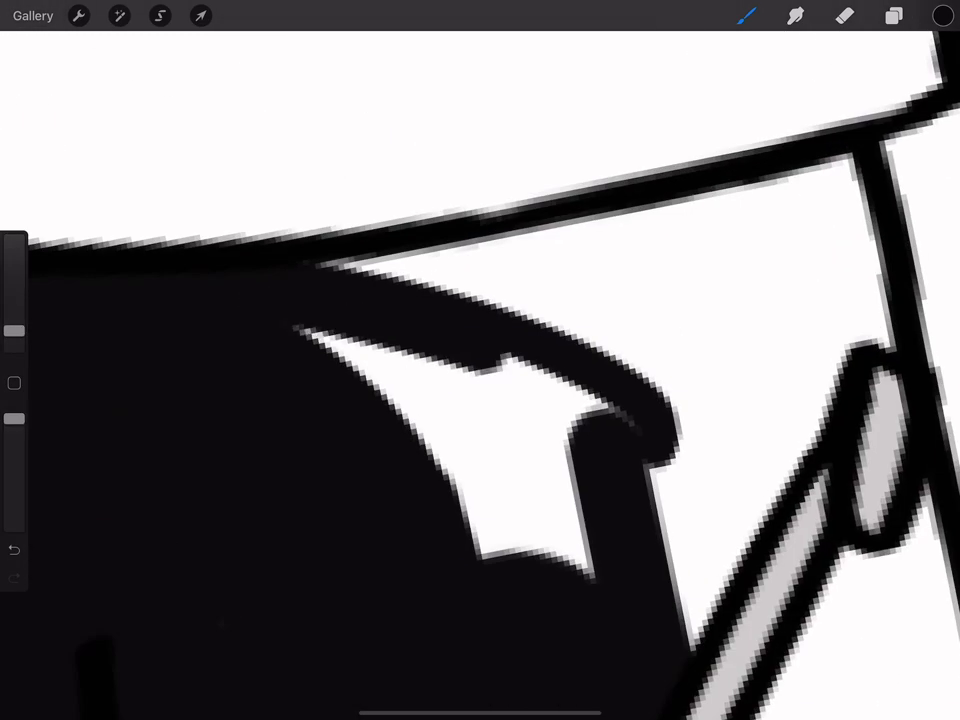
scroll(480, 360, "down", 3)
scroll(480, 360, "up", 3)
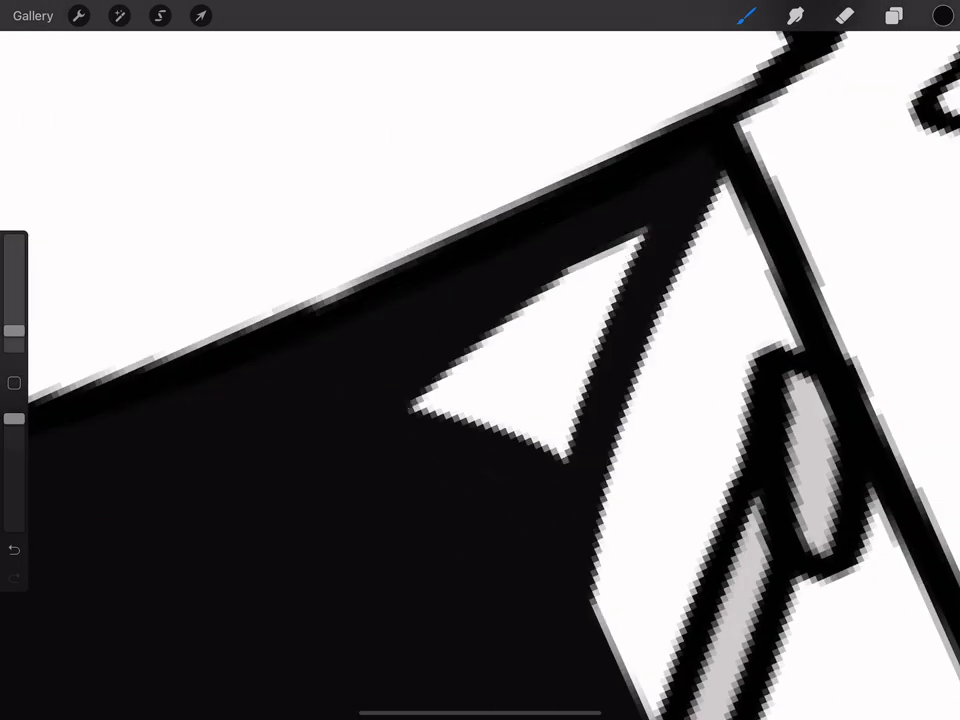
scroll(480, 360, "down", 2)
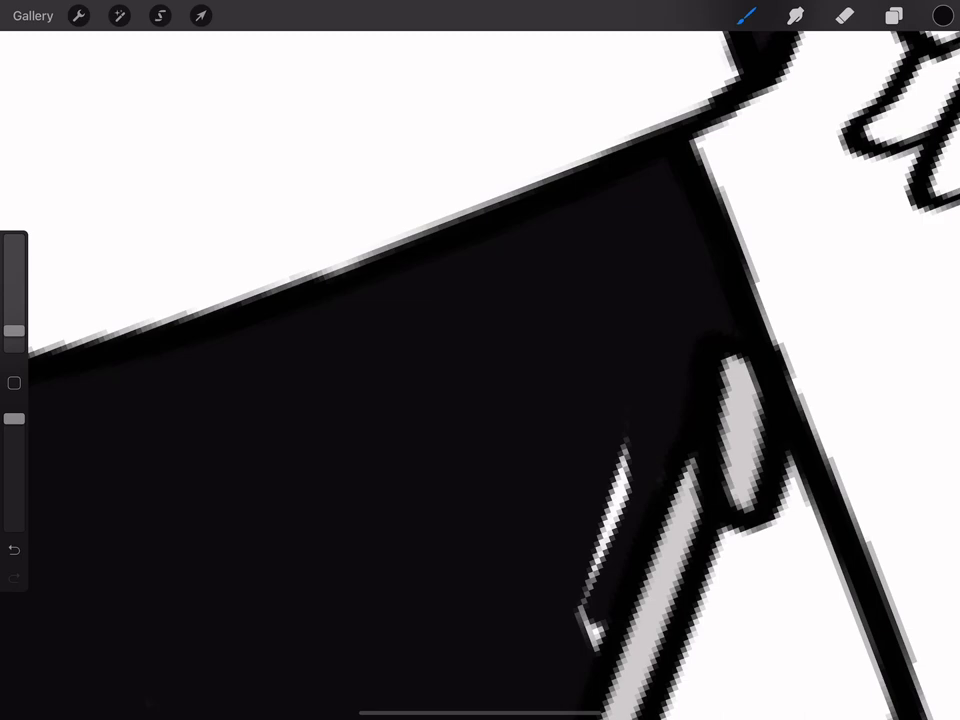
scroll(480, 360, "down", 2)
scroll(479, 360, "up", 3)
scroll(480, 360, "down", 2)
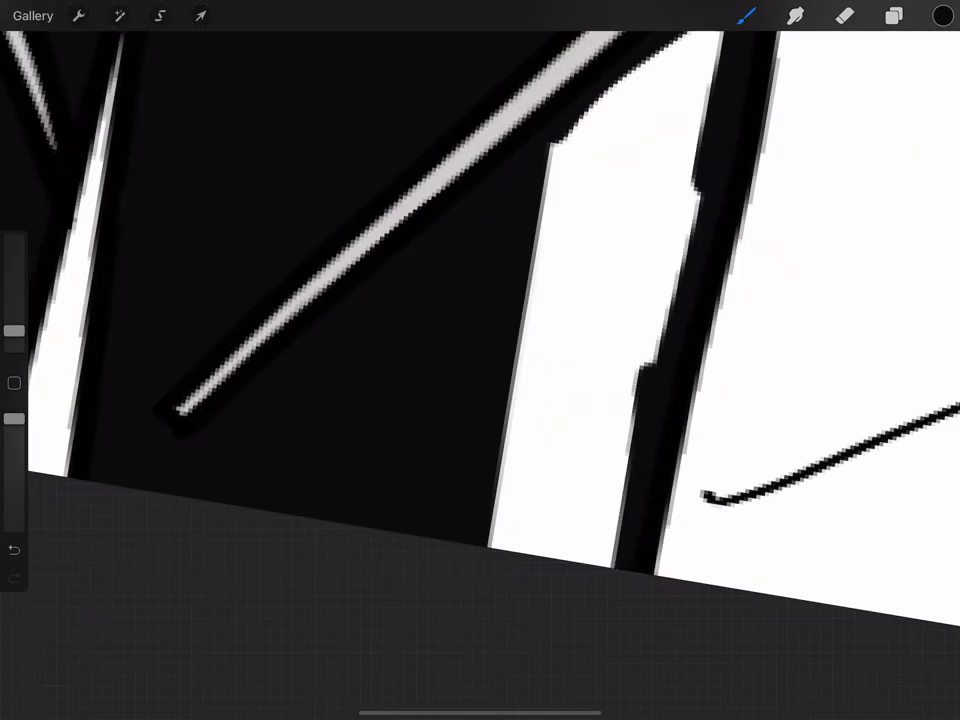
scroll(480, 360, "up", 1)
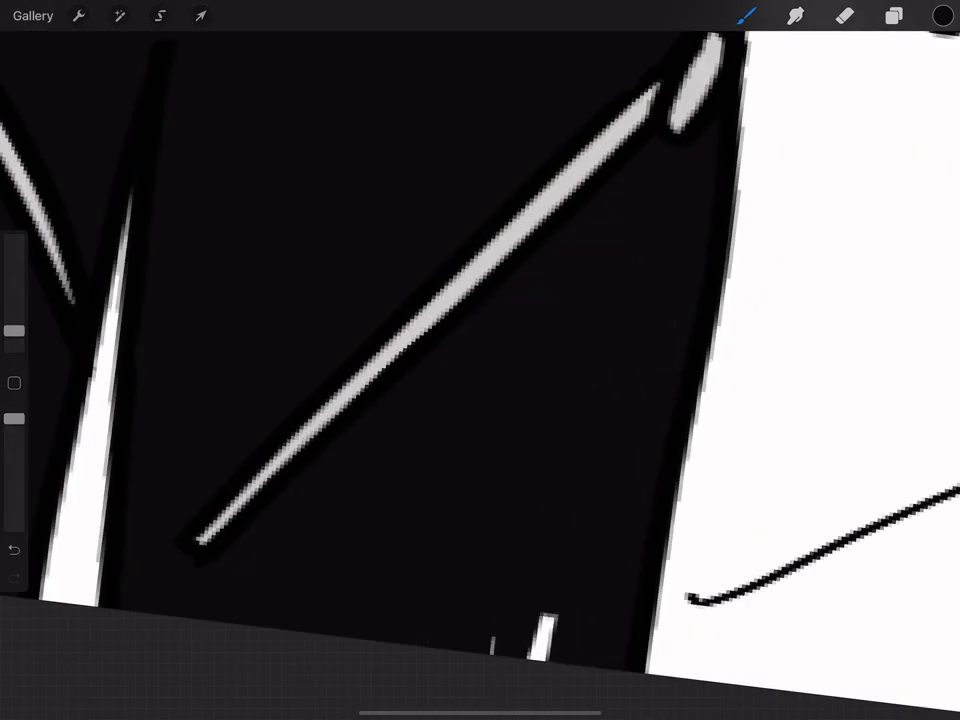
scroll(479, 359, "down", 3)
left_click(843, 15)
- Delete the Inserted Image layer and make Layer 2 the active layer
left_click(893, 15)
left_click(773, 305)
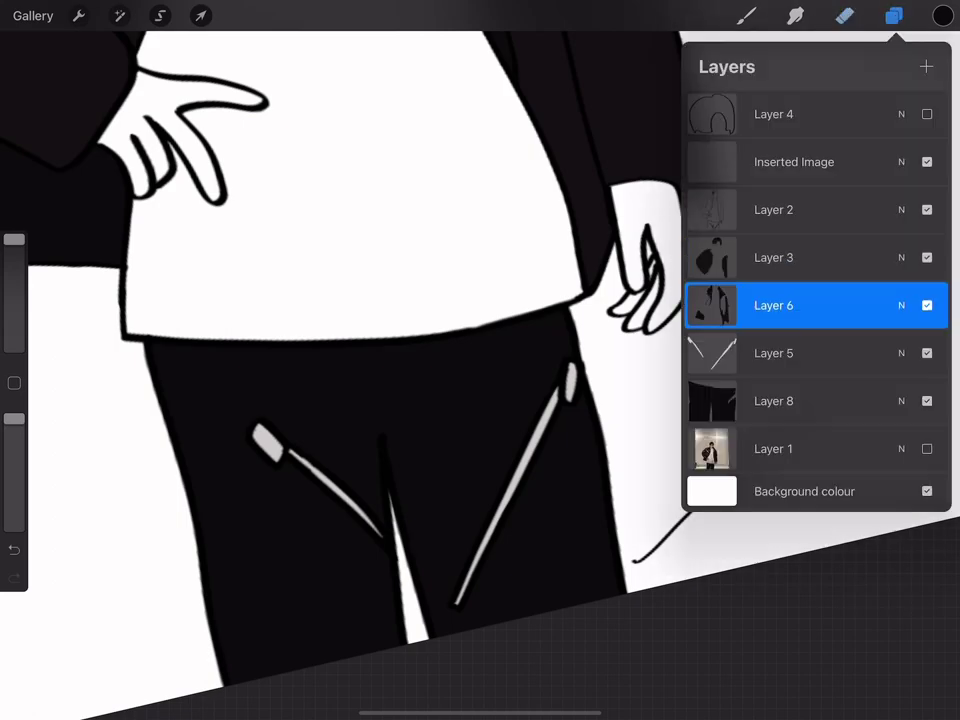
left_click(773, 449)
left_click_drag(799, 162, 720, 162)
left_click(914, 162)
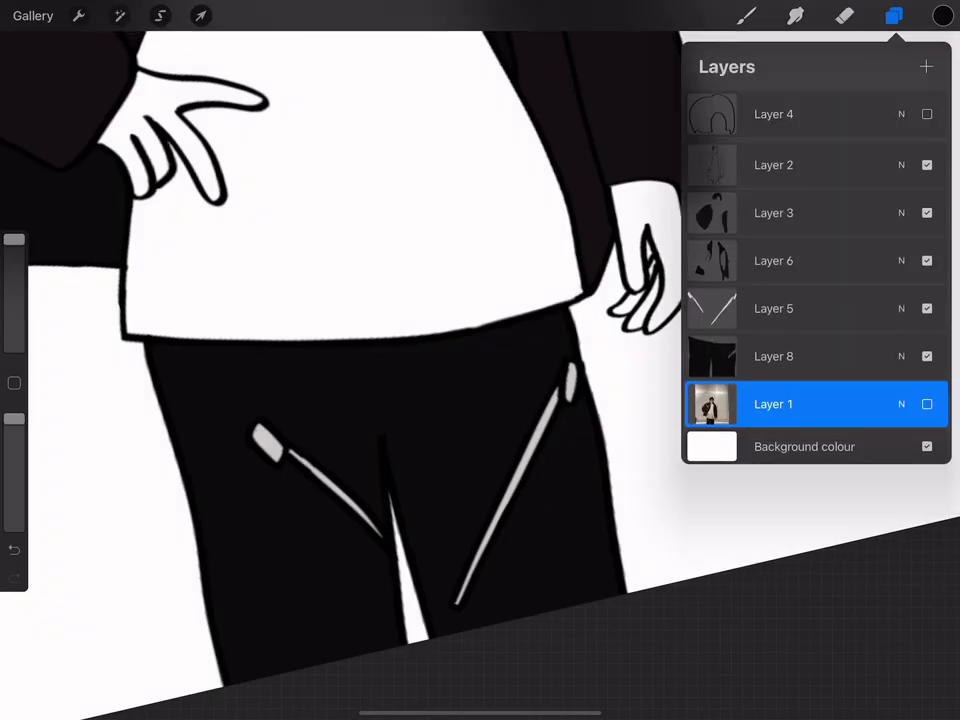
scroll(480, 360, "up", 1)
left_click(894, 15)
scroll(480, 360, "down", 3)
left_click(893, 14)
left_click(773, 162)
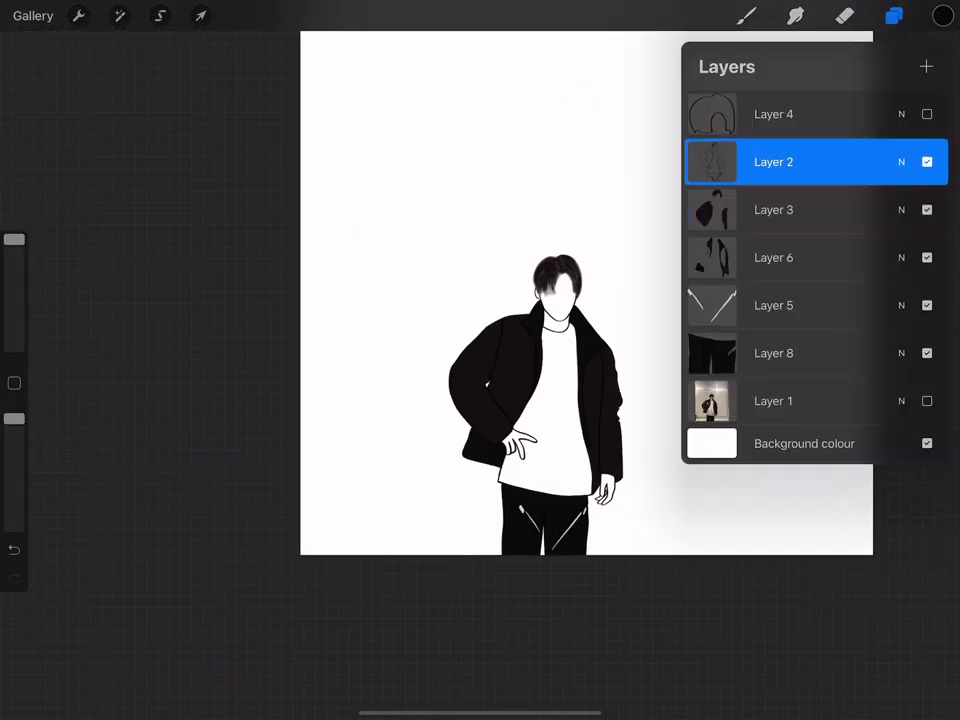
left_click(843, 15)
- Drop the plain MONCLER wordmark from a 'moncler logo png' web search onto the canvas
left_click_drag(319, 668, 809, 360)
left_click_drag(760, 697, 900, 697)
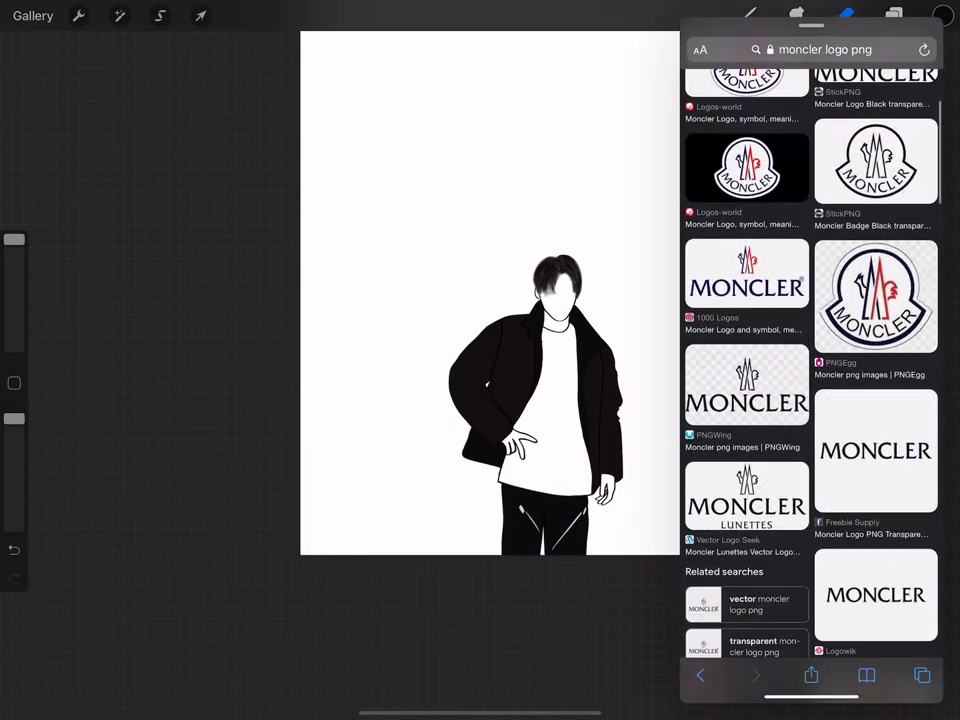
left_click(747, 495)
left_click(875, 450)
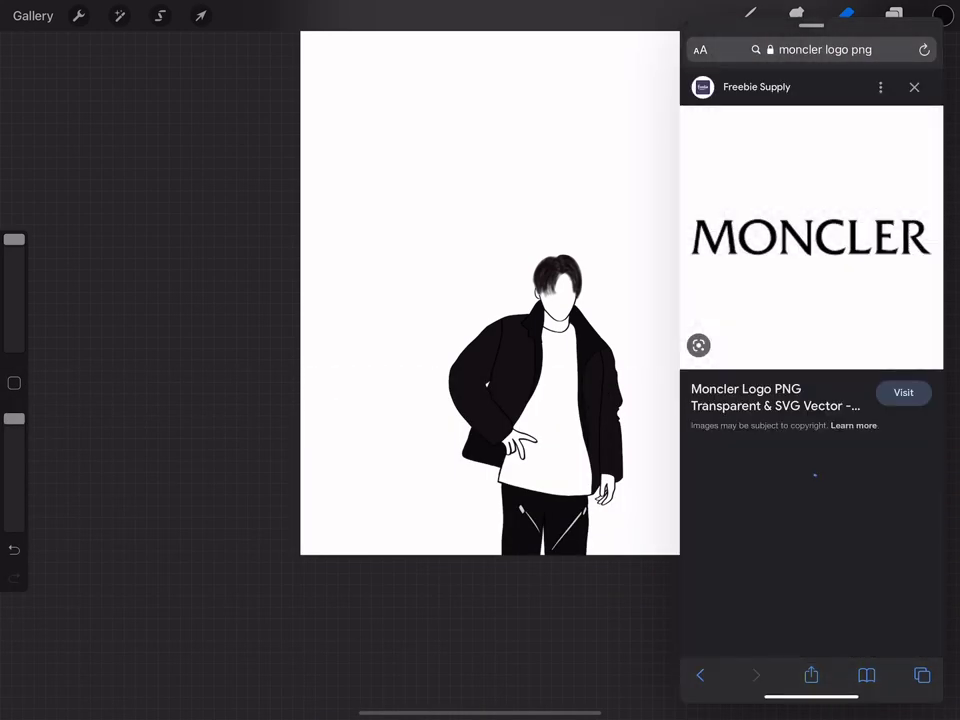
left_click_drag(810, 237, 520, 380)
left_click(866, 674)
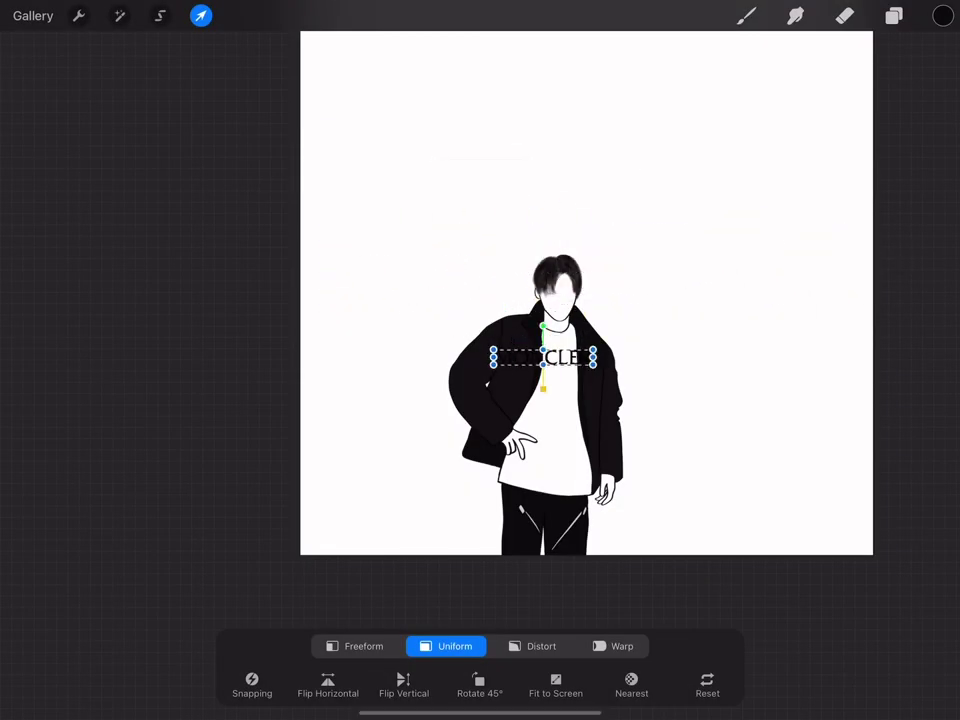
- Move the MONCLER wordmark higher so it sits level across the tee's chest
scroll(560, 360, "up", 3)
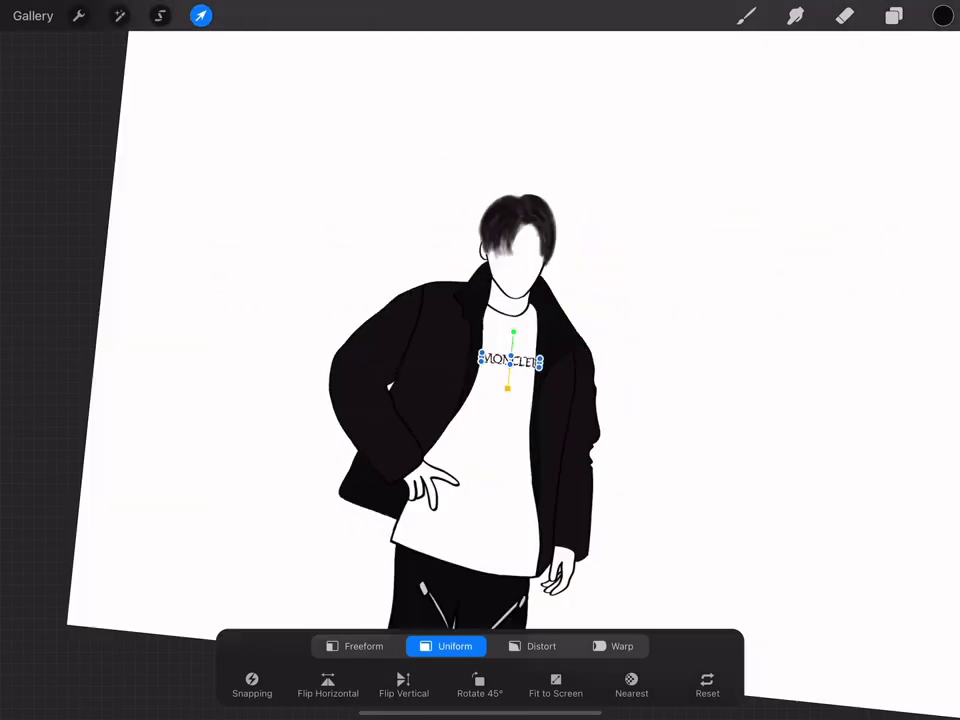
scroll(561, 360, "up", 5)
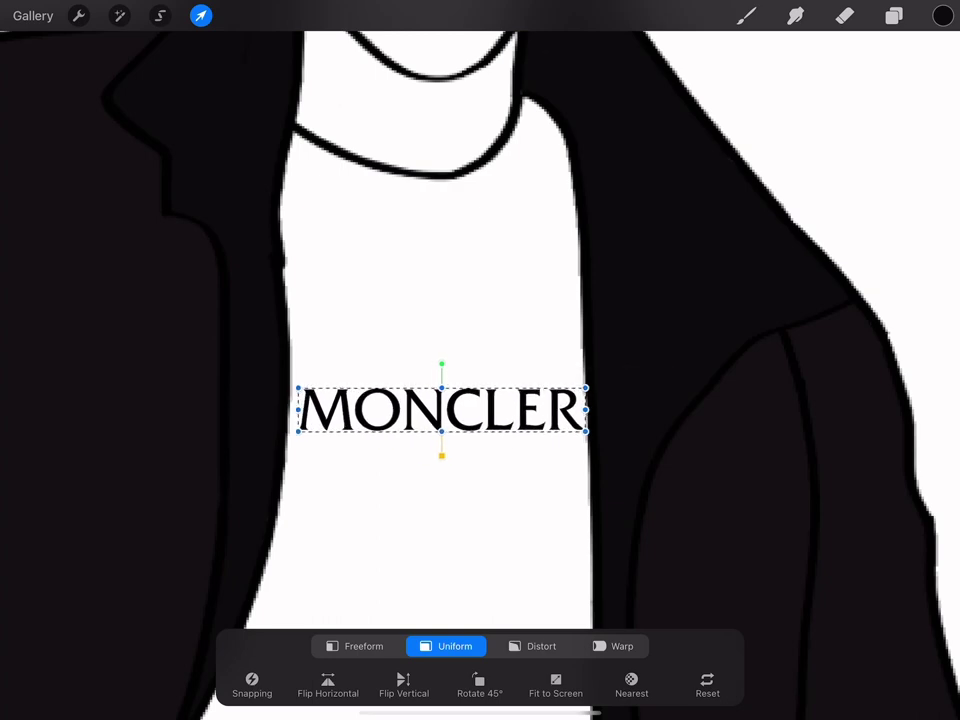
left_click_drag(441, 410, 437, 345)
left_click(845, 15)
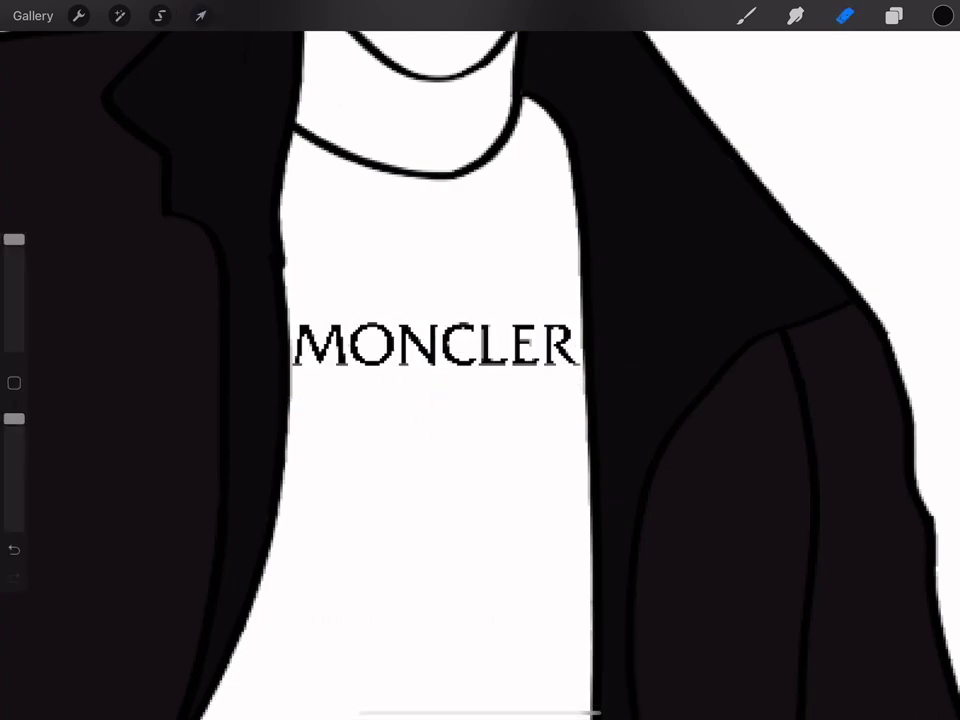
- Add a new layer and move it lower in the layer stack
scroll(480, 360, "down", 5)
scroll(480, 360, "down", 3)
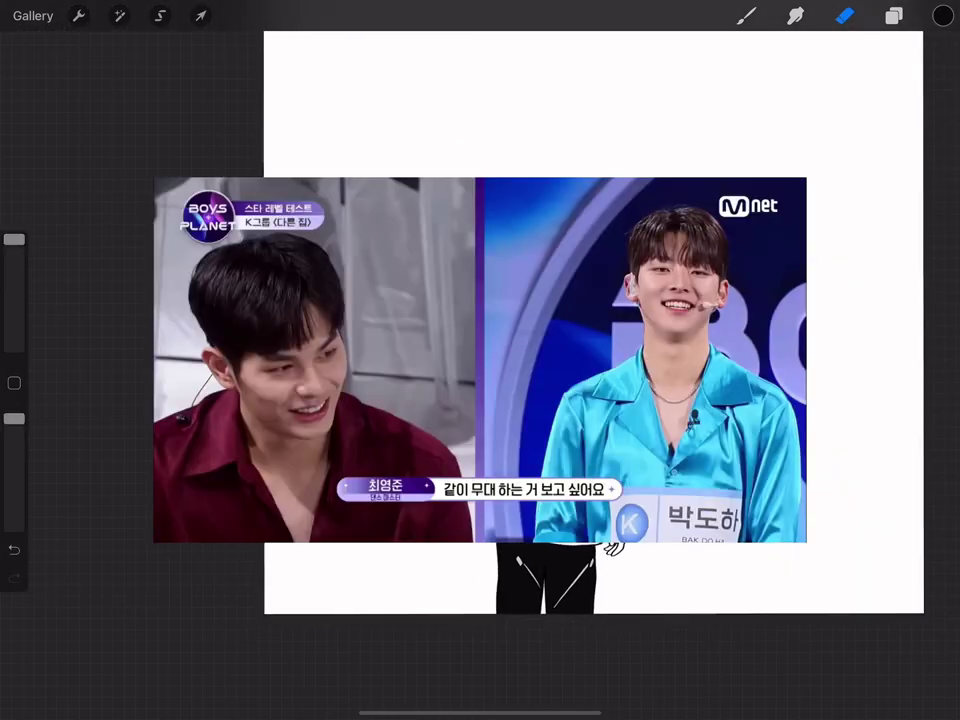
left_click(894, 15)
left_click(926, 66)
mouse_move(799, 161)
left_mouse_down()
mouse_move(779, 373)
mouse_move(790, 327)
mouse_move(784, 353)
left_mouse_up()
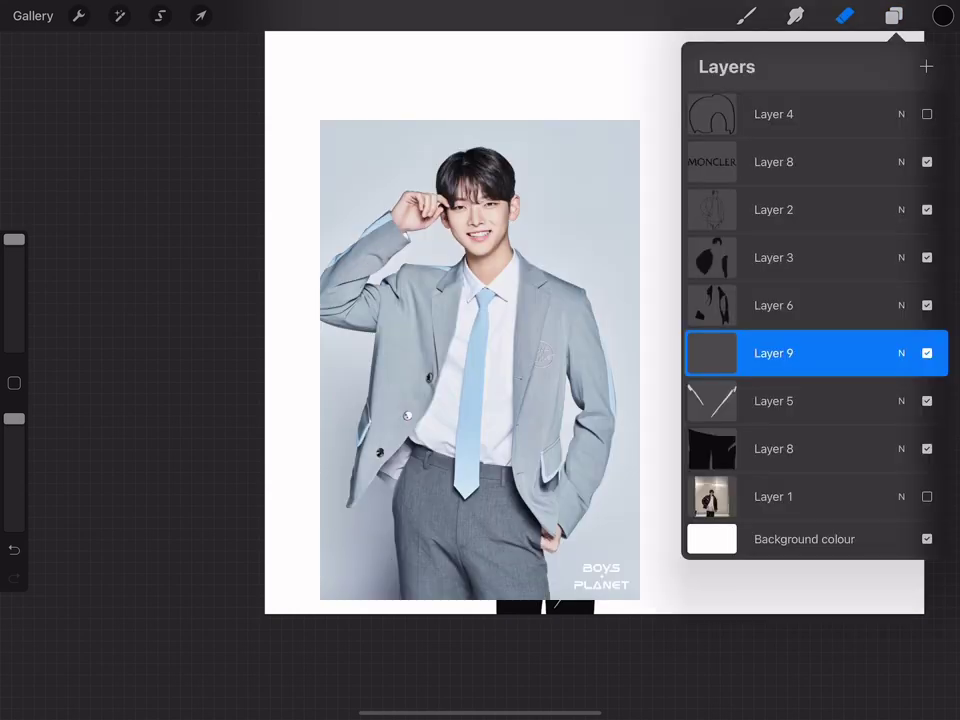
- Show the reference photo layer and bring in a skin-tone palette image from Safari
left_click(927, 495)
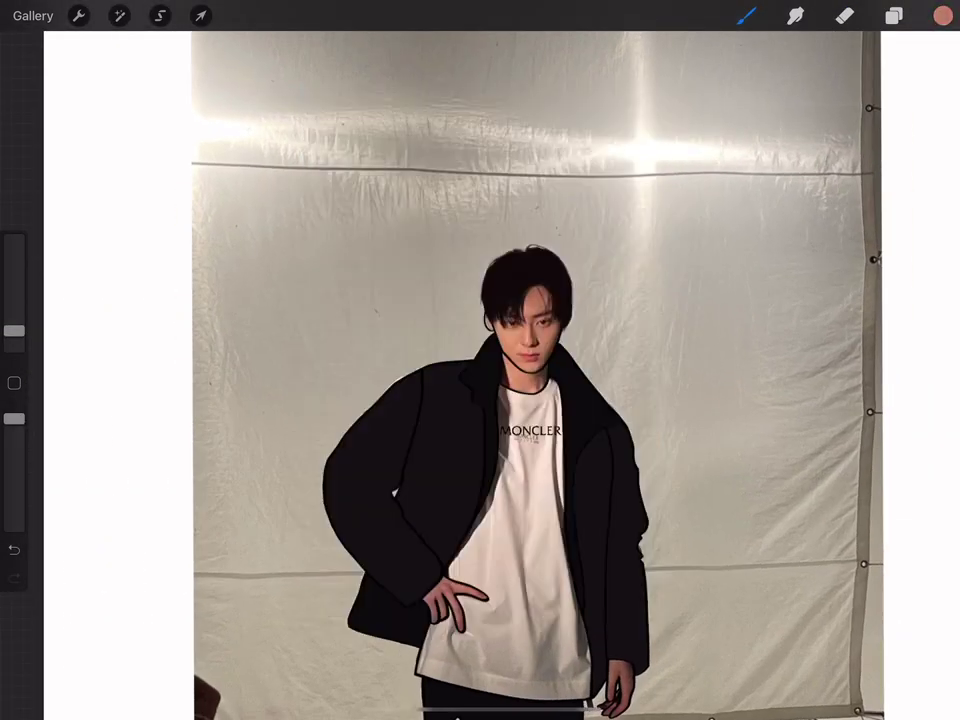
left_click_drag(480, 714, 480, 600)
left_click_drag(317, 669, 810, 300)
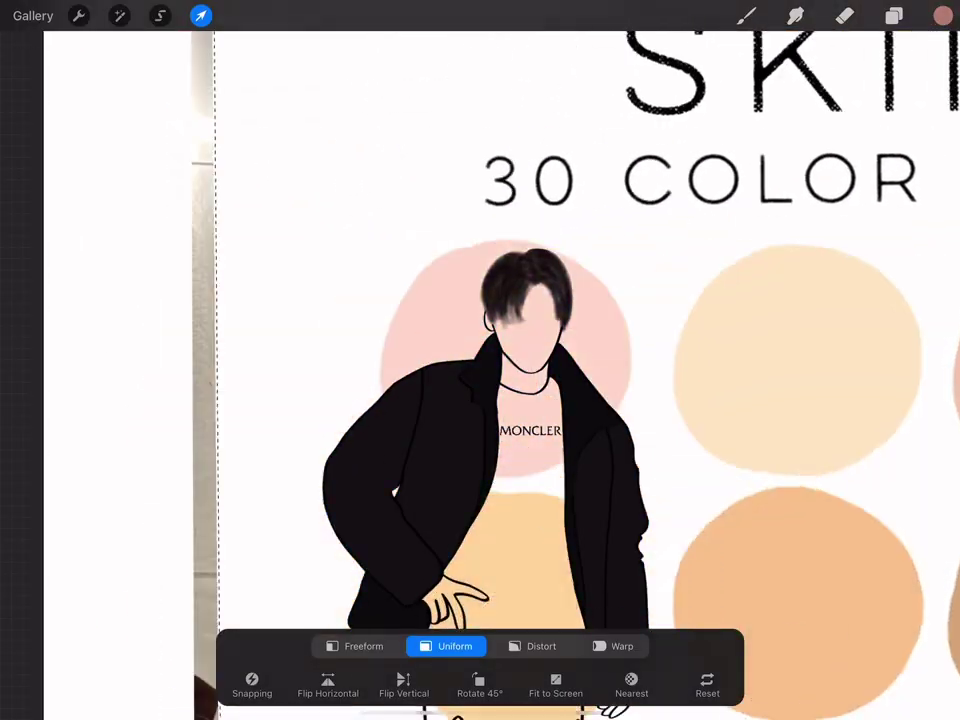
- Slide, resize and level the 30-colour palette image behind the figure
left_click_drag(649, 399, 350, 380)
left_click_drag(700, 400, 100, 360)
mouse_move(500, 450)
left_mouse_down()
mouse_move(450, 200)
mouse_move(549, 250)
left_mouse_up()
mouse_move(700, 300)
left_mouse_down()
mouse_move(599, 250)
mouse_move(800, 350)
mouse_move(849, 300)
left_mouse_up()
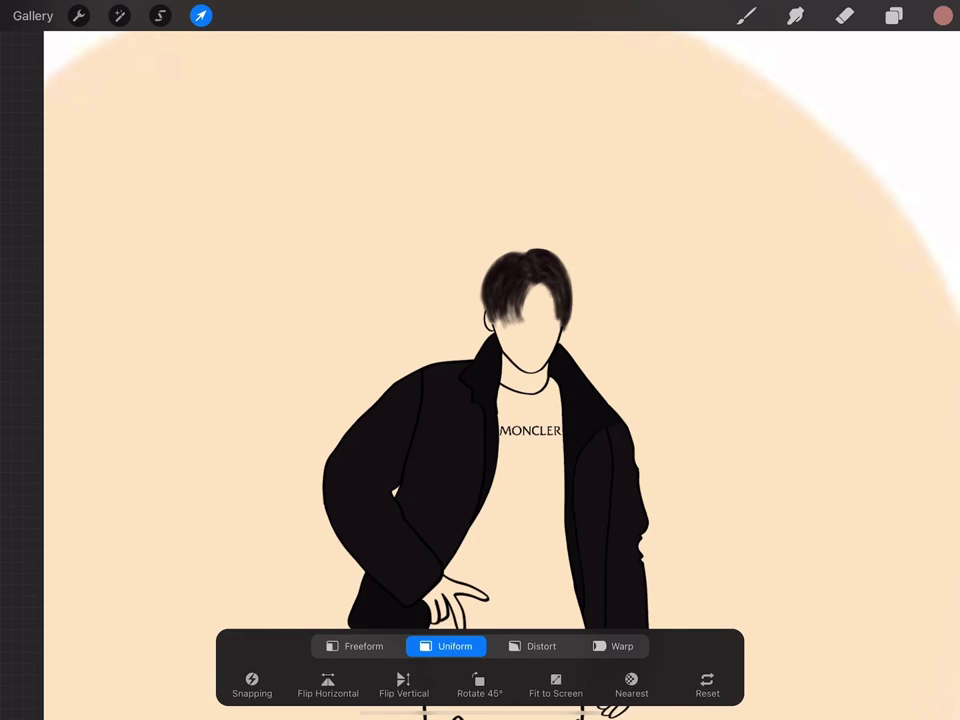
left_click_drag(699, 399, 750, 350)
mouse_move(650, 400)
left_mouse_down()
mouse_move(678, 521)
mouse_move(571, 523)
mouse_move(449, 478)
mouse_move(620, 509)
left_mouse_up()
left_click(200, 15)
- Hide the palette layer and paint wide skin-tone strokes down the face
left_click(894, 15)
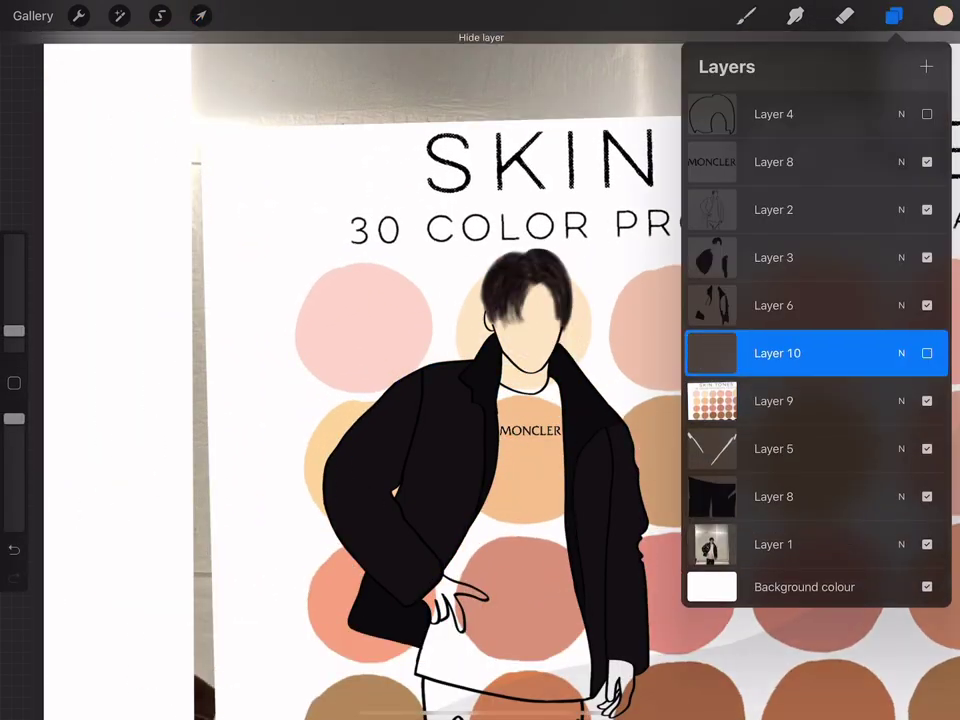
left_click(926, 400)
left_click(745, 15)
scroll(480, 360, "up", 5)
left_click_drag(467, 180, 457, 480)
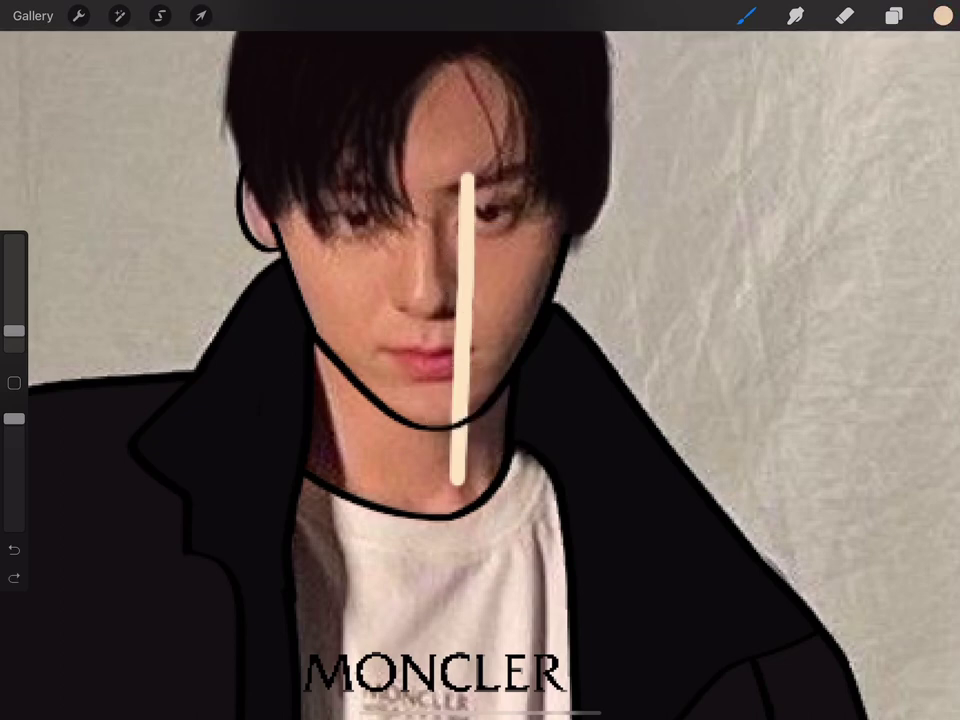
left_click_drag(14, 330, 14, 322)
left_click_drag(467, 80, 449, 450)
- Hide the reference photo, fill the face gap and left cheek, undoing the last stroke
left_click(894, 15)
left_click(924, 544)
left_click(893, 15)
scroll(480, 360, "up", 3)
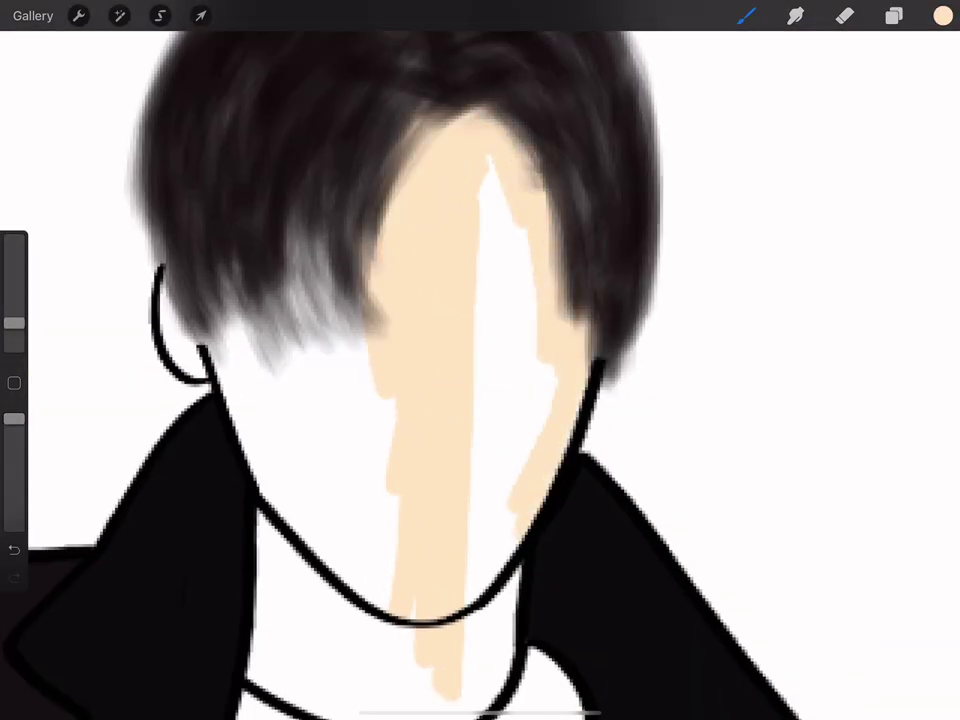
left_click_drag(490, 165, 514, 540)
left_click_drag(14, 321, 14, 278)
left_click_drag(300, 380, 340, 580)
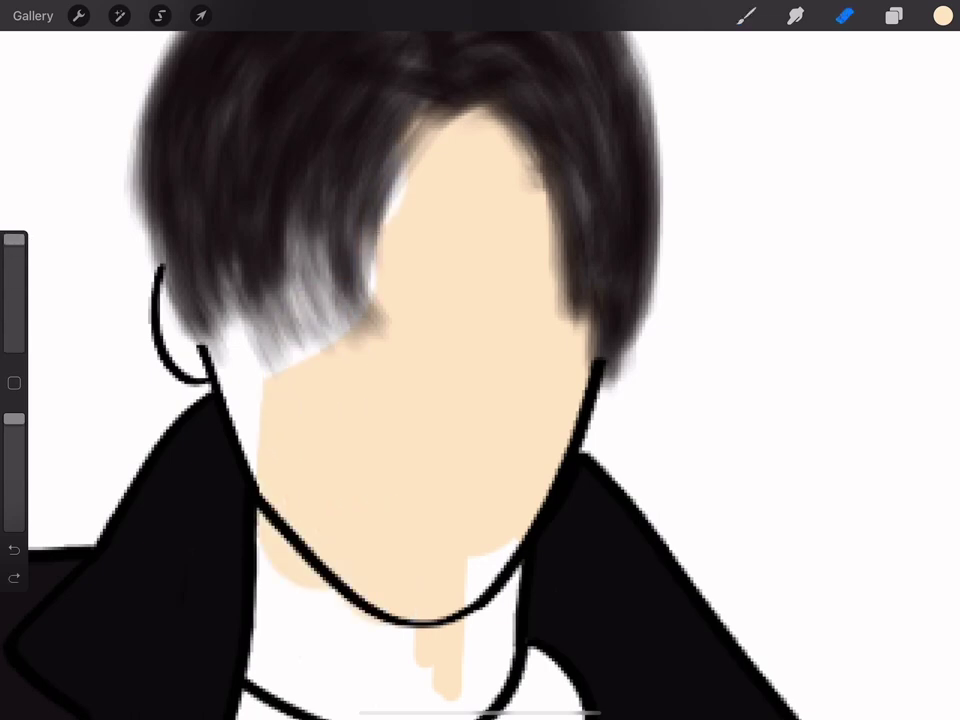
scroll(295, 279, "up", 5)
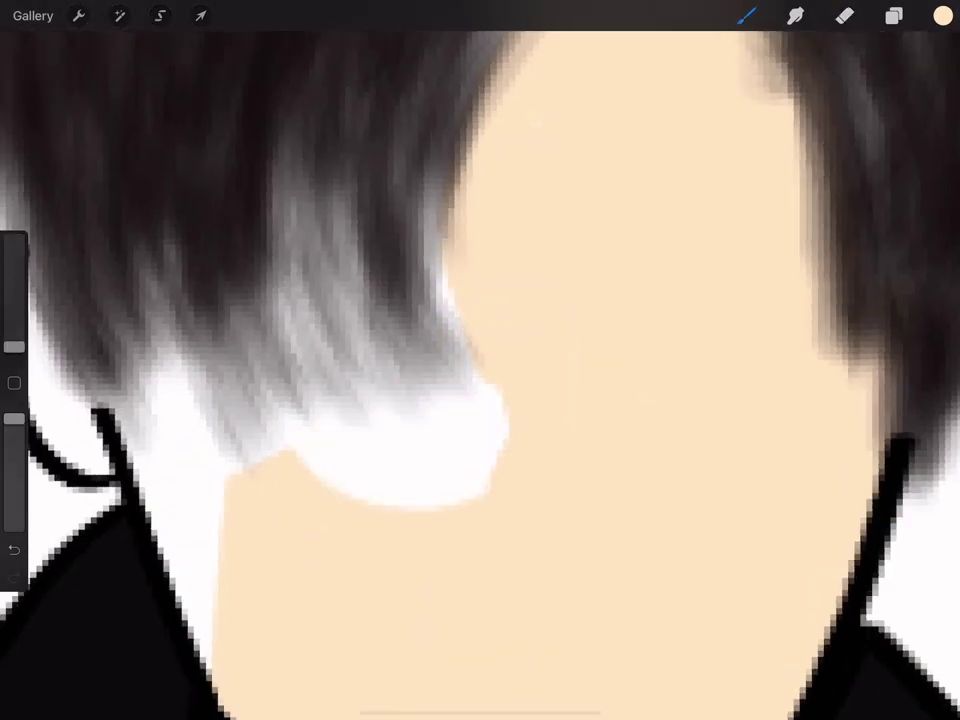
scroll(479, 360, "down", 3)
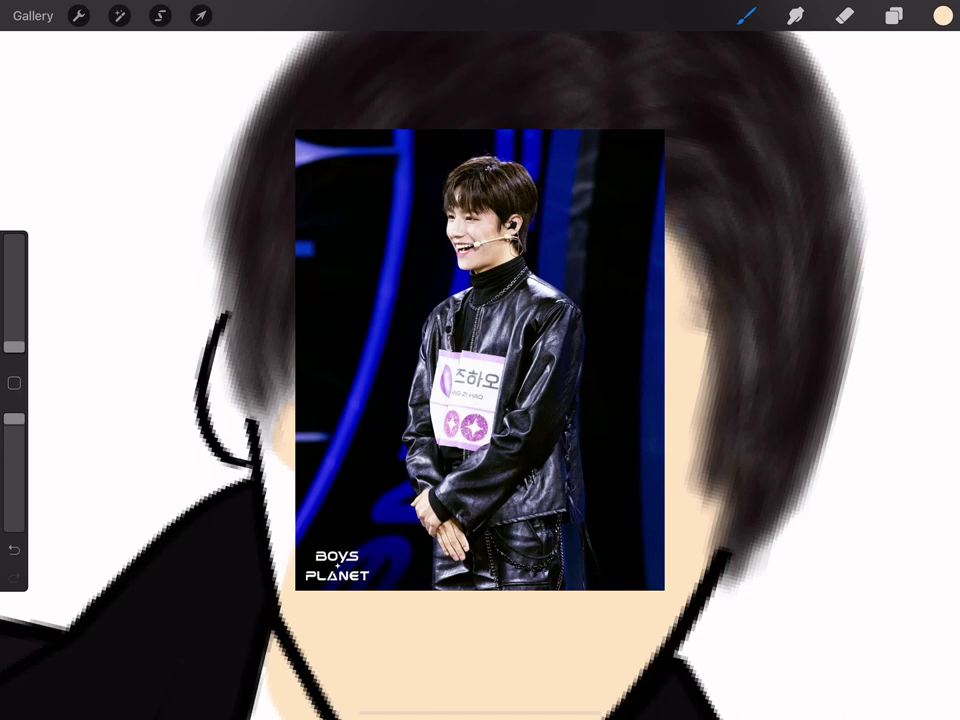
key("ctrl+z")
- Paint skin colour along the lower finger
scroll(480, 360, "up", 3)
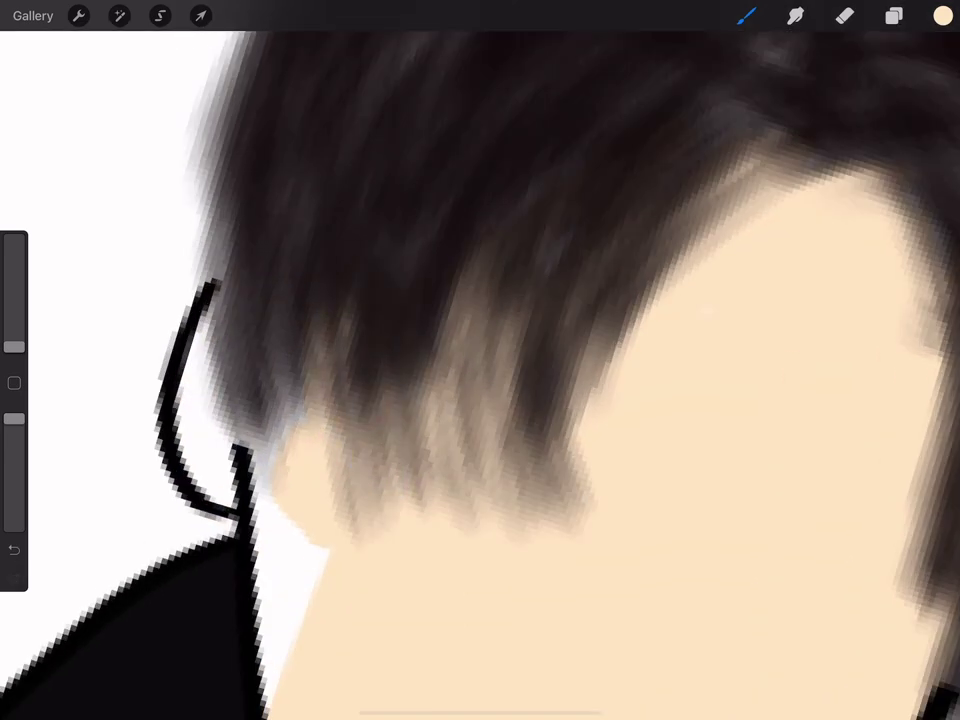
scroll(480, 360, "down", 3)
scroll(480, 360, "down", 3)
scroll(480, 360, "up", 5)
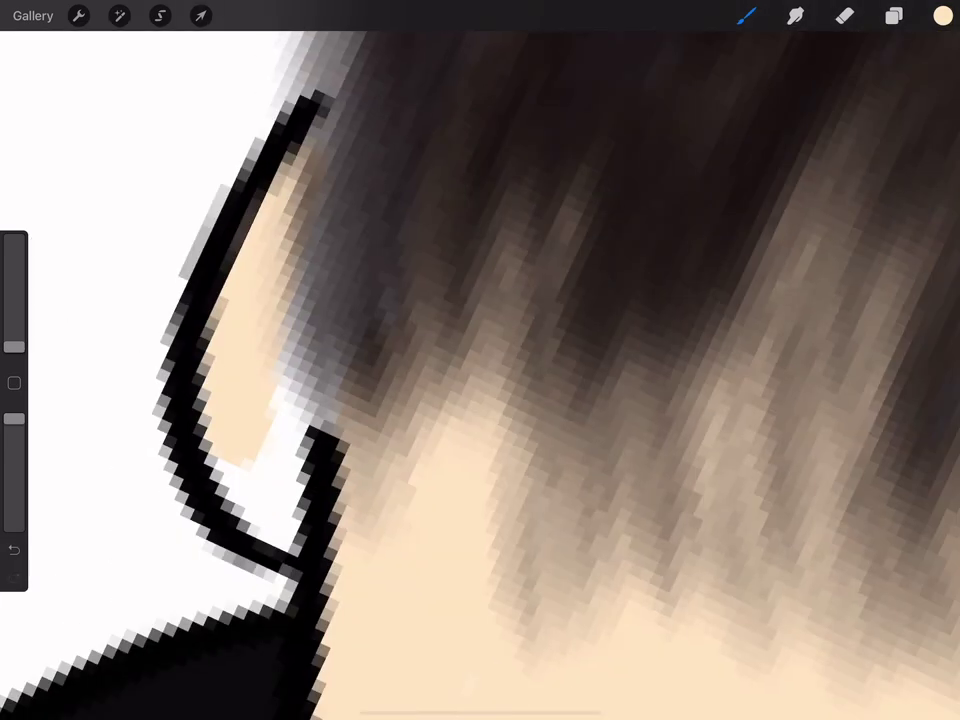
scroll(480, 360, "down", 5)
scroll(480, 360, "up", 3)
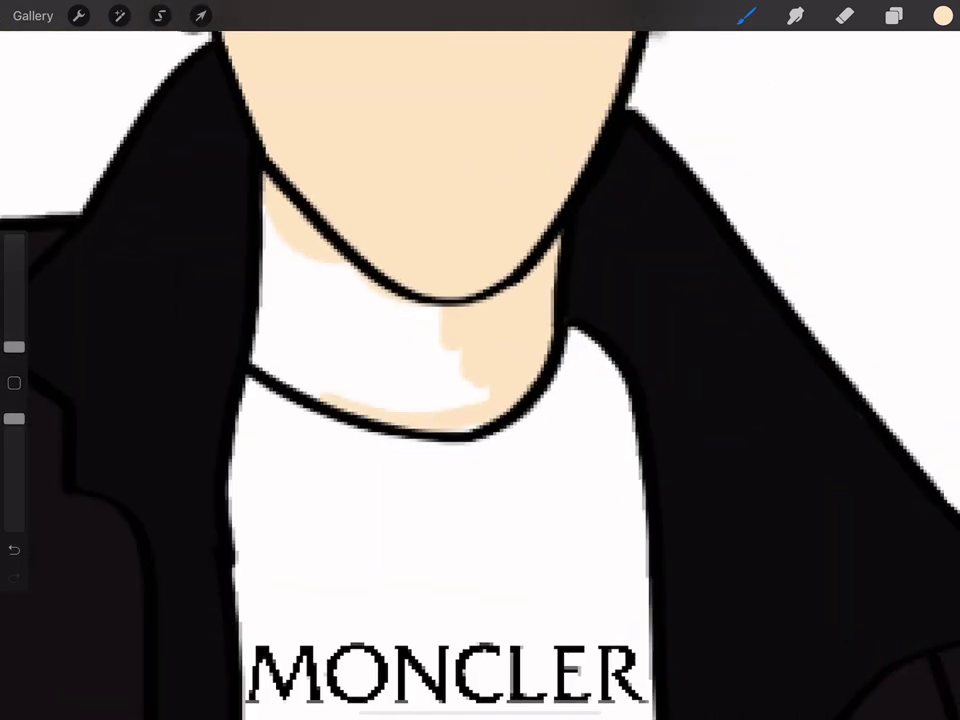
scroll(480, 360, "up", 3)
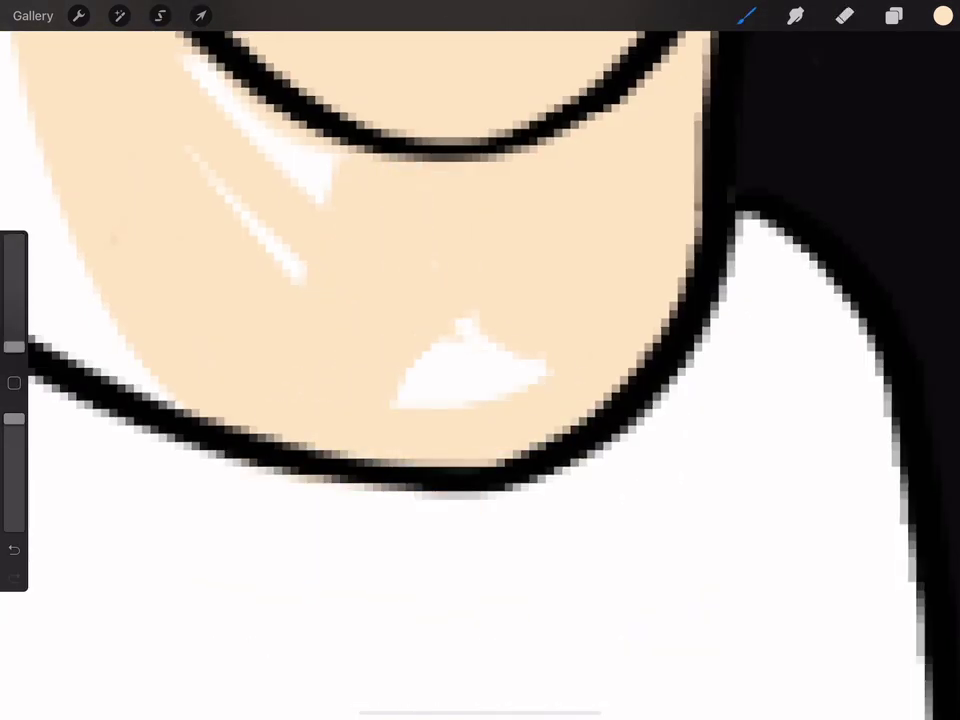
scroll(480, 360, "down", 3)
scroll(480, 360, "up", 3)
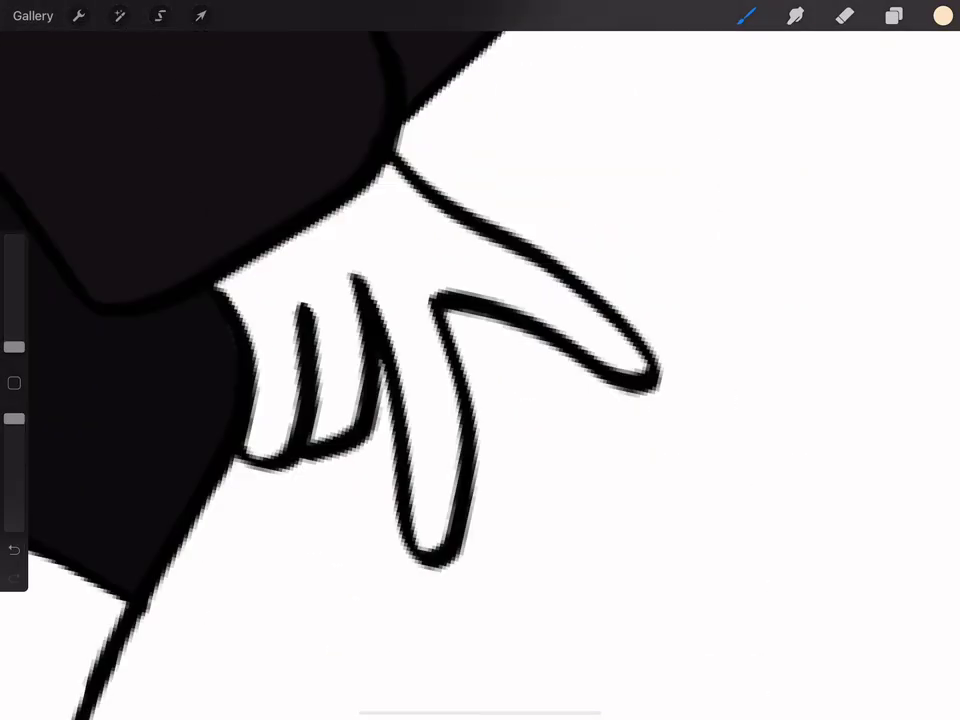
left_click_drag(345, 195, 440, 544)
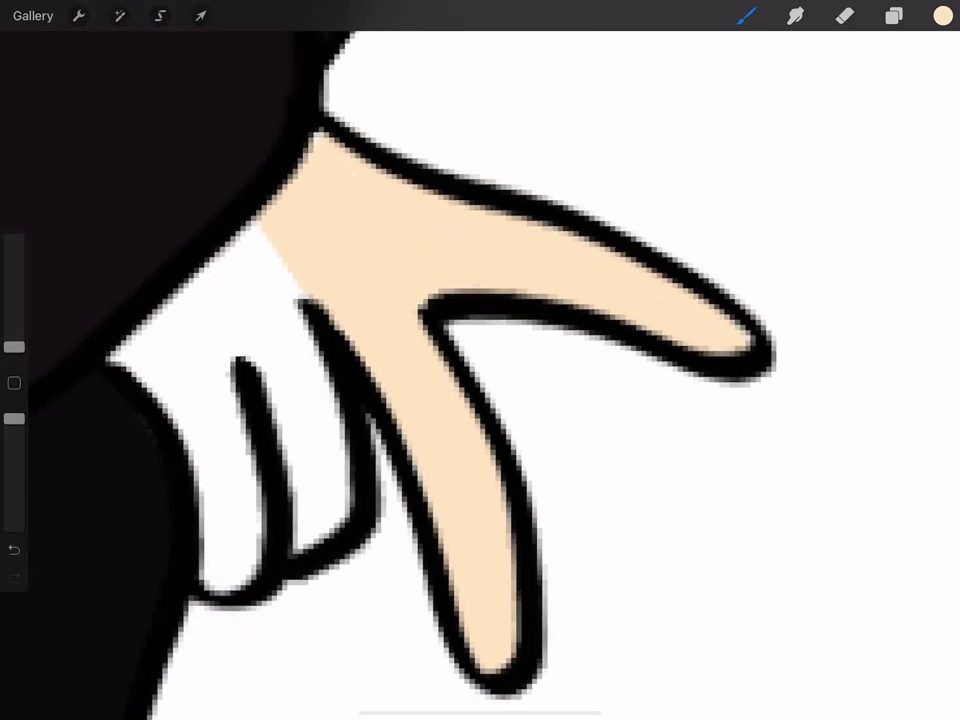
- Paint the left hand's fingers with skin colour
scroll(480, 360, "up", 3)
left_click_drag(300, 140, 220, 620)
left_click_drag(200, 180, 79, 640)
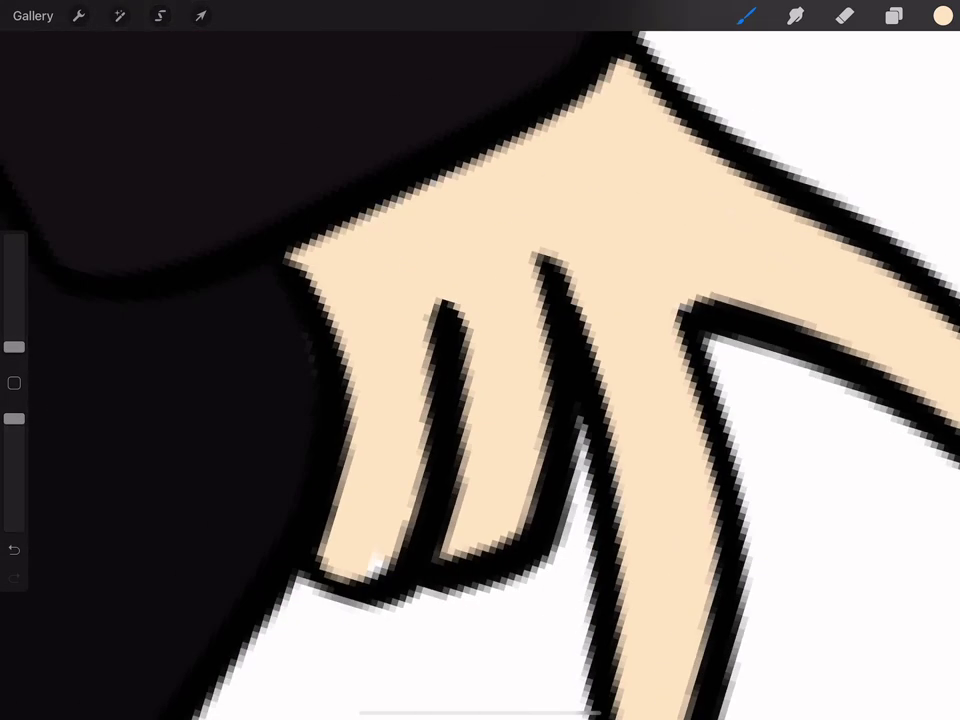
scroll(480, 360, "down", 3)
scroll(480, 360, "up", 3)
- Paint the remaining finger and fill the lower fingers with skin colour
left_click_drag(400, 115, 325, 485)
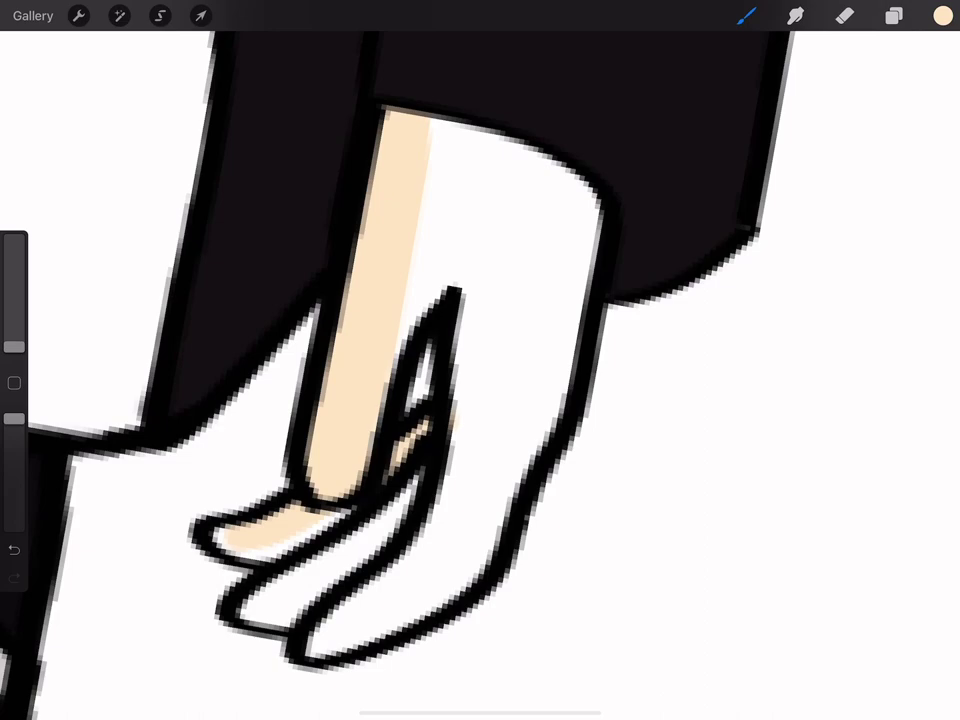
scroll(250, 580, "up", 3)
scroll(480, 360, "down", 3)
left_click_drag(400, 540, 449, 650)
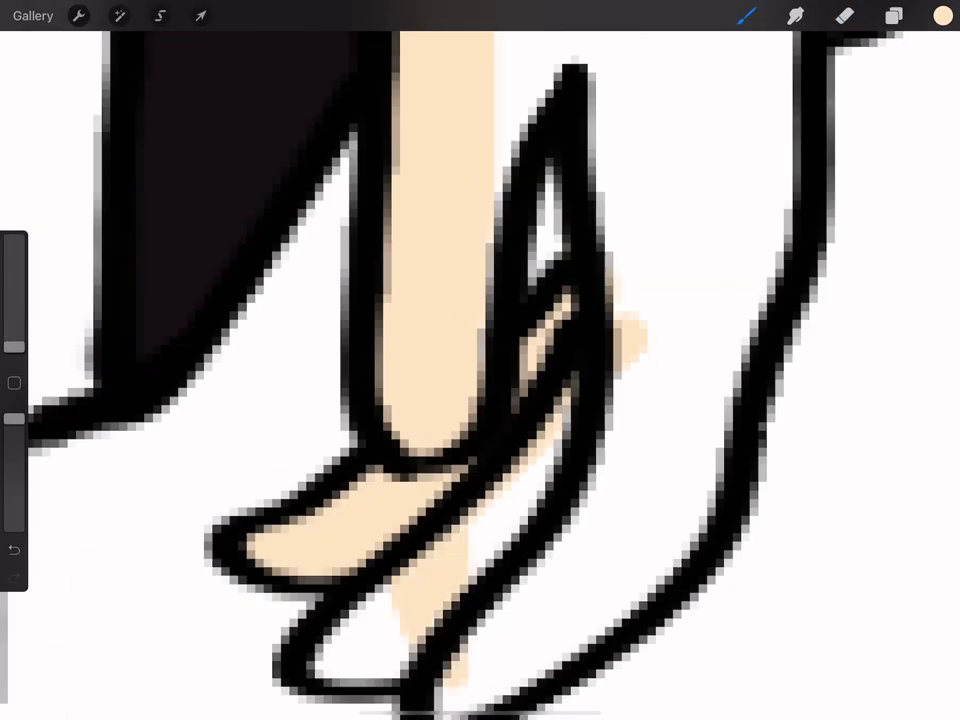
left_click_drag(340, 554, 510, 570)
left_click_drag(600, 420, 490, 630)
left_click_drag(480, 270, 500, 540)
scroll(480, 360, "up", 2)
scroll(480, 360, "down", 3)
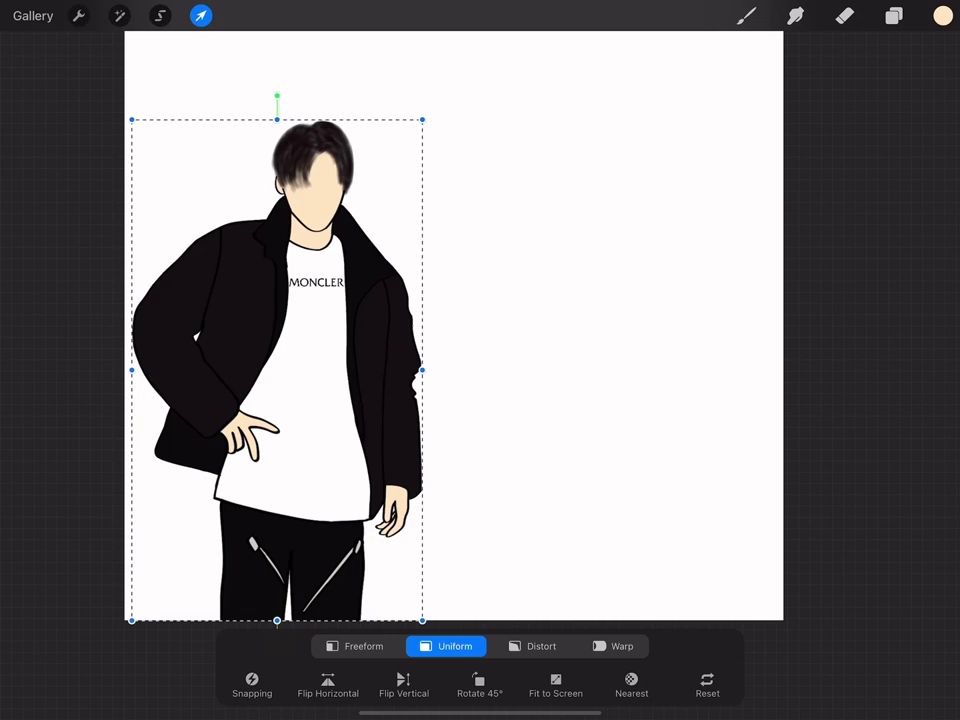
- Run a Safari image search for 'Hidden Side Hwang Min Hyun', then clear the query
left_click(746, 15)
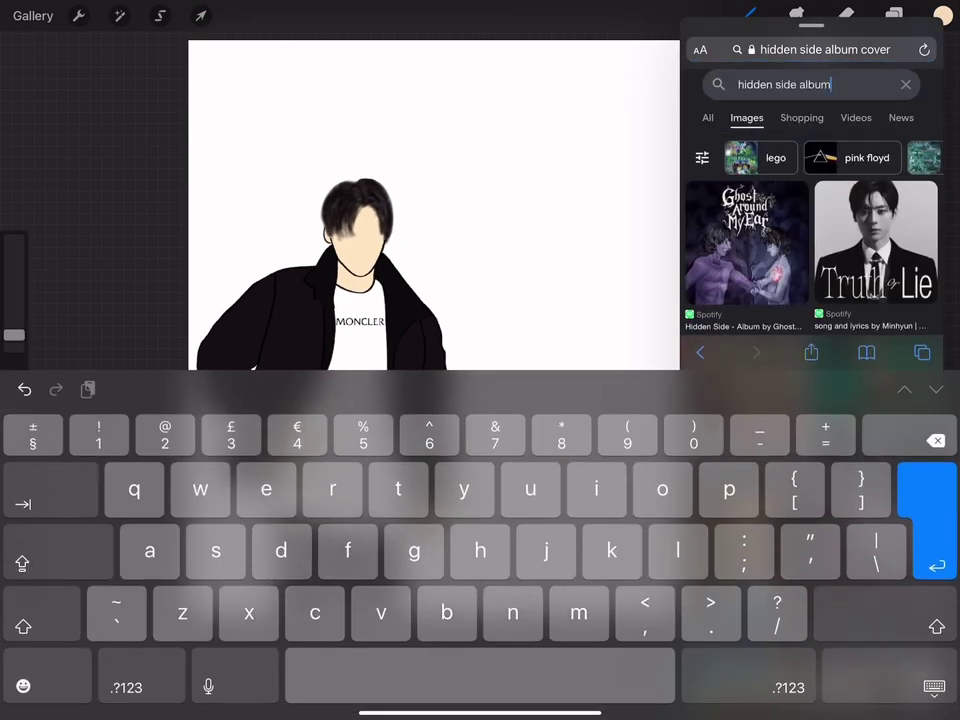
key("BackSpace")
key("BackSpace")
key("BackSpace")
type("hwang min hyun")
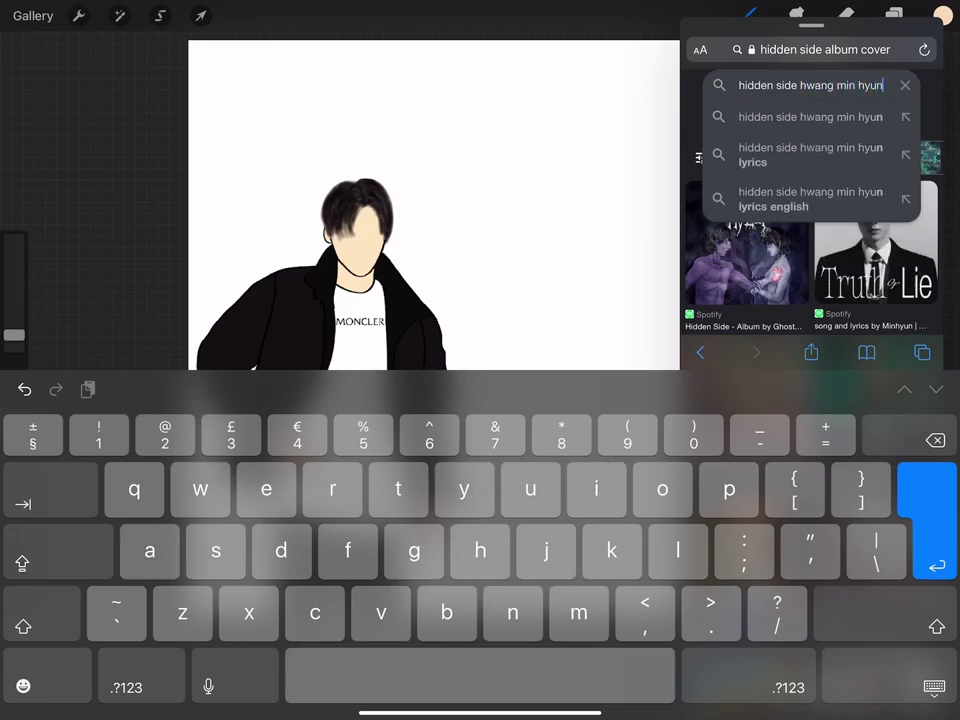
key("Return")
scroll(809, 370, "down", 10)
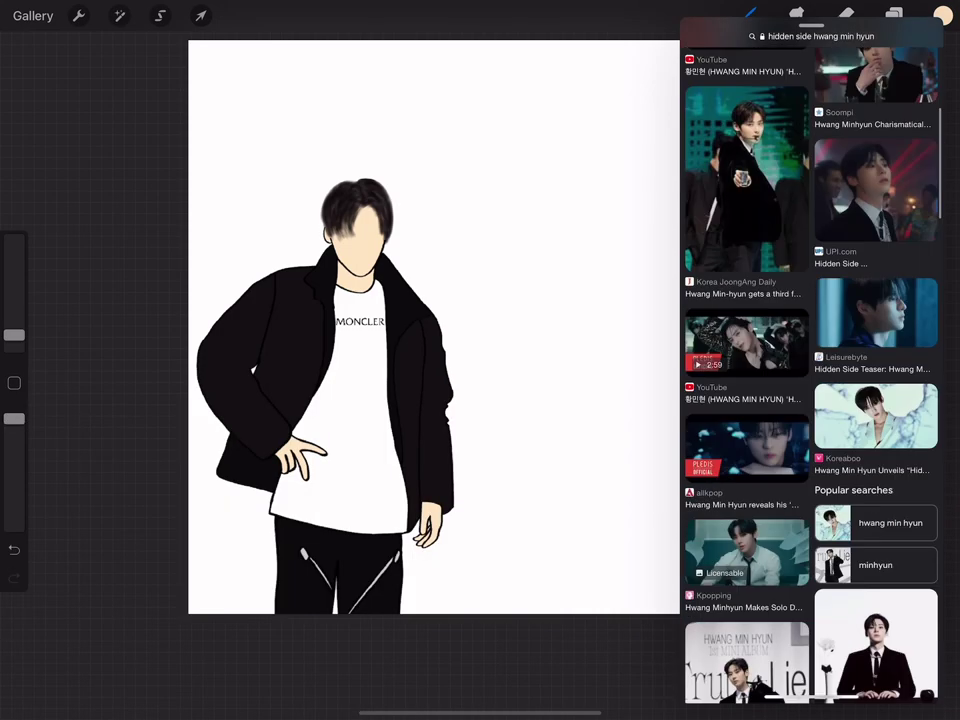
scroll(810, 370, "down", 5)
scroll(810, 370, "up", 15)
left_click(824, 49)
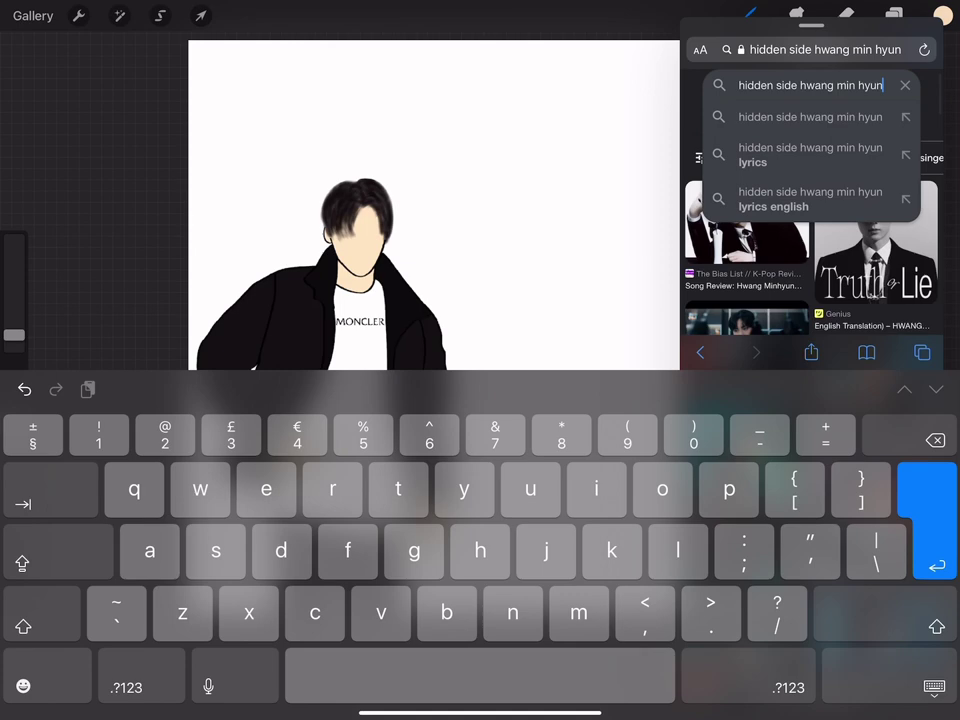
left_click(790, 84)
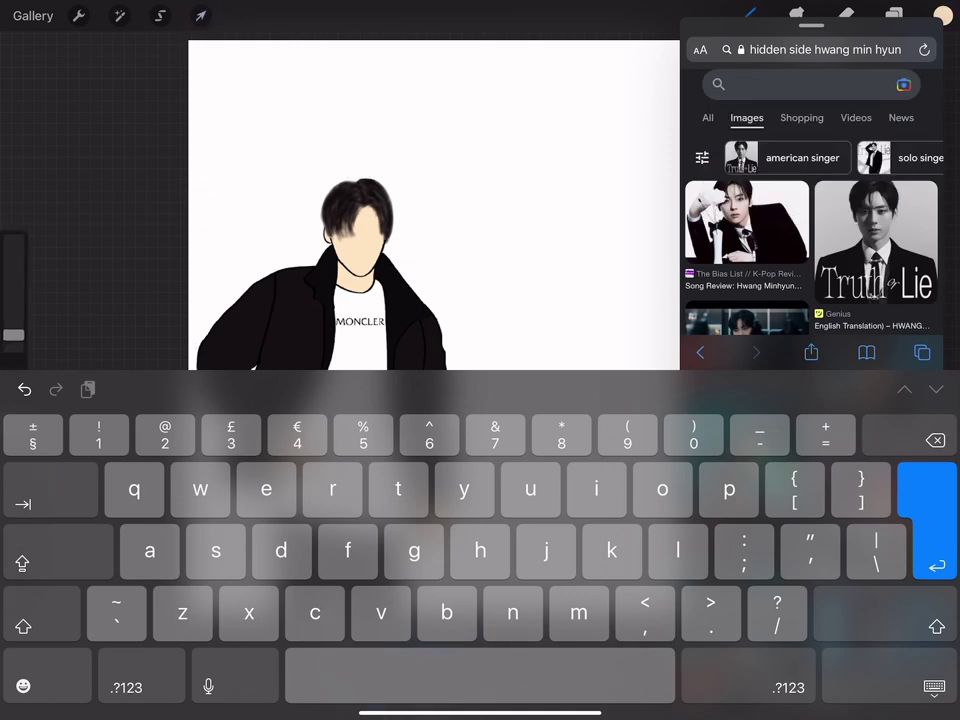
left_click(933, 687)
- Dismiss the browser and enlarge the figure on the canvas with Transform
left_click_drag(811, 25, 955, 30)
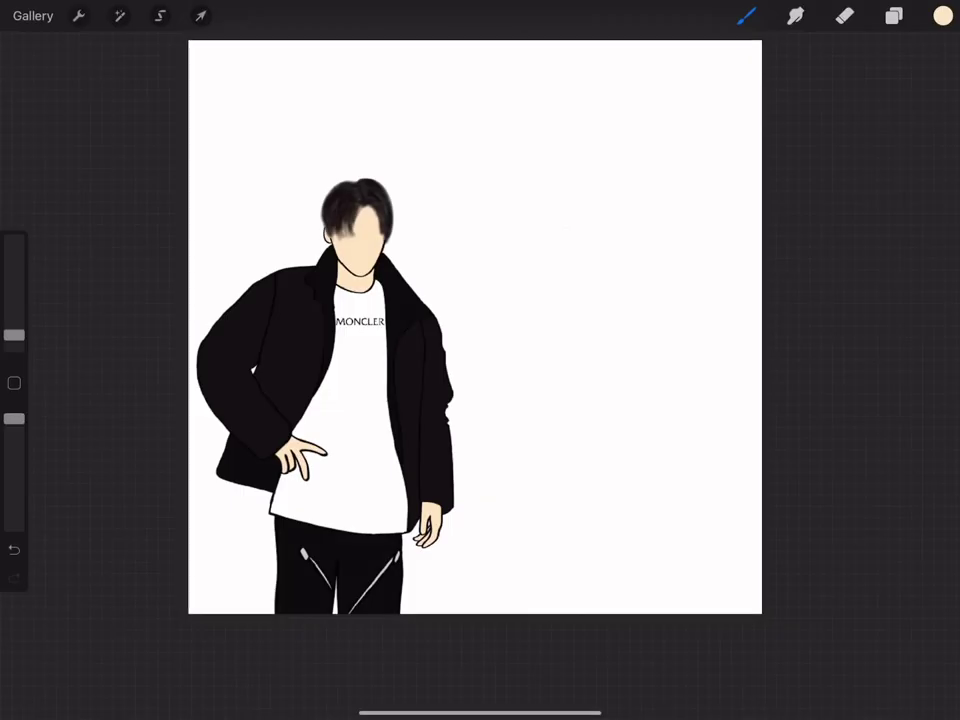
left_click(201, 15)
left_click_drag(420, 400, 512, 400)
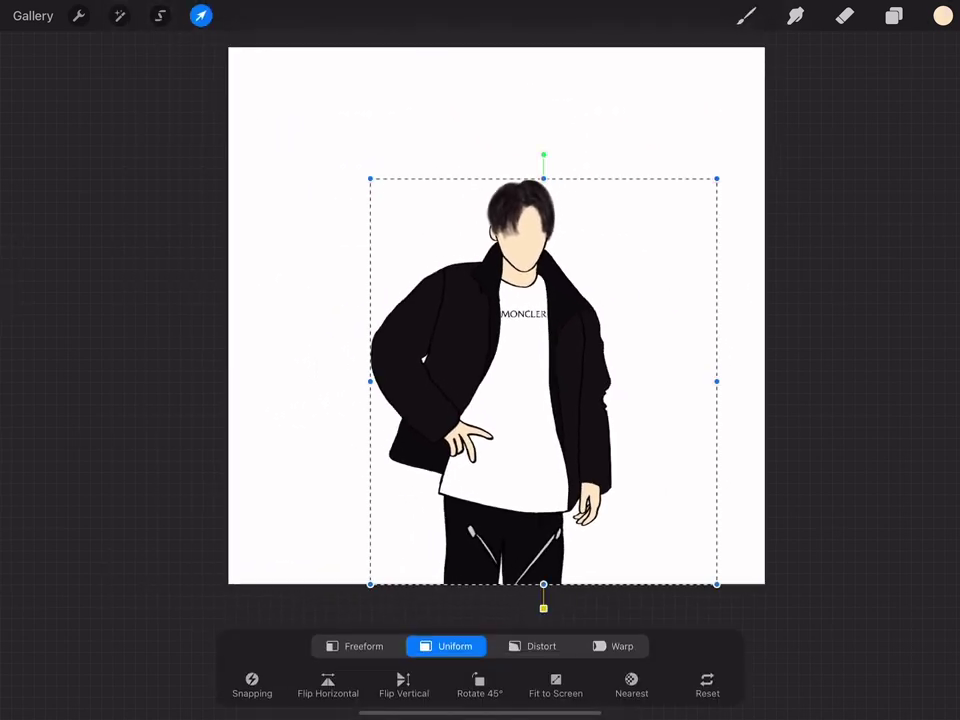
left_click_drag(543, 380, 518, 378)
left_click_drag(692, 180, 722, 146)
left_click(745, 15)
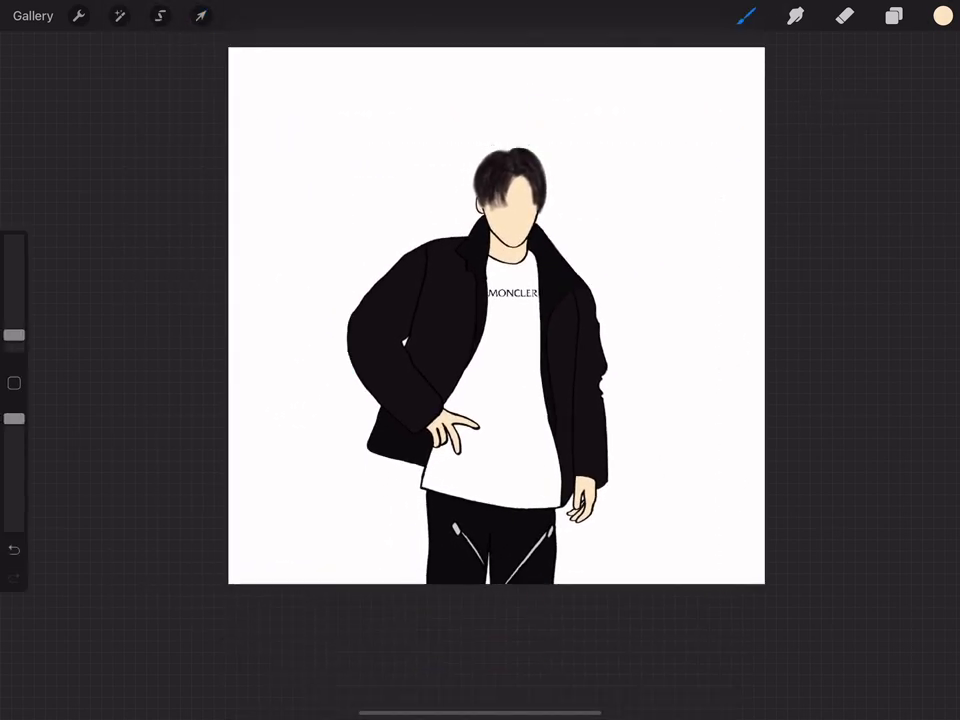
- Add a new empty layer above the figure and choose grey as the colour
left_click(892, 15)
left_click(926, 66)
left_click(892, 15)
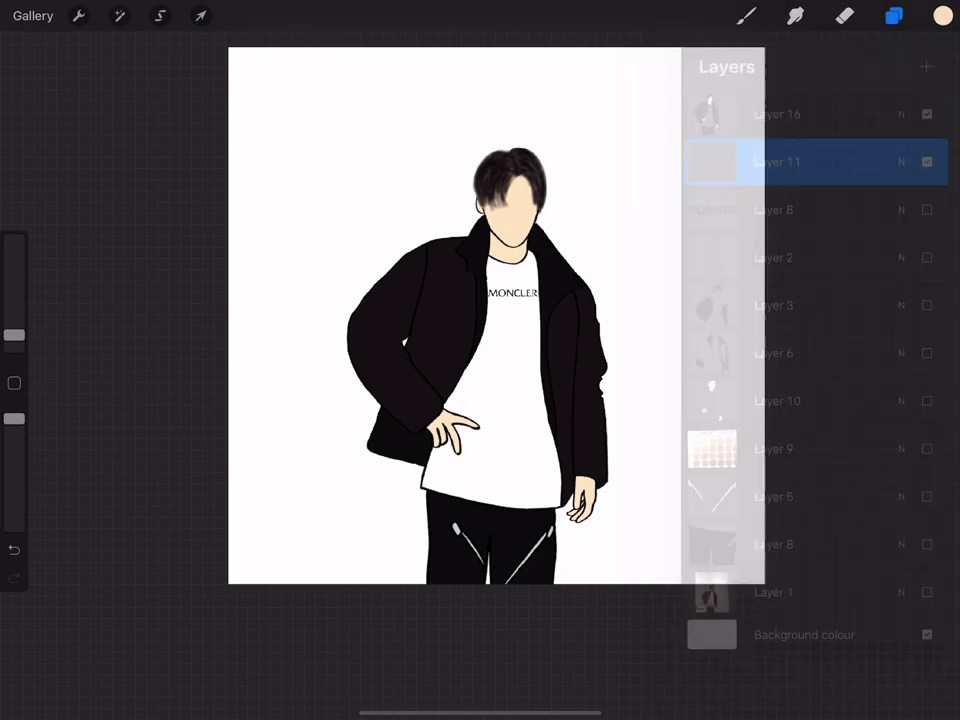
left_click(942, 15)
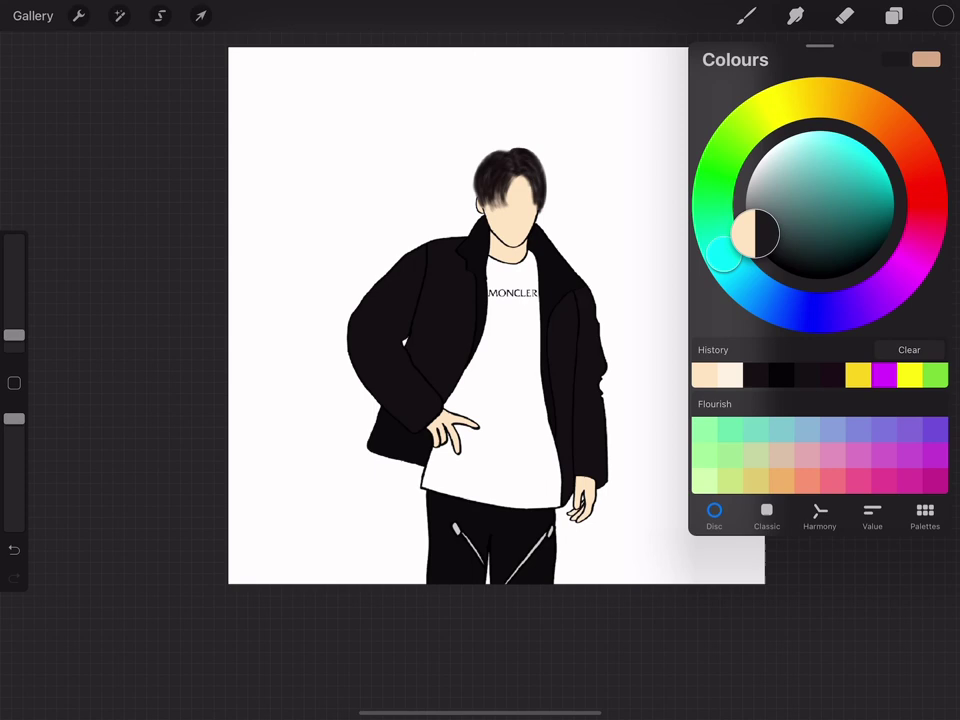
left_click(942, 15)
- Select the figure's layer and shift the figure further left on the canvas
left_click(78, 15)
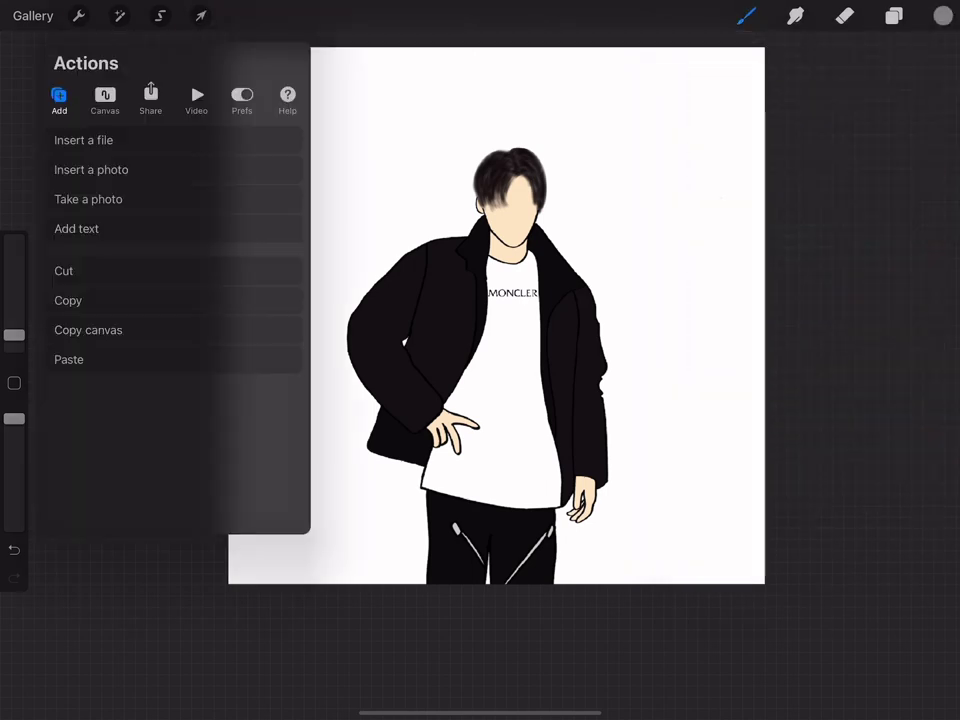
left_click(201, 15)
left_click(892, 15)
left_click(793, 110)
left_click(201, 15)
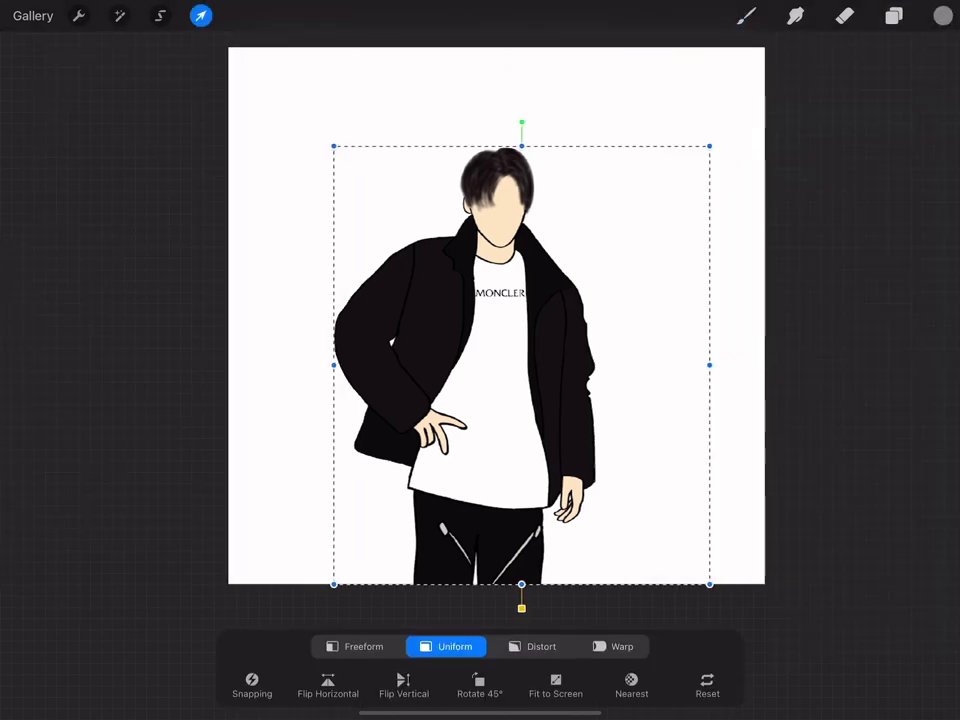
left_click_drag(469, 350, 380, 350)
left_click(746, 15)
left_click(893, 15)
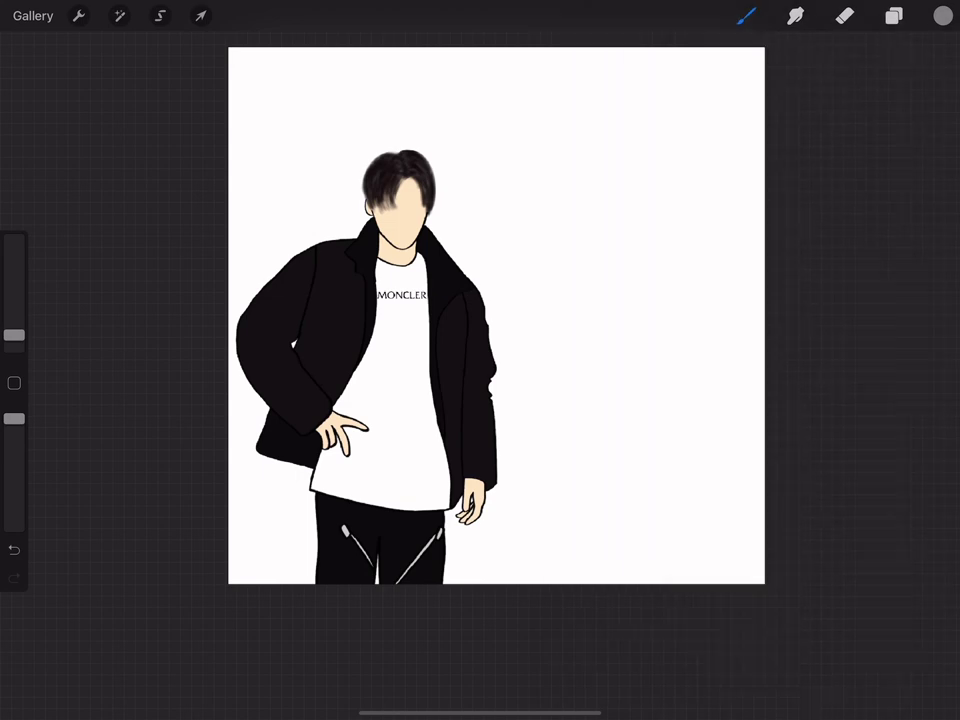
left_click(745, 15)
- Try a grey Blotch splatter stamp beside the figure, then hide and undo it
left_click(650, 571)
left_click(645, 598)
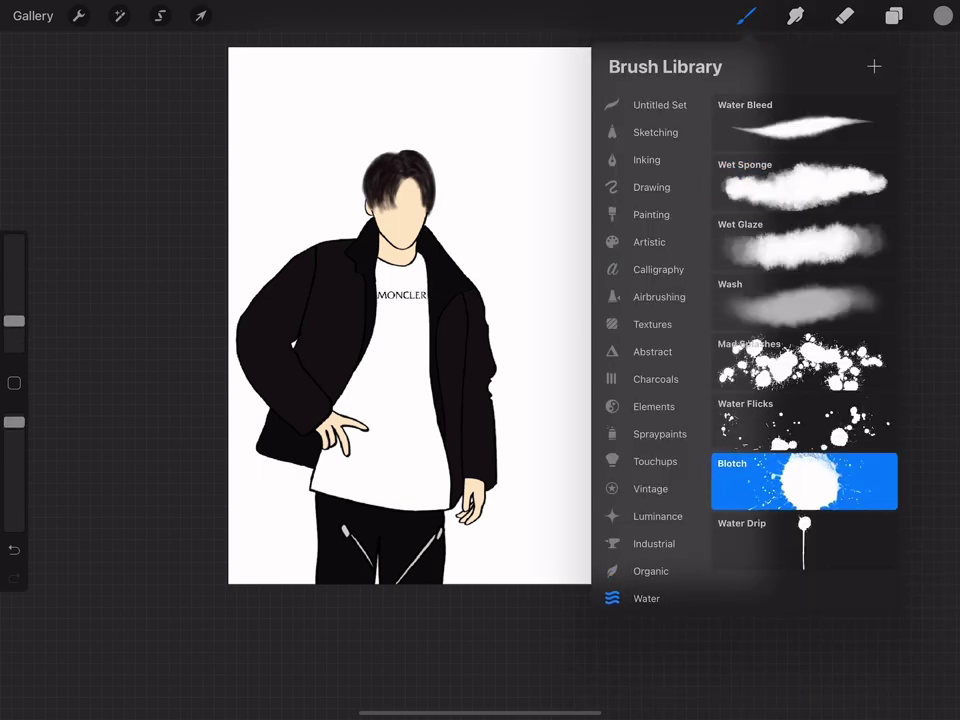
left_click(665, 263)
key("ctrl+z")
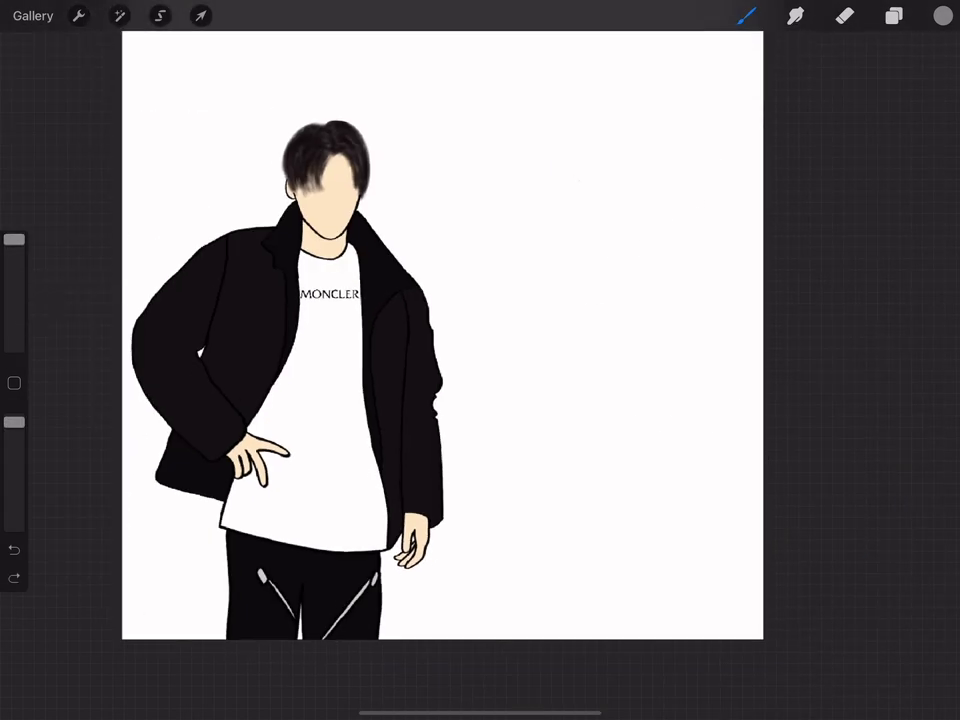
left_click(701, 329)
left_click(892, 14)
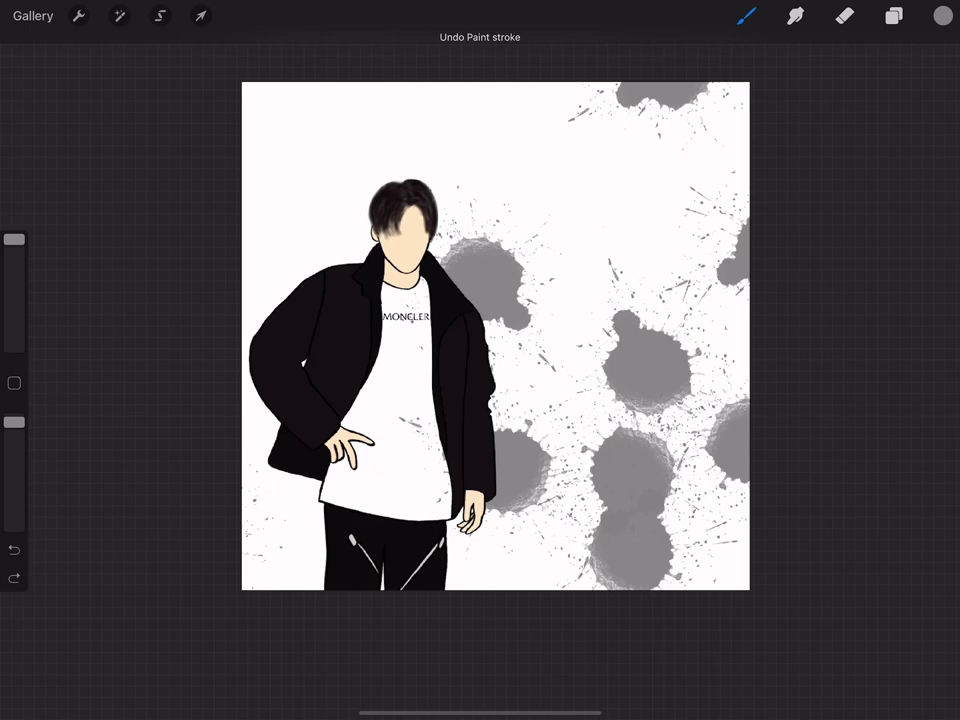
left_click(893, 15)
left_click_drag(820, 161, 720, 160)
left_click(926, 161)
left_click(746, 15)
left_click(150, 400)
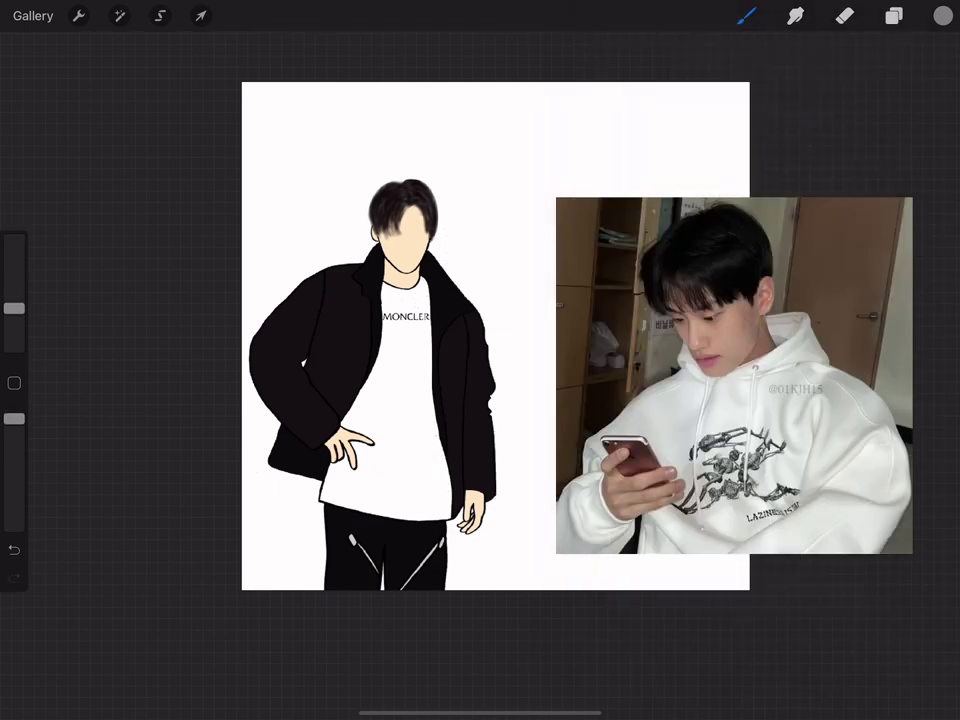
key("ctrl+z")
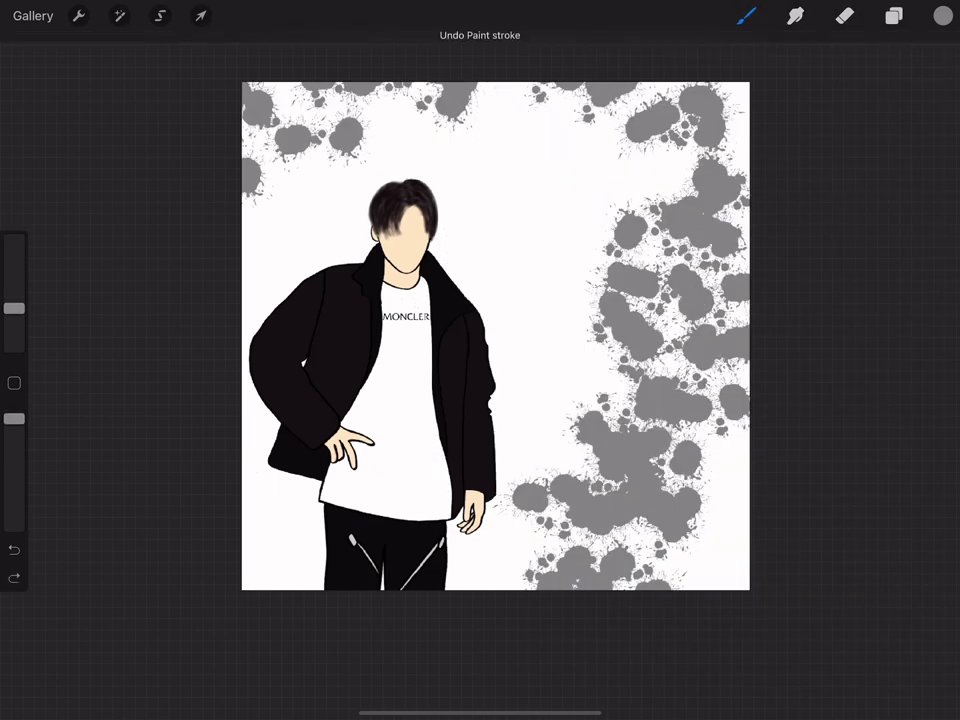
key("ctrl+z")
- Paint grey Wash brush strokes over the right side, then remove the wash
left_click(746, 15)
left_click(893, 15)
left_click(747, 15)
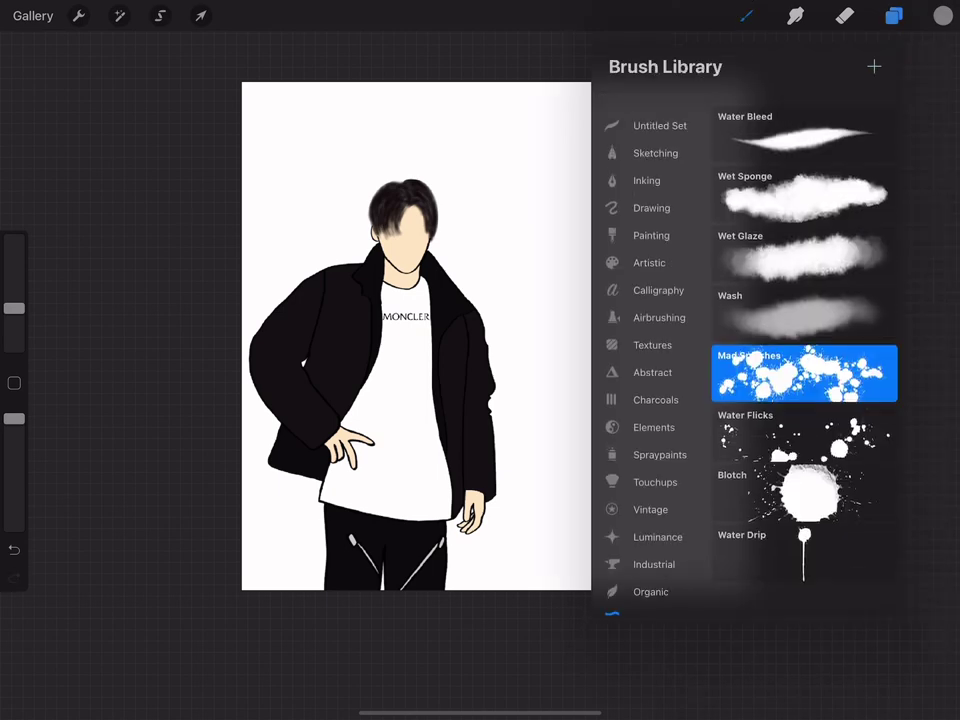
left_click(803, 300)
left_click_drag(560, 120, 640, 520)
key("ctrl+z")
mouse_move(600, 100)
left_mouse_down()
mouse_move(690, 560)
mouse_move(700, 500)
left_mouse_up()
left_click_drag(560, 90, 719, 300)
left_click_drag(639, 90, 740, 400)
left_click_drag(520, 80, 430, 419)
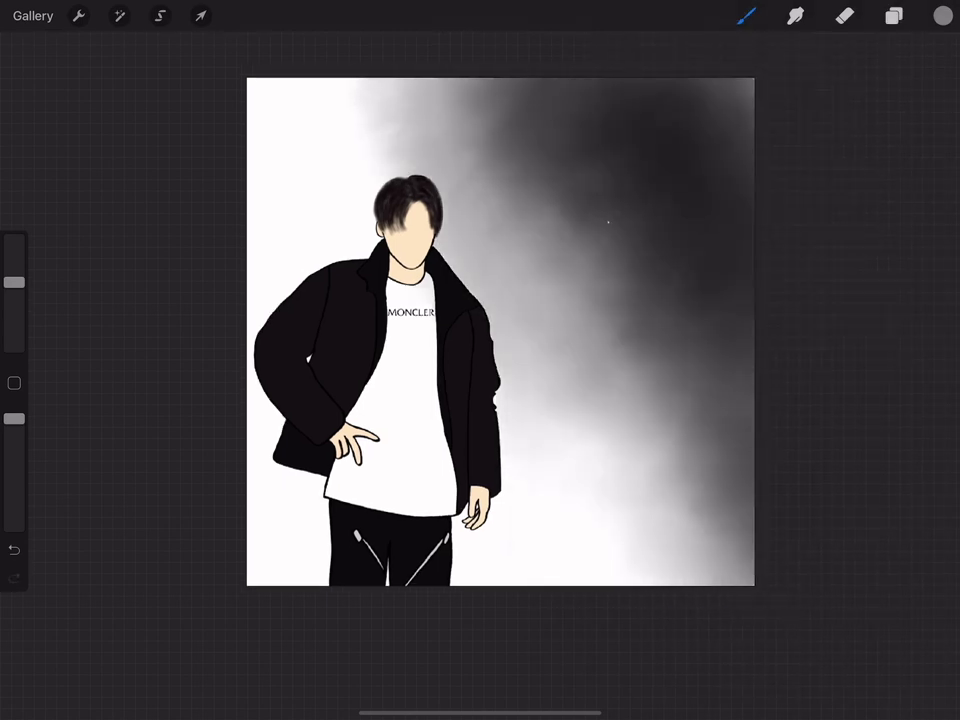
key("ctrl+z")
left_click(893, 15)
left_click_drag(850, 161, 700, 161)
left_click(750, 161)
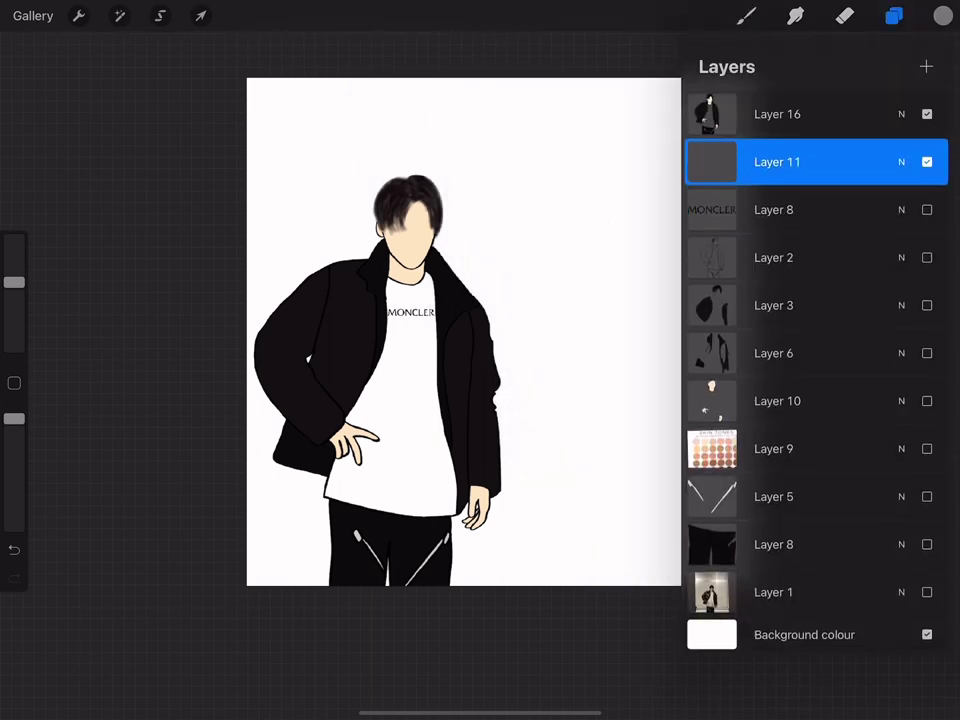
- Remove the grey drips layer from the canvas
left_click(893, 15)
left_click(747, 15)
left_click(599, 227)
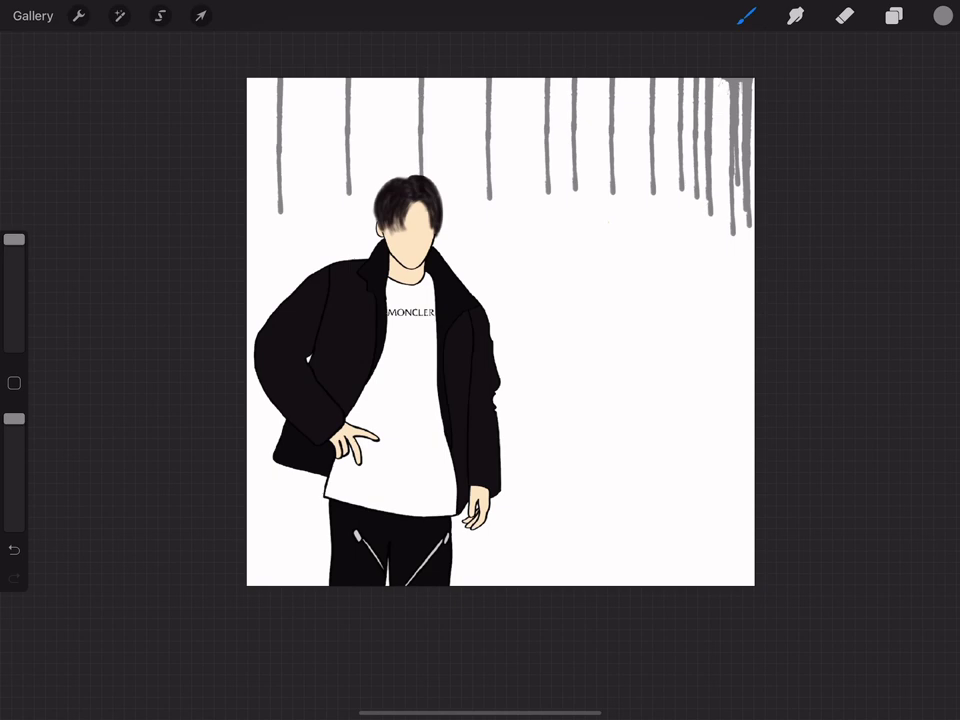
left_click(893, 15)
left_click_drag(849, 161, 700, 161)
left_click(926, 160)
- Try grey Swordgrass foliage down the right side, then remove those strokes
left_click(747, 15)
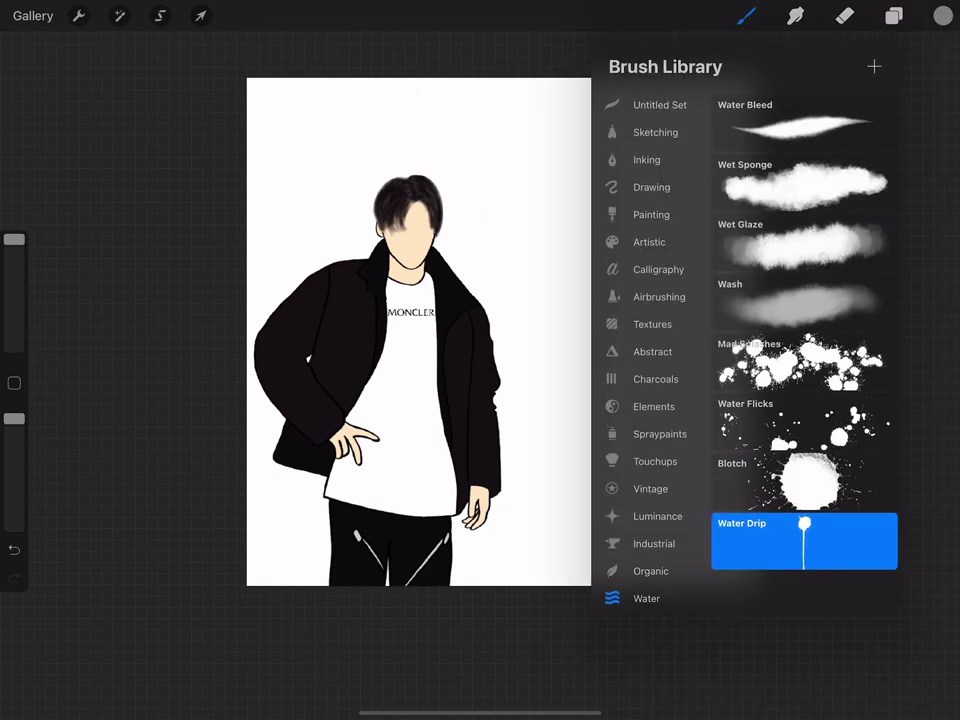
left_click(649, 571)
left_click(804, 351)
left_click(150, 400)
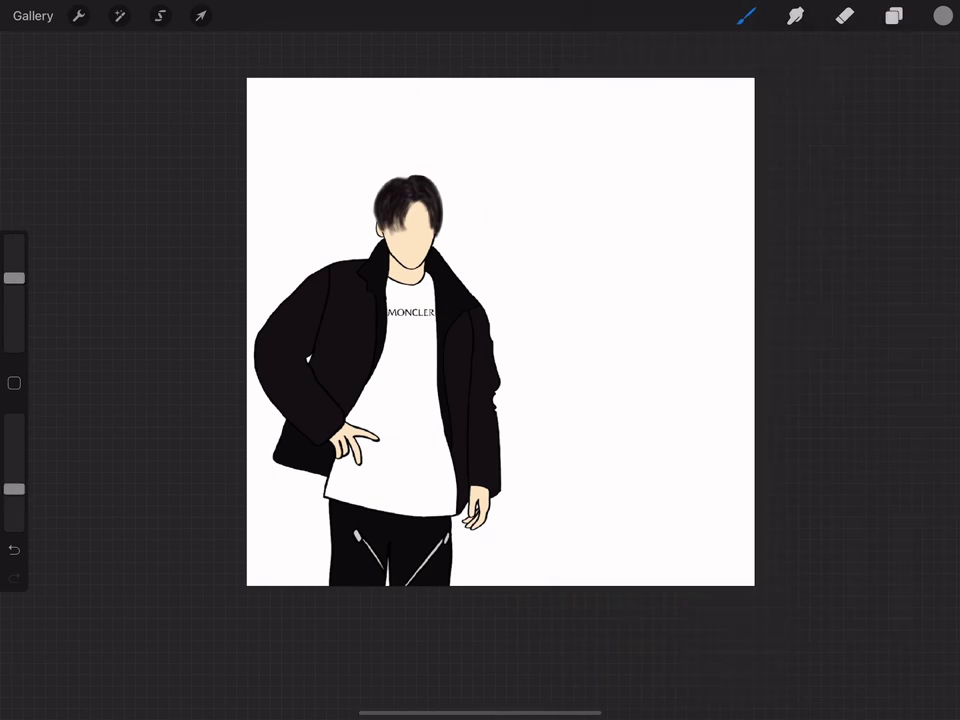
mouse_move(720, 100)
left_mouse_down()
mouse_move(700, 379)
mouse_move(649, 560)
left_mouse_up()
left_click_drag(580, 430, 660, 570)
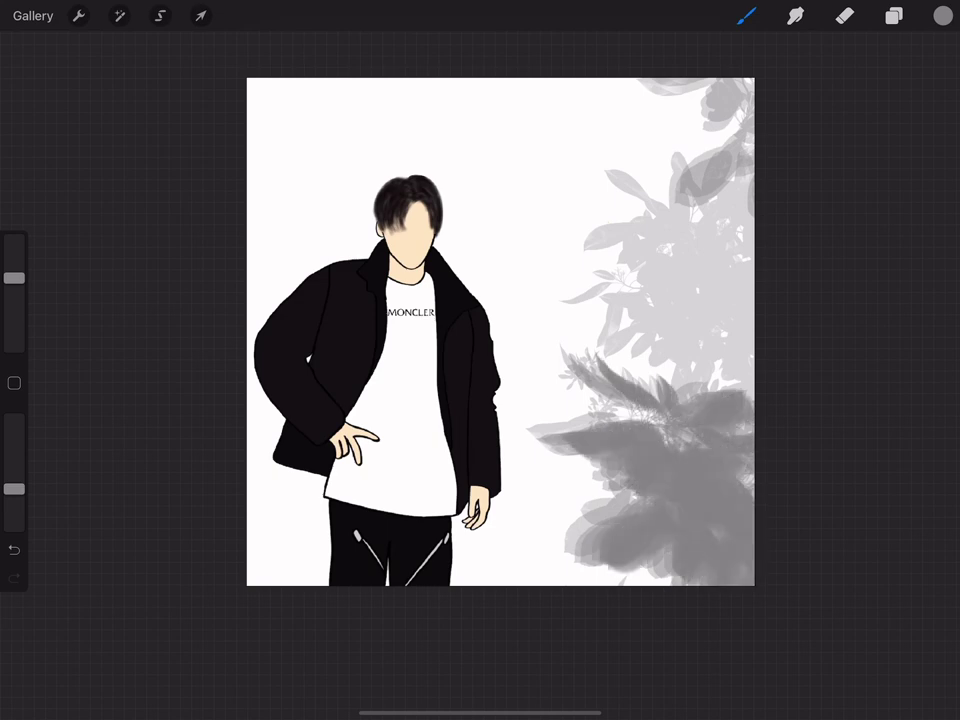
left_click(893, 15)
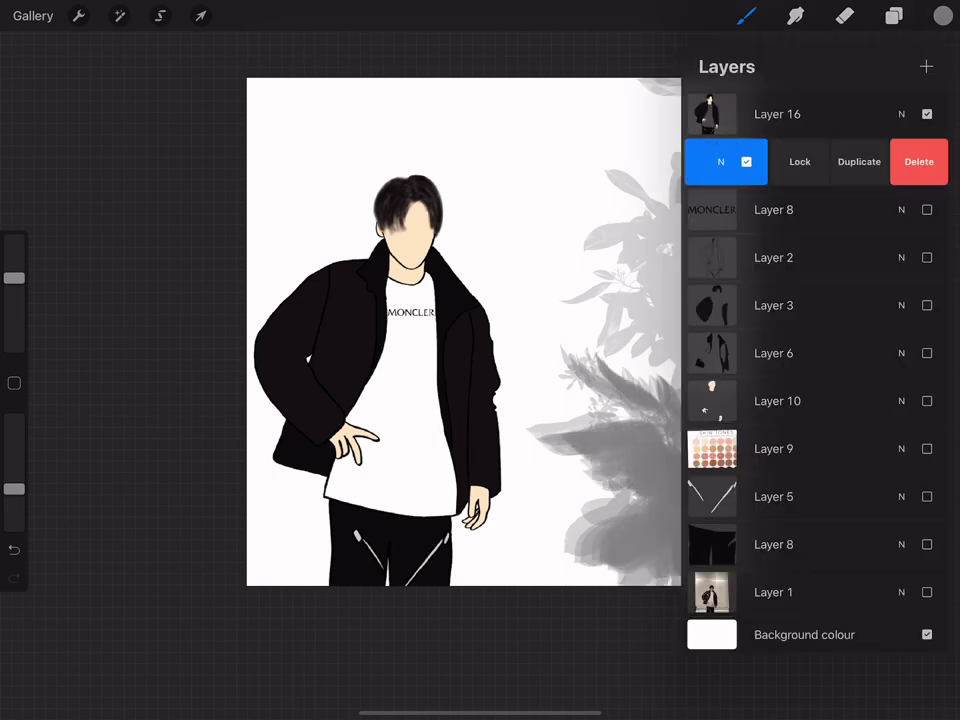
left_click(14, 550)
- Browse the brush sets for a texture brush and settle on Elements > Water
left_click(746, 15)
left_click(804, 559)
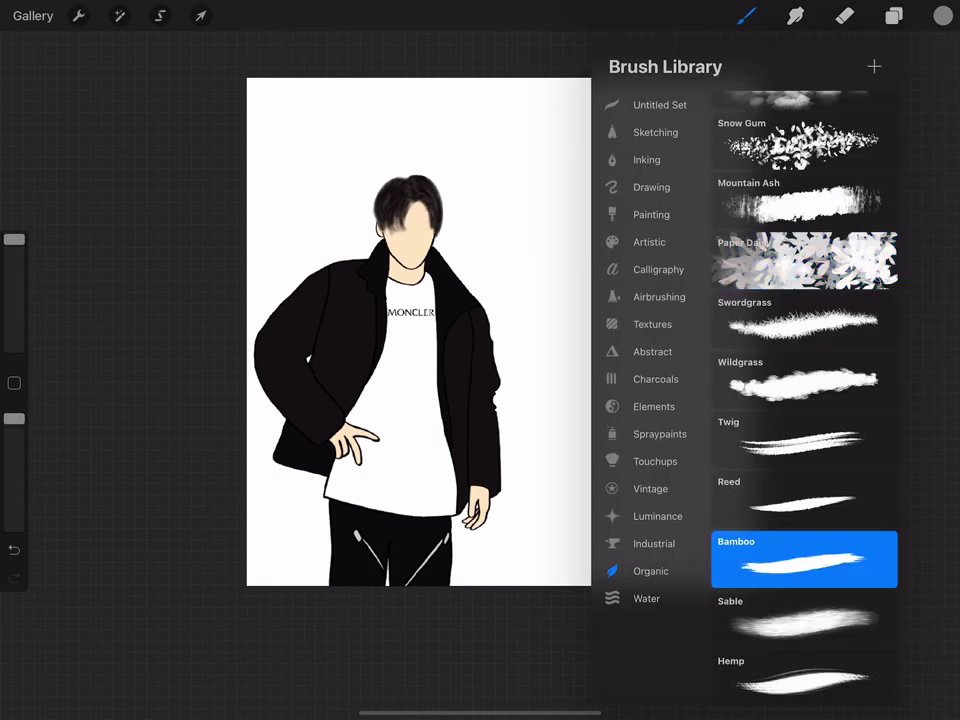
left_click(645, 598)
left_click(804, 525)
left_click(657, 516)
left_click(804, 361)
left_click(649, 488)
left_click(804, 493)
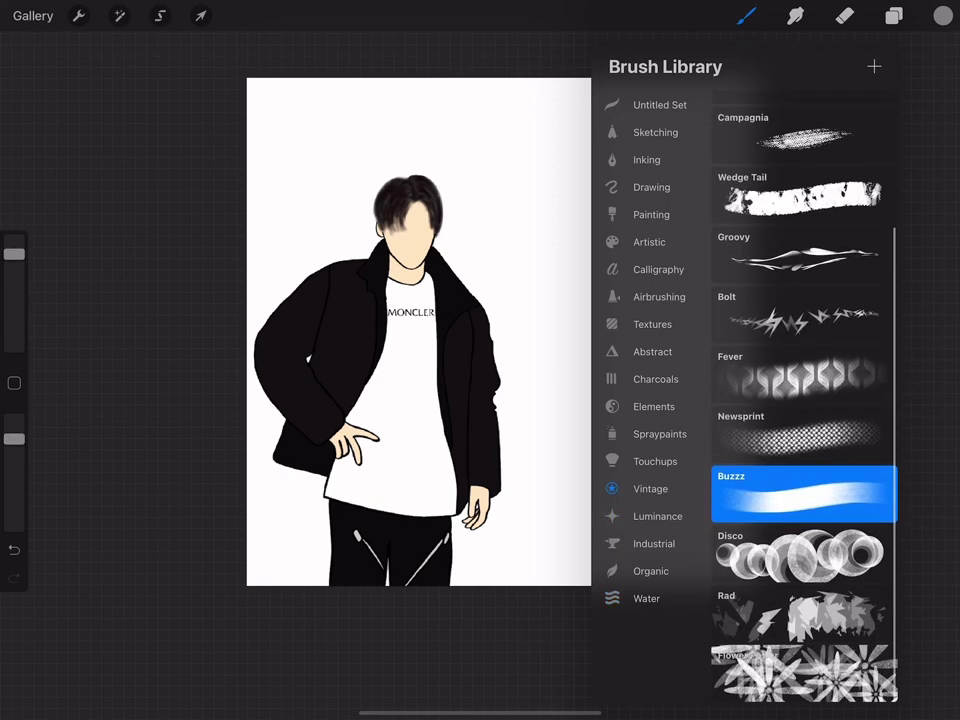
left_click(656, 461)
left_click(803, 241)
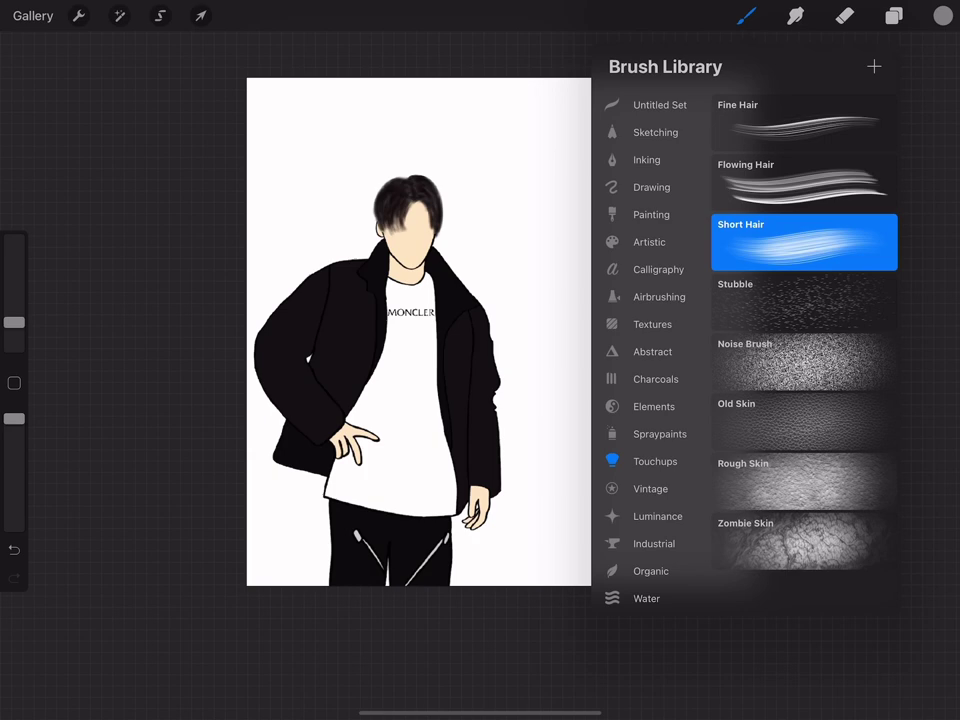
left_click(654, 406)
left_click(803, 242)
- Paint grey Water-brush veins across the background, top, upper left, upper right and right middle
mouse_move(270, 120)
left_mouse_down()
mouse_move(740, 250)
mouse_move(700, 569)
left_mouse_up()
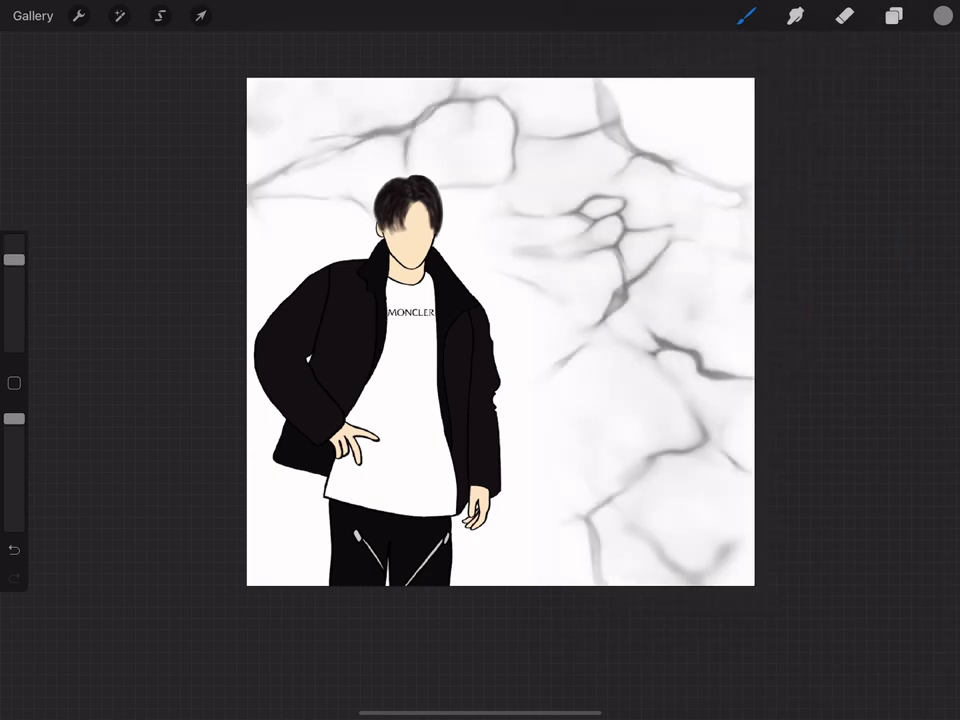
left_click_drag(570, 90, 749, 260)
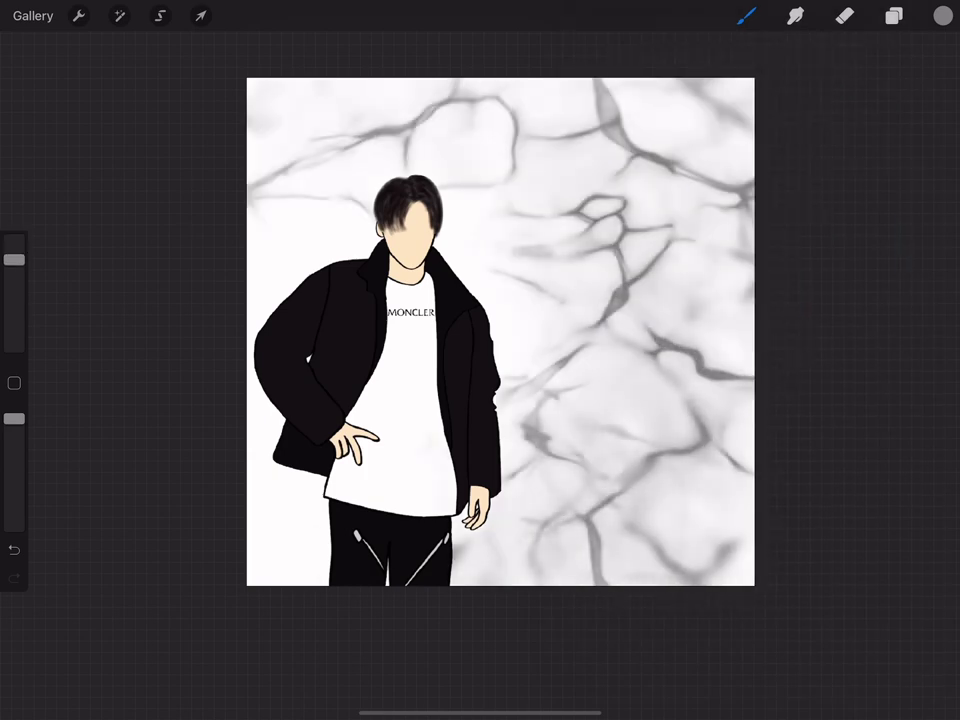
left_click_drag(265, 120, 480, 229)
left_click_drag(520, 300, 709, 455)
left_click_drag(290, 100, 560, 210)
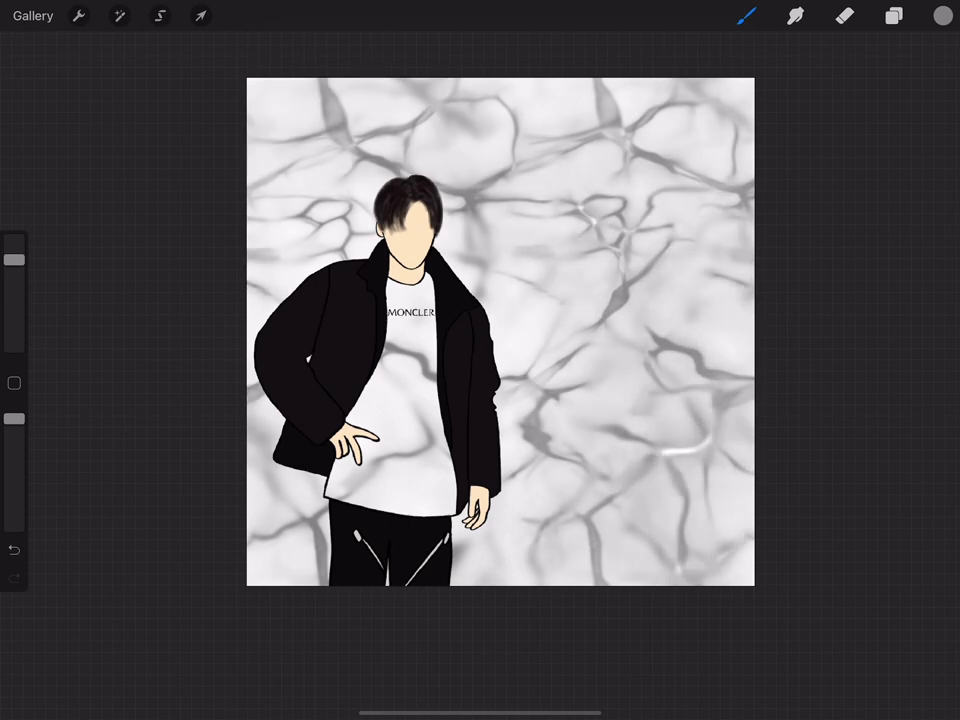
- Erase the white streaks on the T-shirt with a soft Airbrushing eraser
scroll(344, 540, "up", 5)
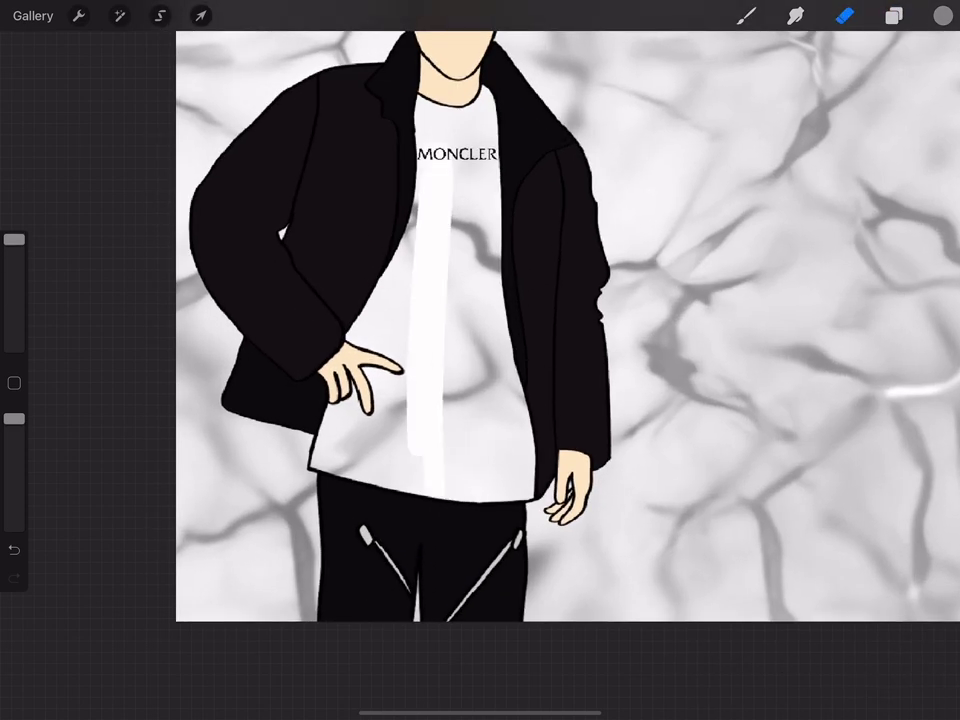
left_click(843, 15)
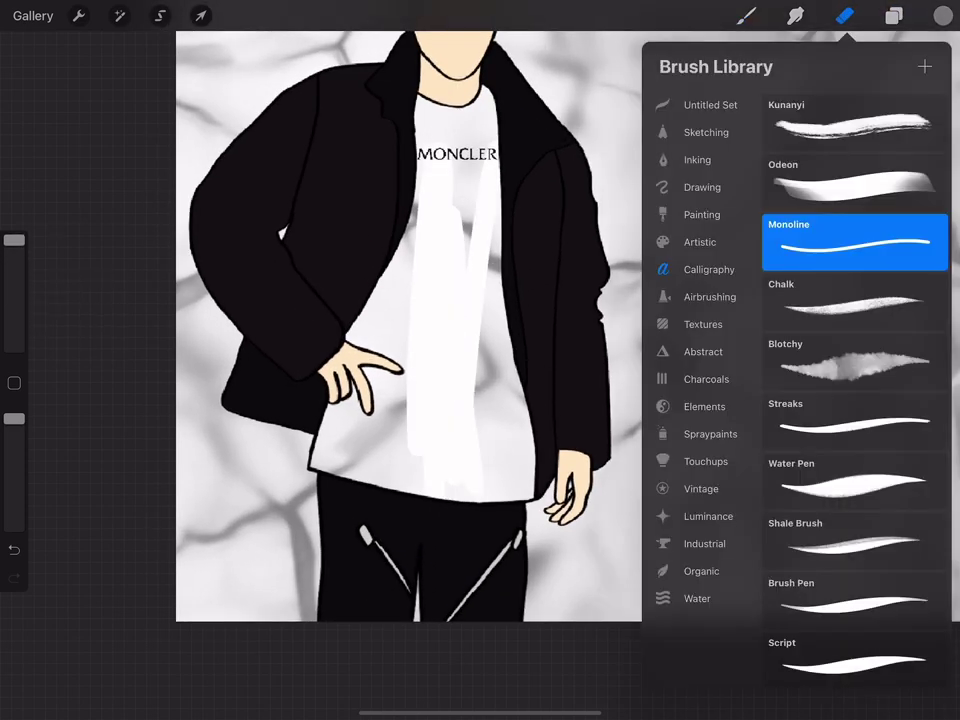
left_click(696, 463)
left_click(703, 268)
left_click(845, 223)
left_click_drag(439, 199, 460, 469)
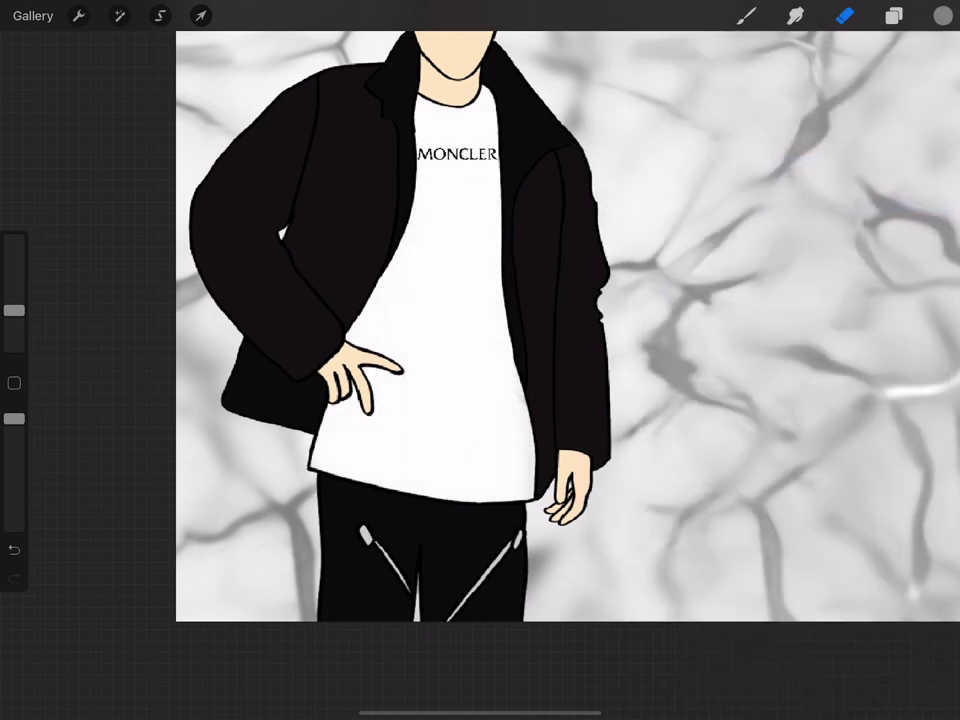
- Move Layer 12 onto Layer 16 in the layers list
scroll(560, 330, "down", 5)
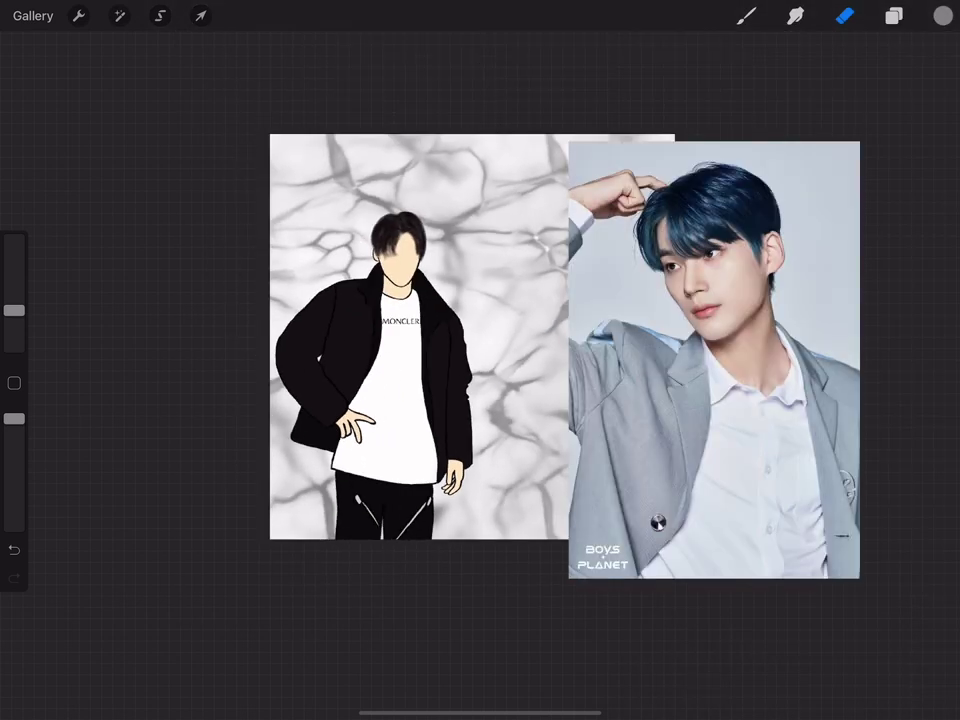
left_click(200, 15)
left_click(893, 15)
left_click_drag(780, 100, 779, 122)
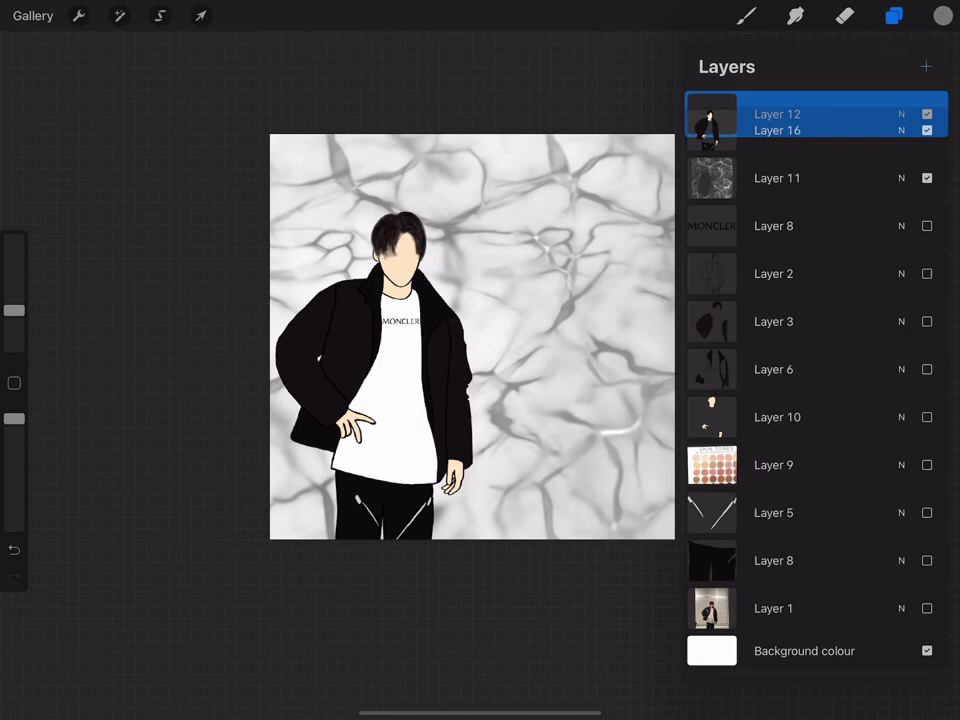
left_click(893, 15)
left_click(894, 15)
left_click(78, 15)
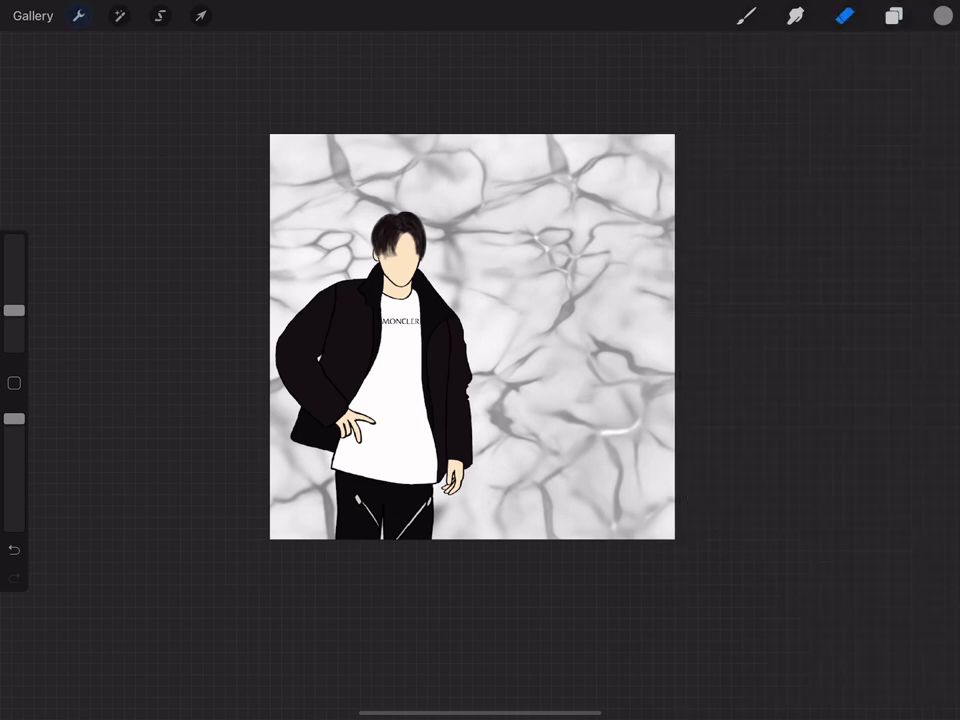
- Add a 'spriteful soule' text box and shrink it to about 35 pt
left_click(77, 227)
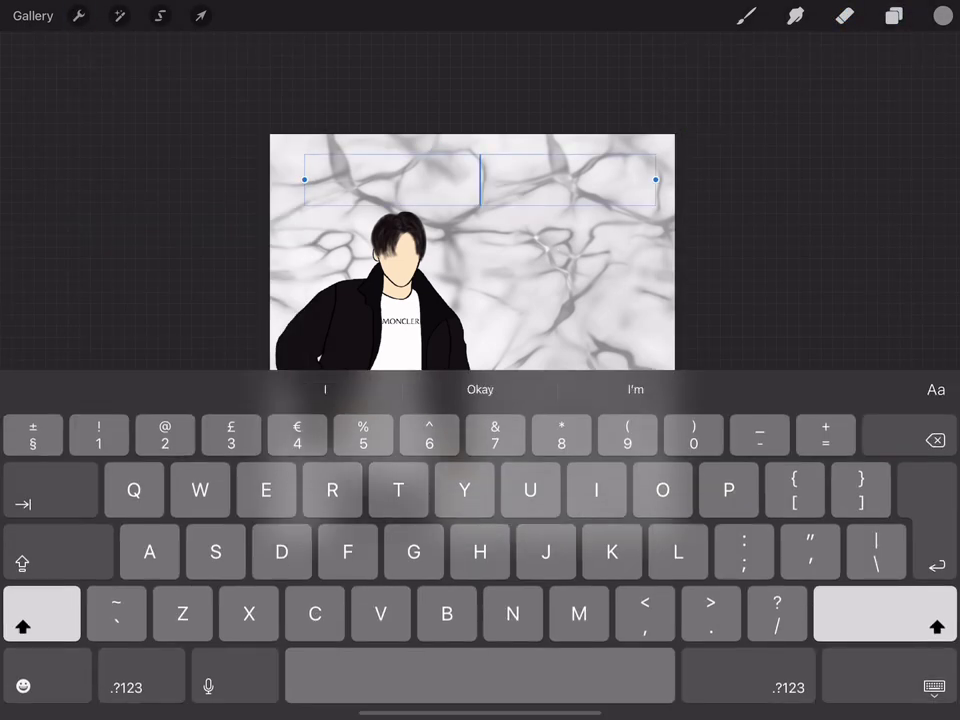
left_click(942, 15)
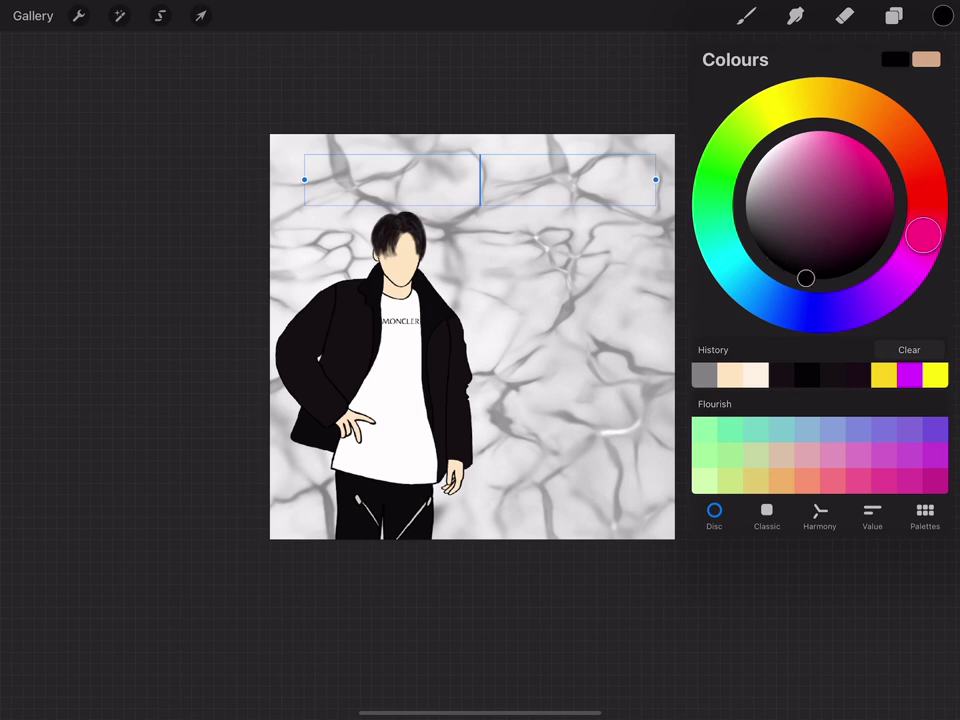
left_click(942, 15)
type("spritef")
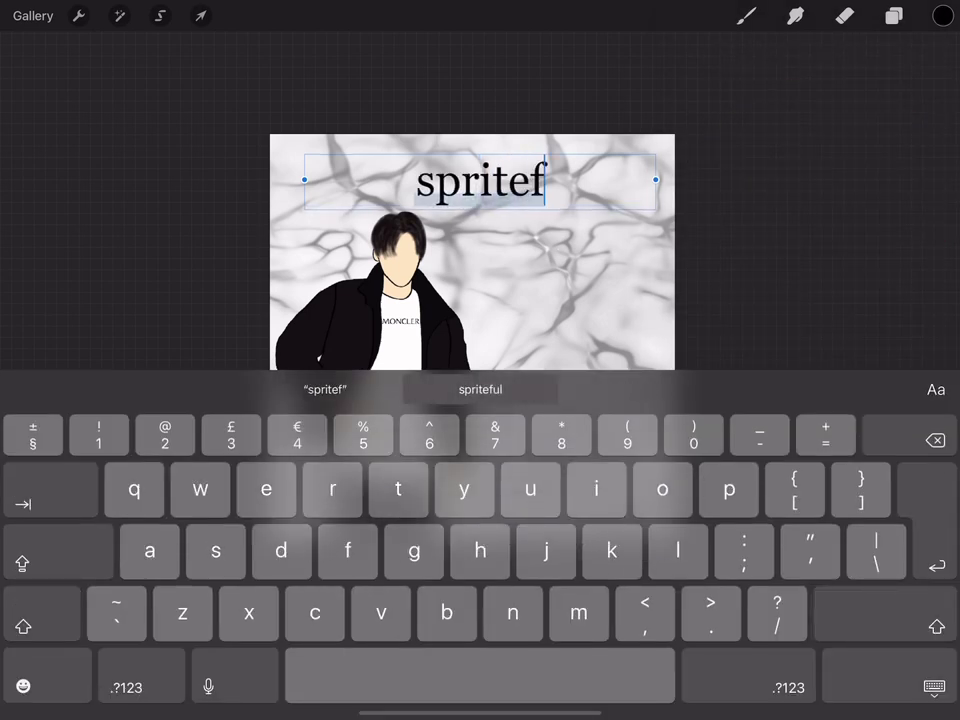
type("ul soule")
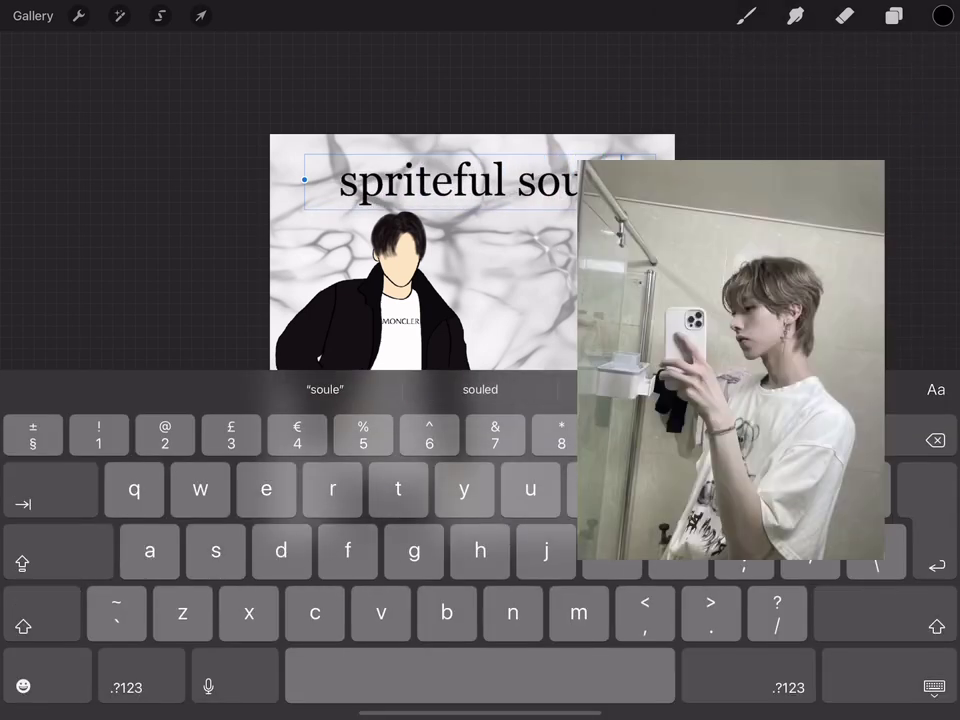
left_click(935, 389)
left_click_drag(525, 518, 452, 518)
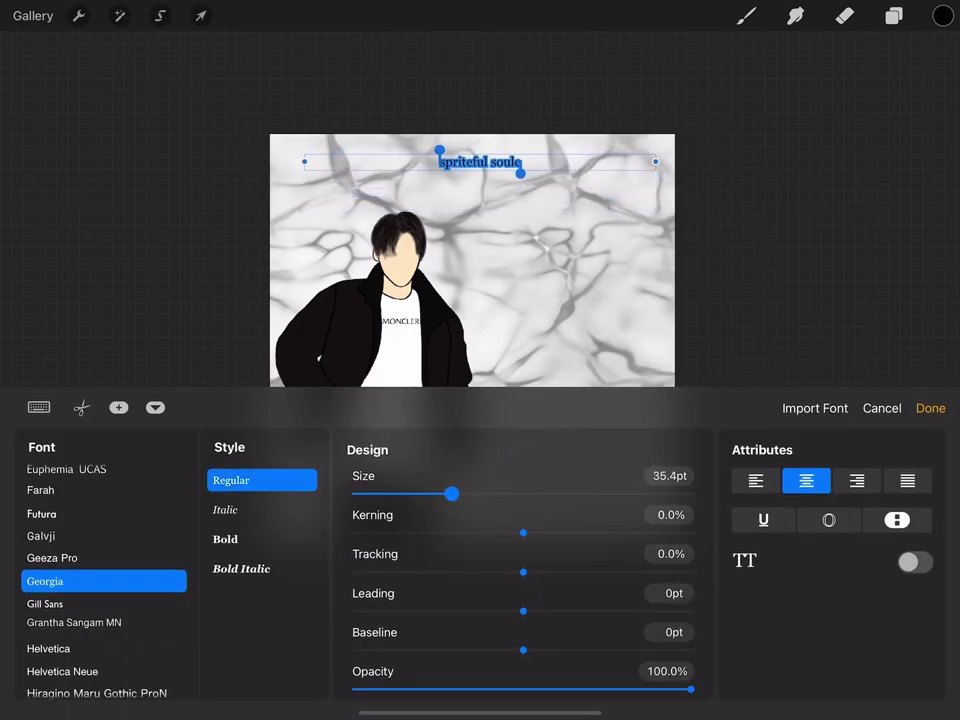
left_click(930, 433)
- Move the signature to the lower-right corner and add a new empty layer on top
left_click(201, 15)
left_click(480, 403)
left_click_drag(480, 160, 569, 417)
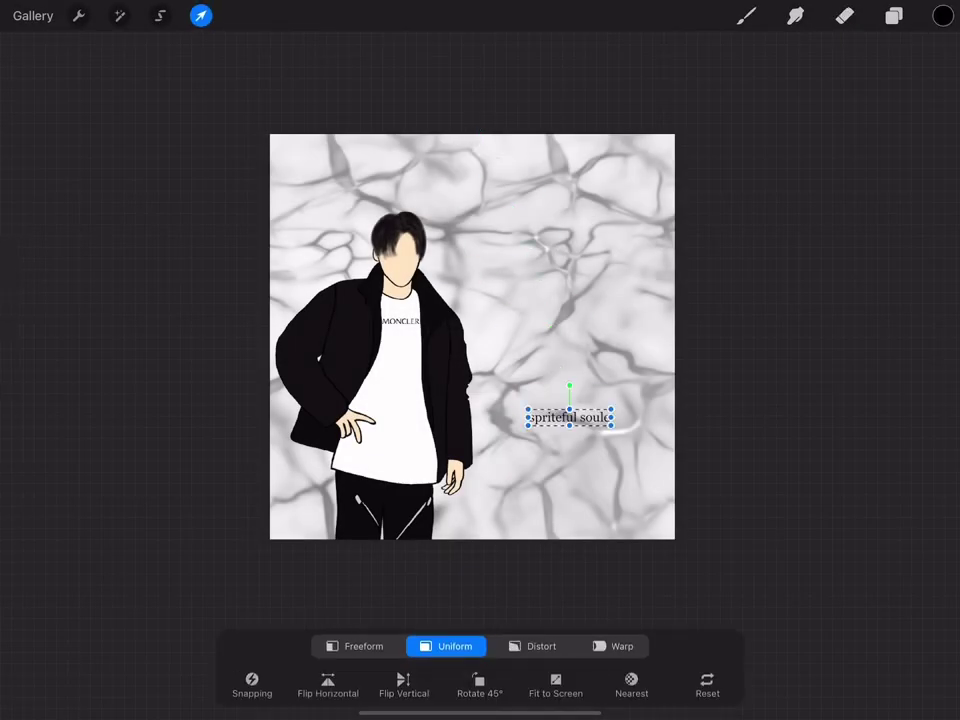
left_click(843, 15)
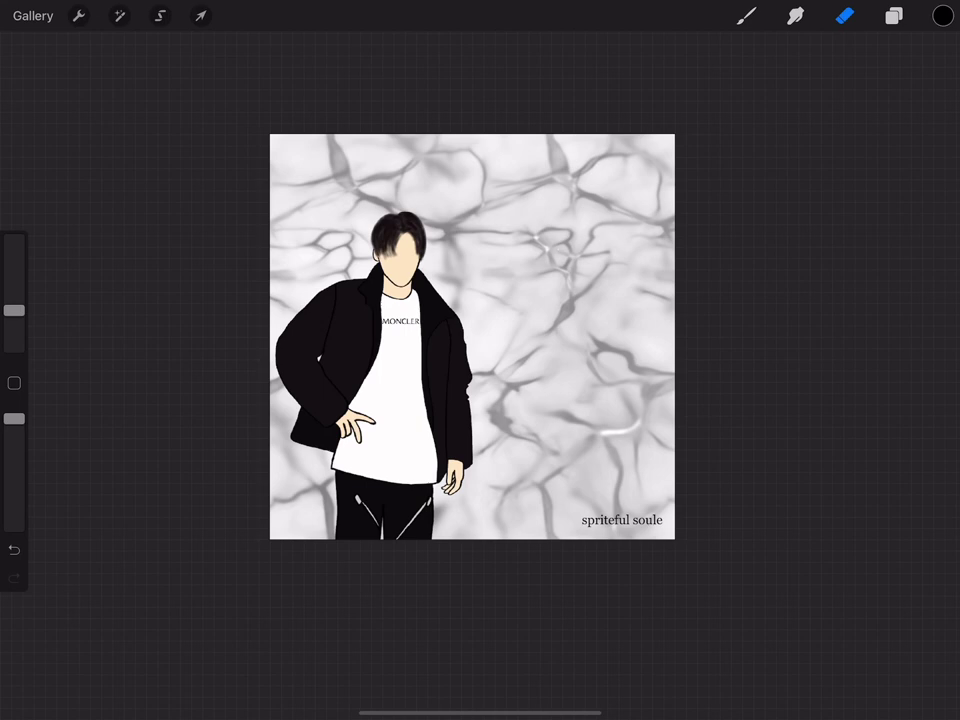
left_click(892, 15)
left_click(926, 66)
left_click(893, 15)
- Open Safari from the dock in Slide Over beside the drawing
left_click_drag(480, 712, 479, 650)
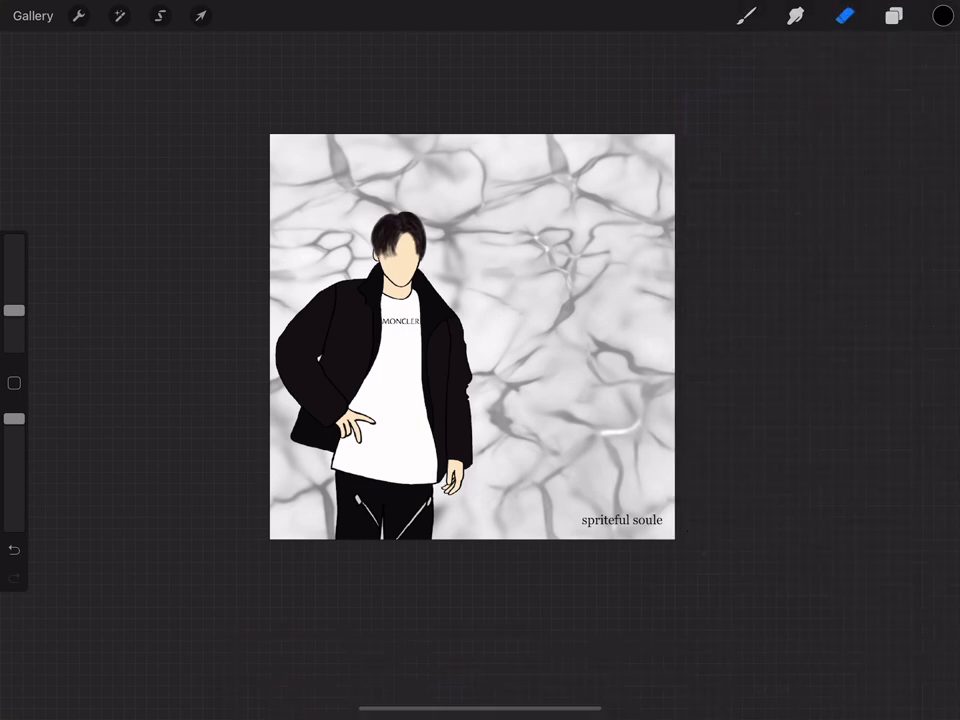
left_click_drag(479, 712, 480, 650)
left_click_drag(319, 668, 800, 300)
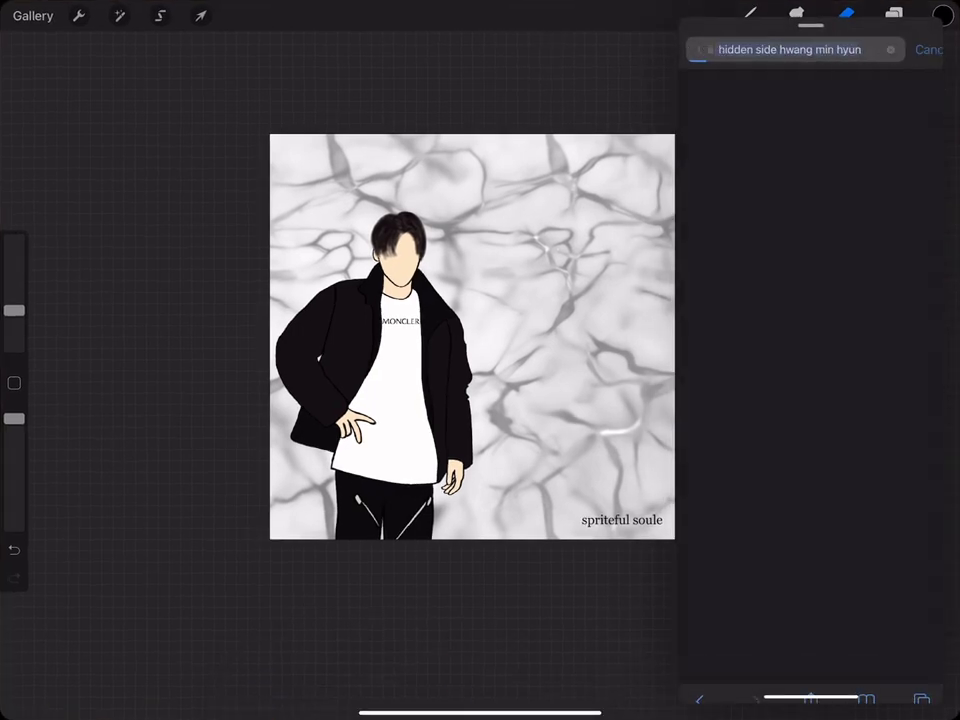
- Search Safari for 'hwang min hyun name korean' to find the Hangul spelling
left_click(780, 47)
type("hwang min hyun name korean")
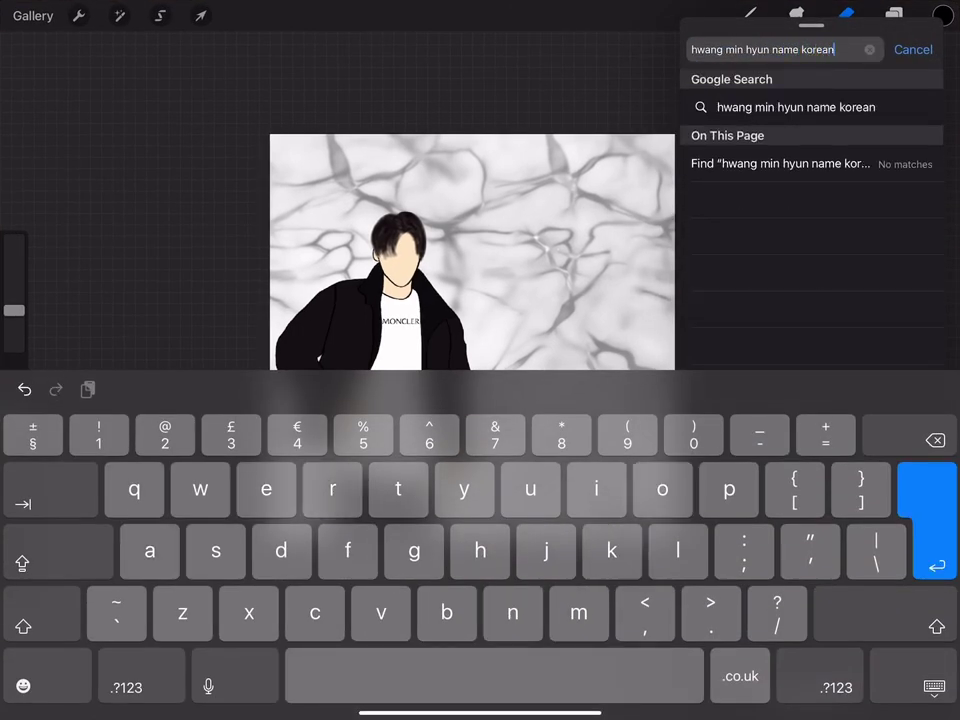
key("Return")
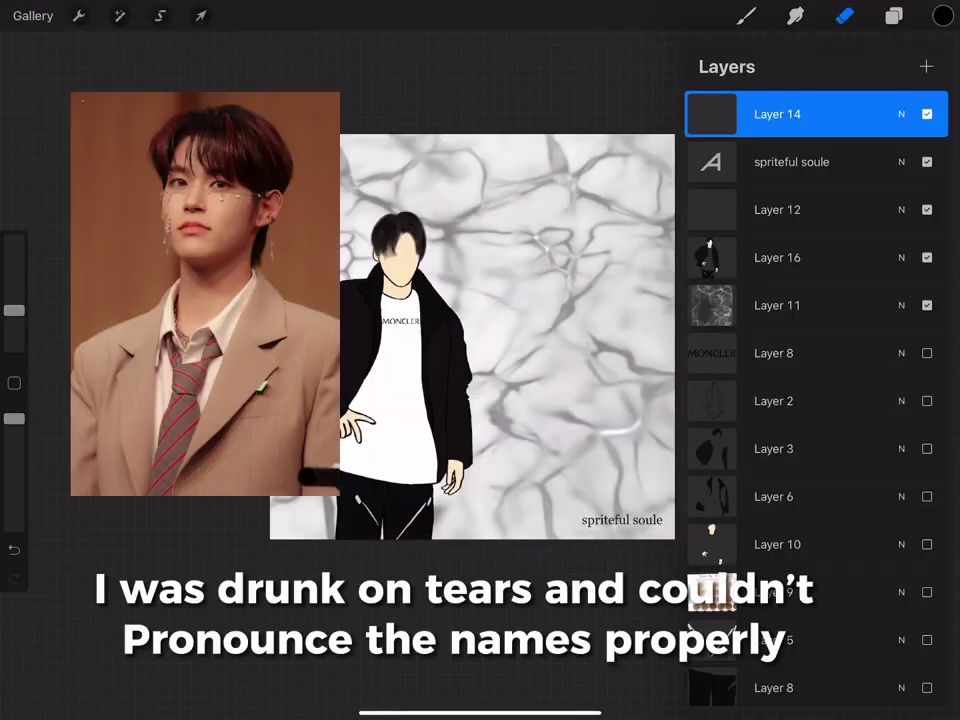
left_click(78, 15)
- Paste the copied Korean name into a new text box
left_click(77, 226)
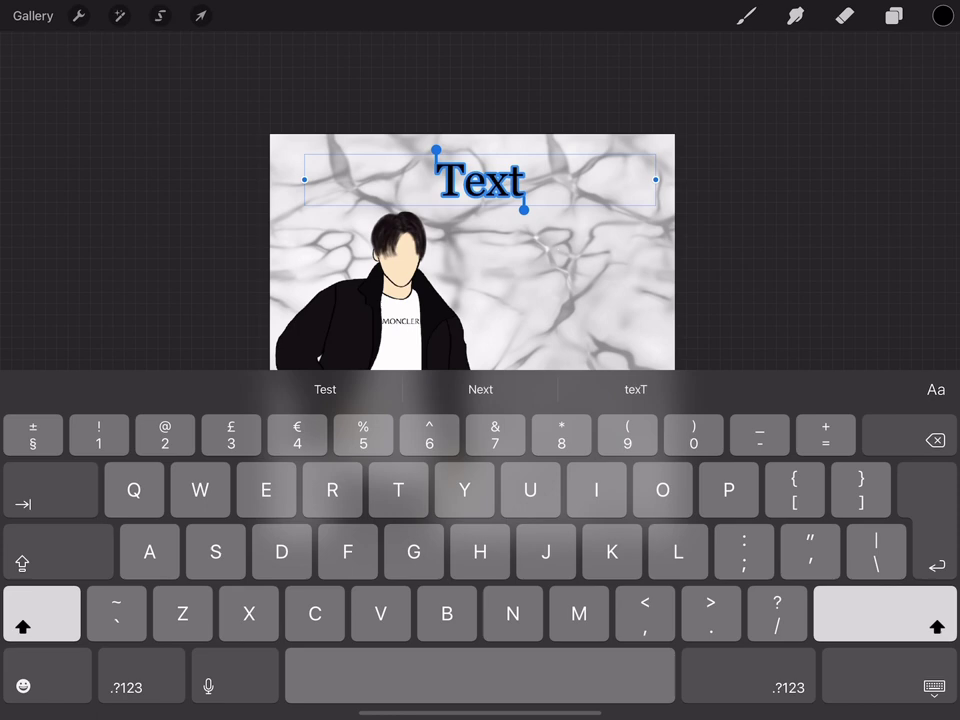
key("BackSpace")
left_click(479, 180)
left_click(531, 118)
- Try several fonts for the Korean name in Edit Style and finish the title
left_click(935, 388)
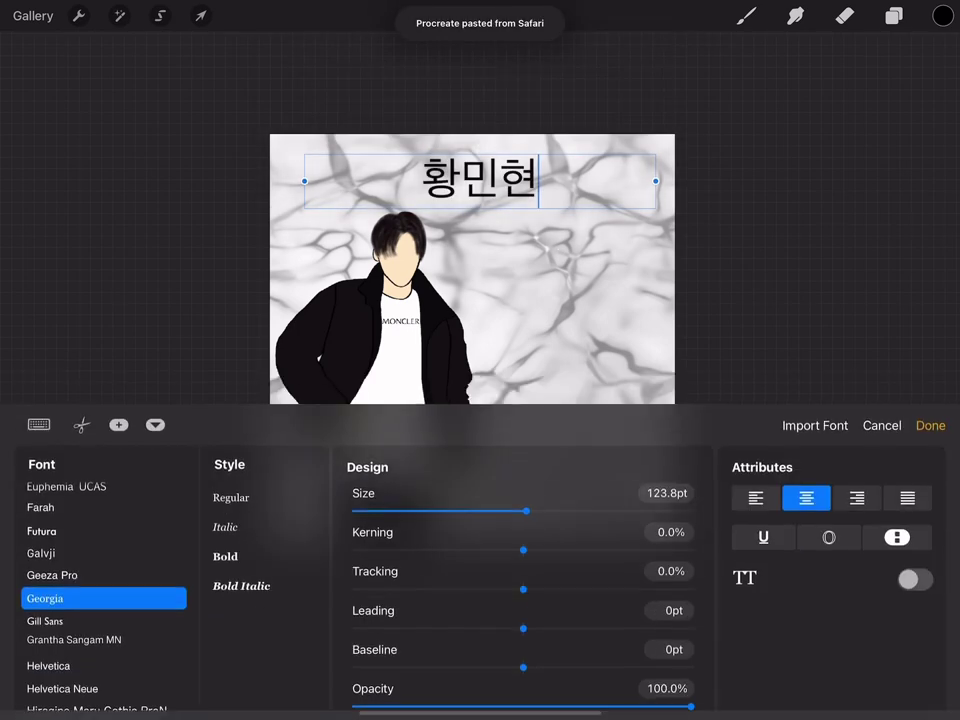
left_click(60, 578)
left_click(60, 615)
left_click(60, 579)
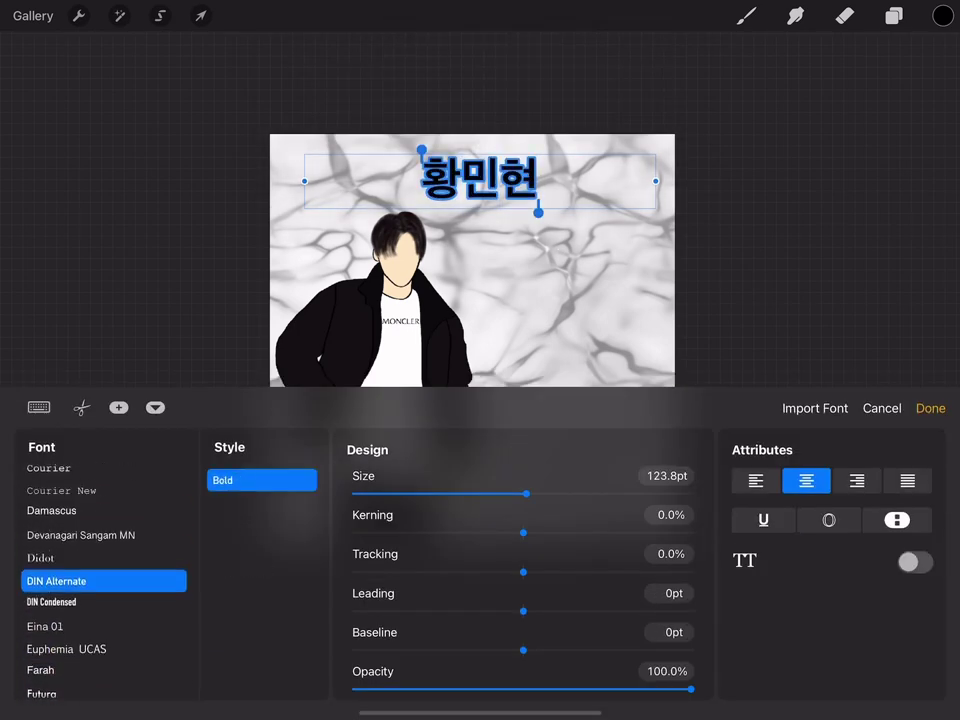
scroll(100, 560, "up", 3)
left_click(60, 541)
scroll(100, 560, "up", 1)
left_click(60, 579)
scroll(100, 560, "up", 3)
left_click(60, 553)
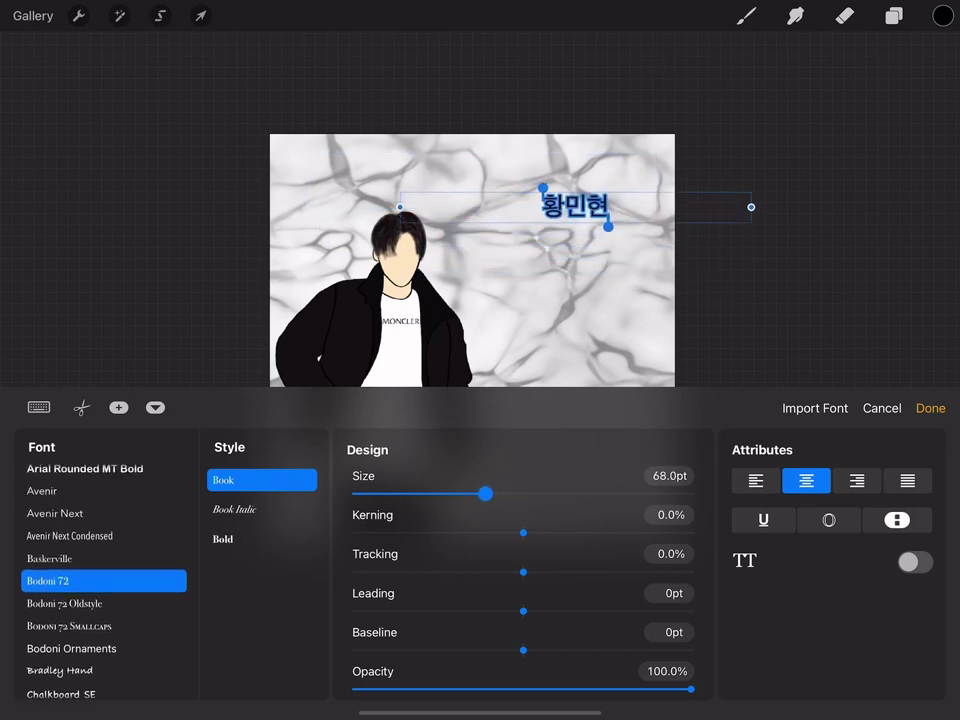
left_click(930, 408)
left_click(845, 15)
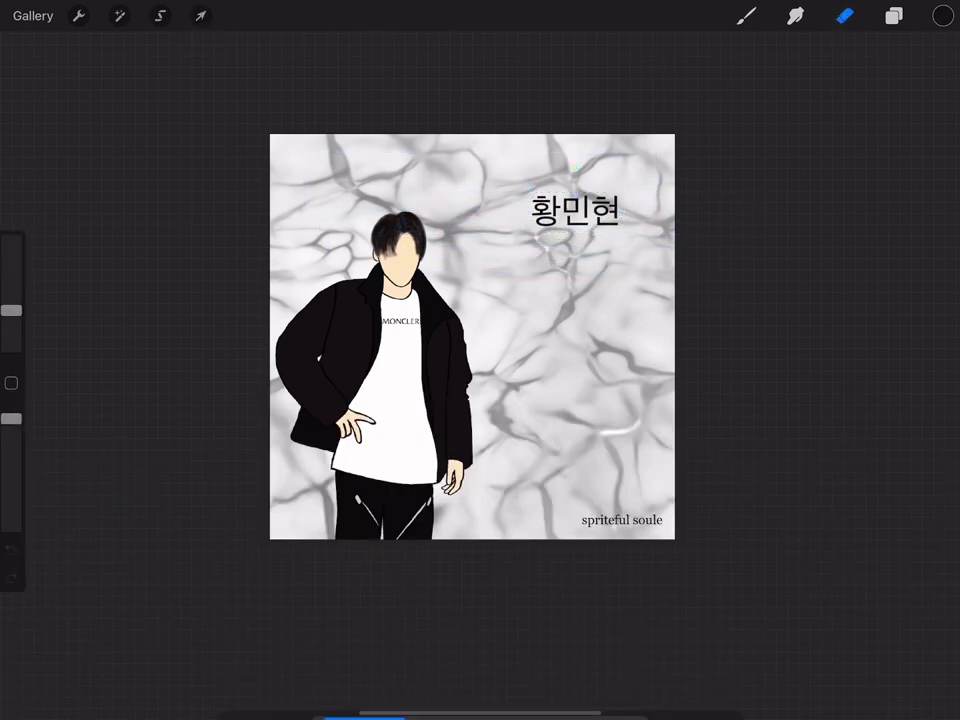
scroll(566, 196, "up", 5)
scroll(566, 196, "up", 2)
- Check Layers 16, 12 and 14, then add a new layer above Layer 14
left_click(894, 15)
left_click(790, 305)
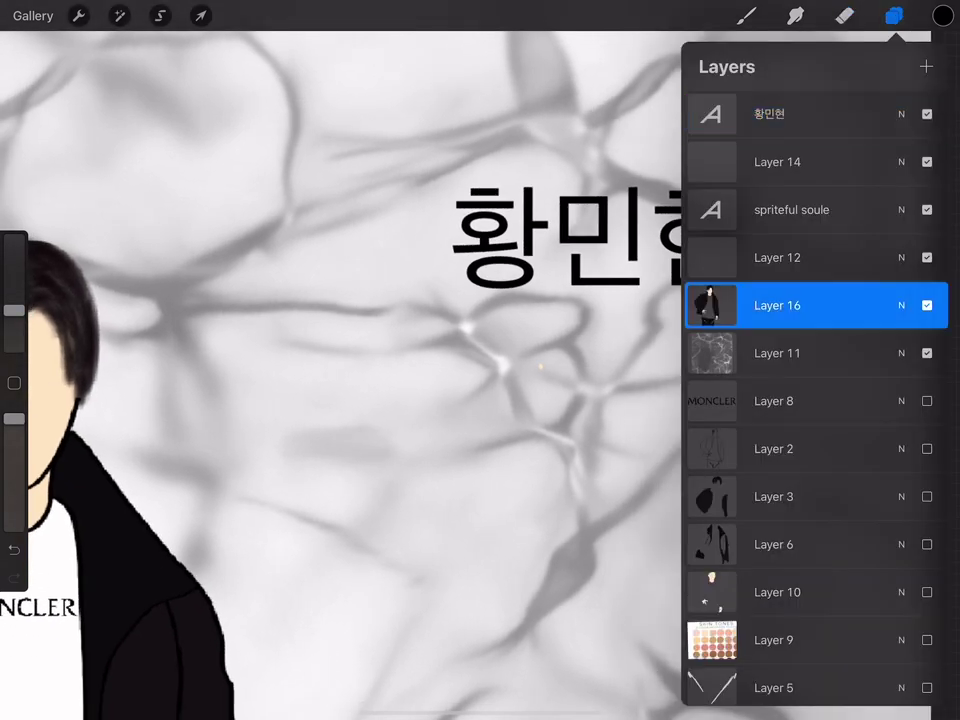
left_click(845, 15)
left_click(893, 15)
left_click(789, 257)
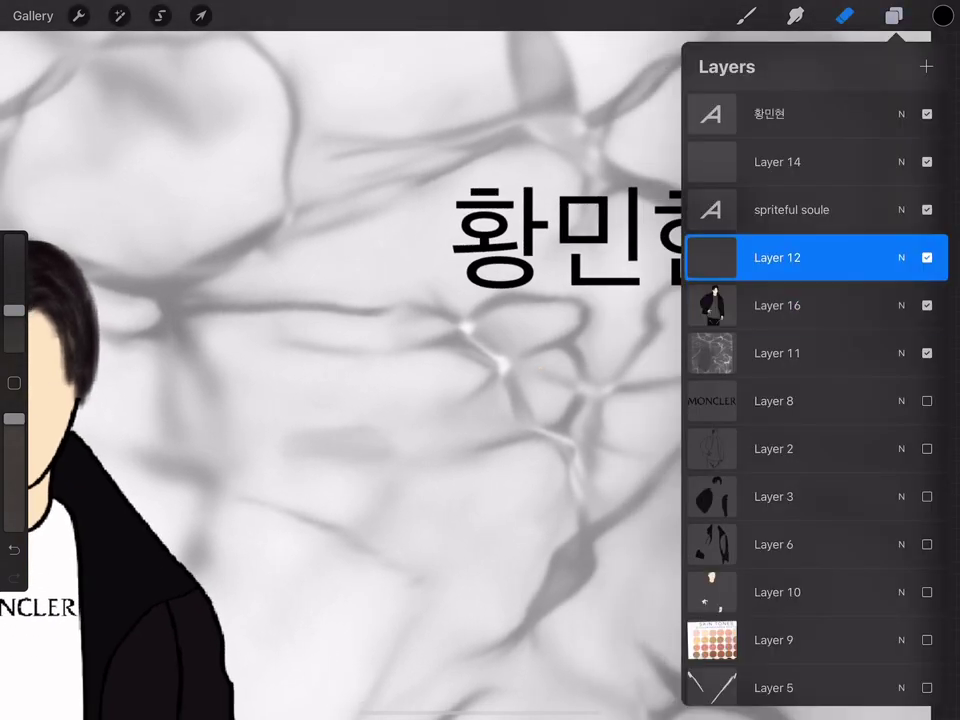
left_click(790, 161)
left_click(845, 15)
left_click(943, 15)
left_click(894, 15)
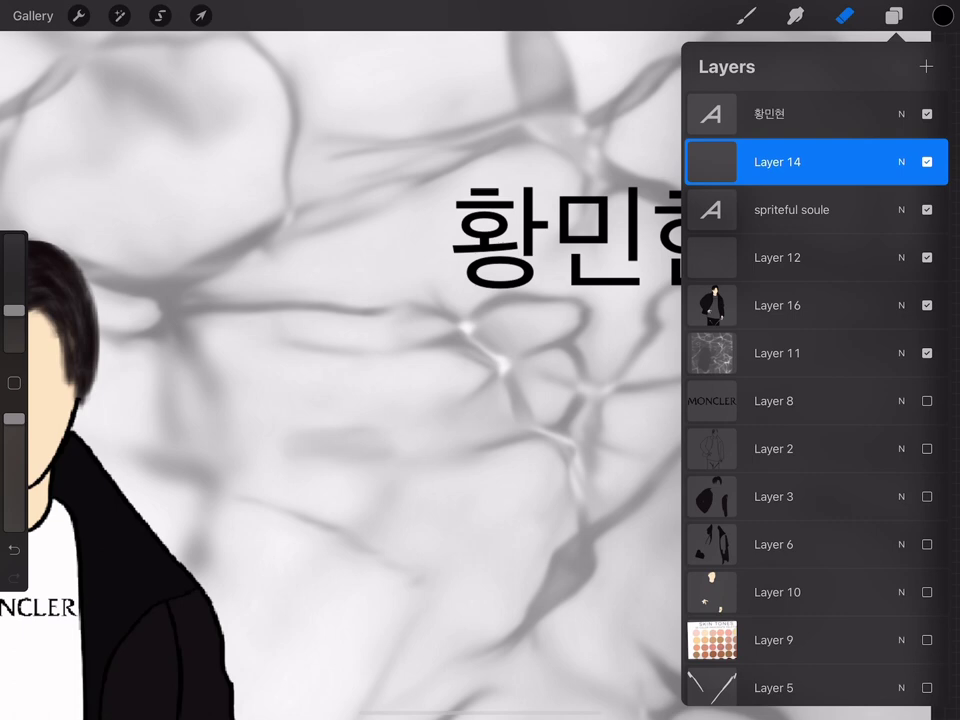
left_click(925, 66)
left_click(674, 40)
- Select the empty new layer and choose the Calligraphy Monoline brush for lettering
left_click(746, 15)
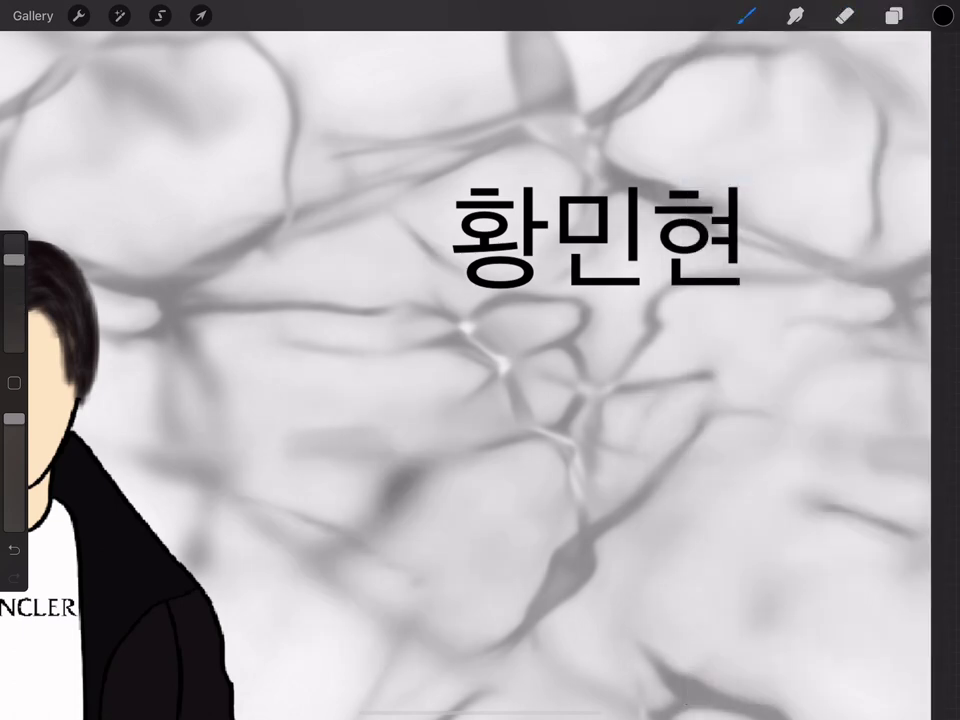
left_click(746, 15)
left_click(894, 15)
left_click(711, 162)
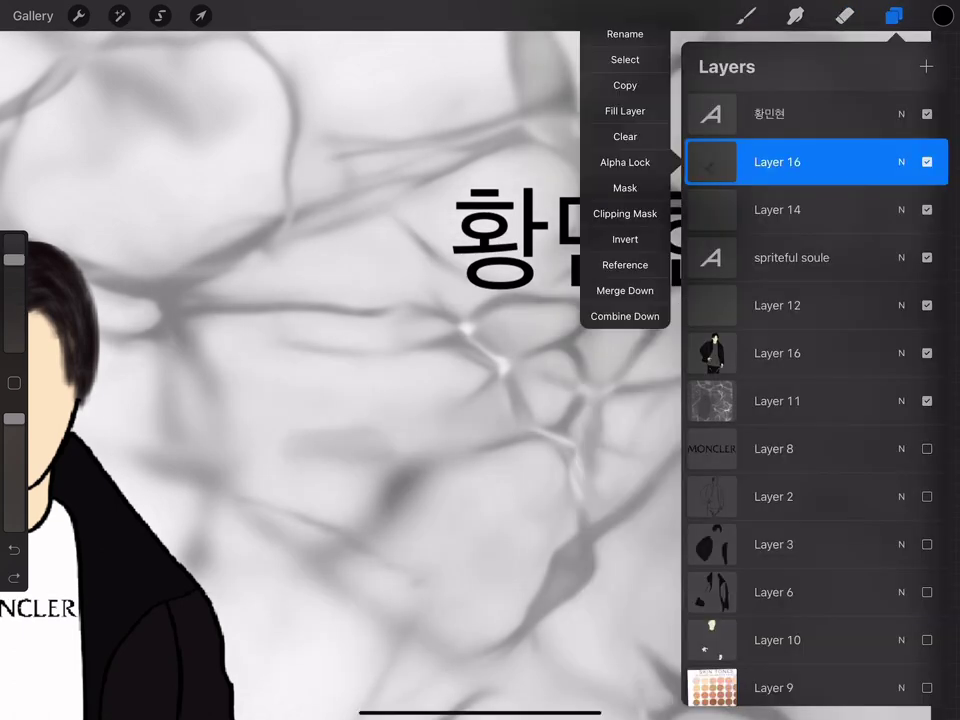
left_click(710, 162)
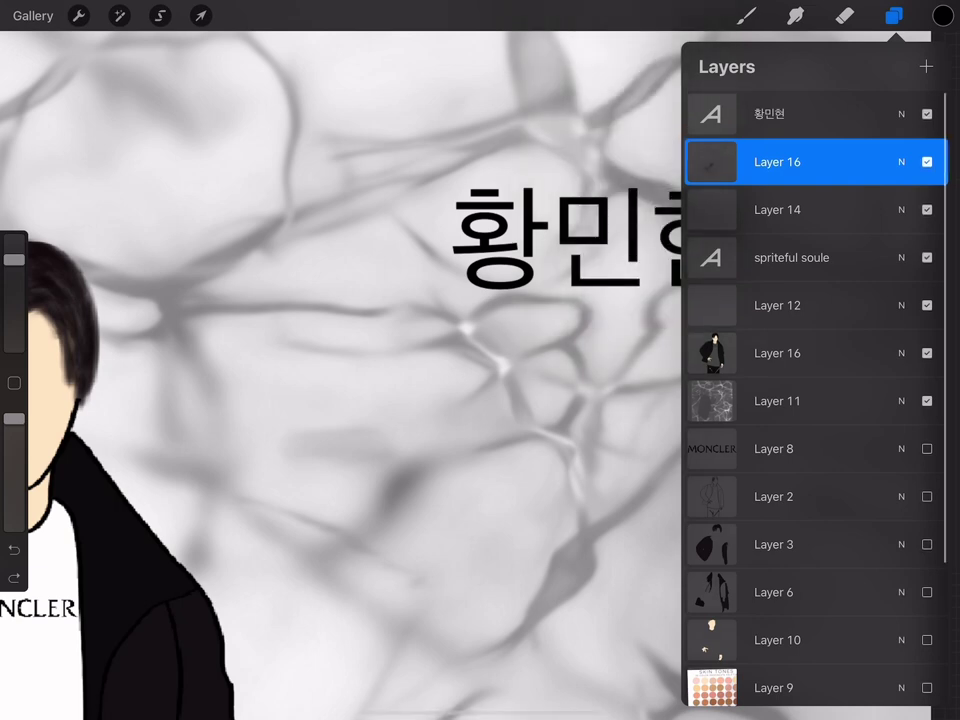
left_click(745, 15)
left_click(649, 242)
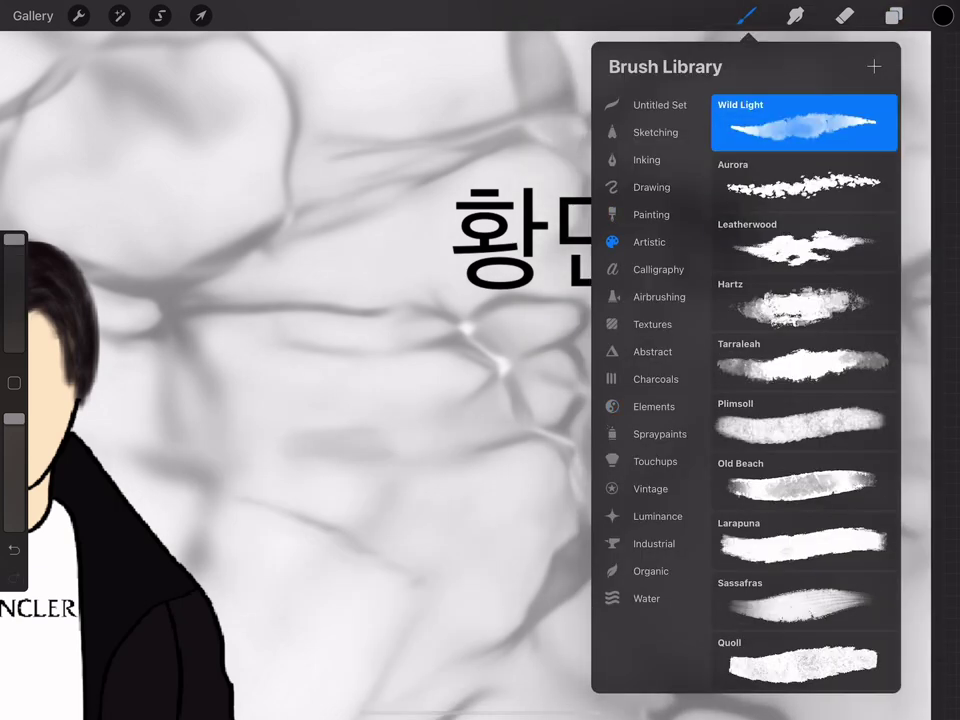
left_click(657, 268)
left_click(800, 221)
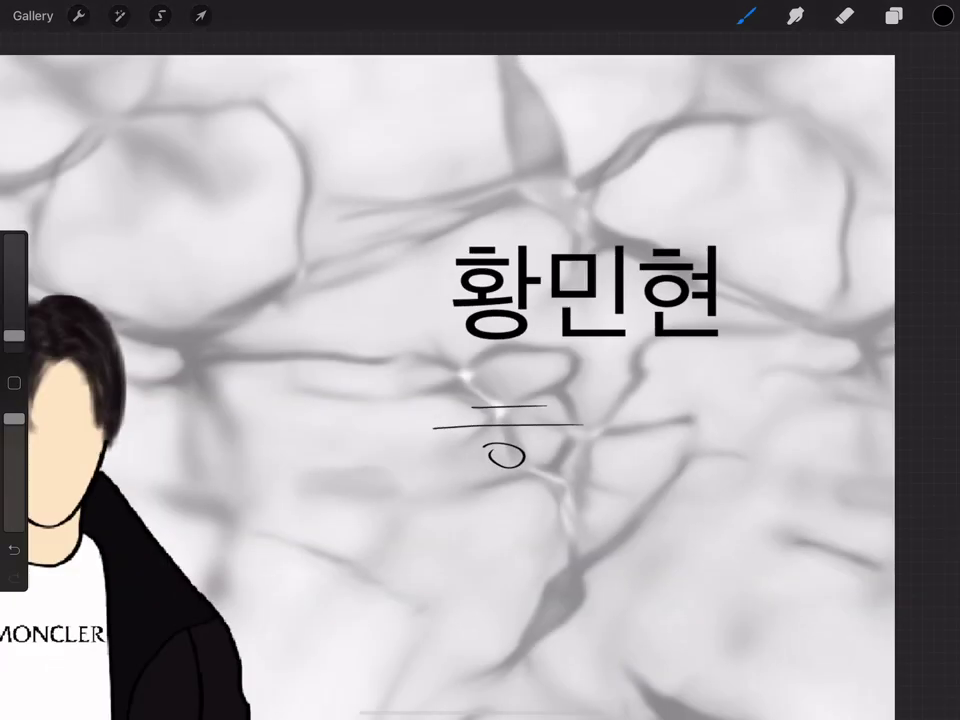
- Delete Layer 14, which holds the trial hand-lettered strokes
left_click(892, 15)
left_click_drag(859, 206, 720, 206)
left_click(920, 161)
left_click(893, 15)
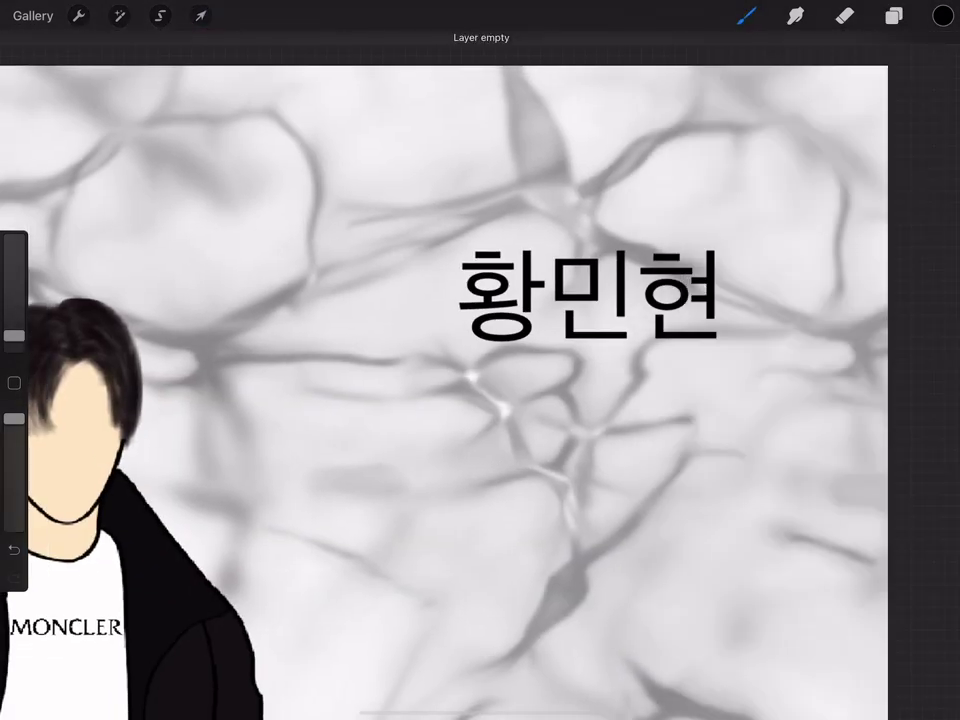
- Reposition and edit the 황민현 title text layer, then return to the canvas
left_click(893, 15)
left_click(792, 111)
left_click(201, 15)
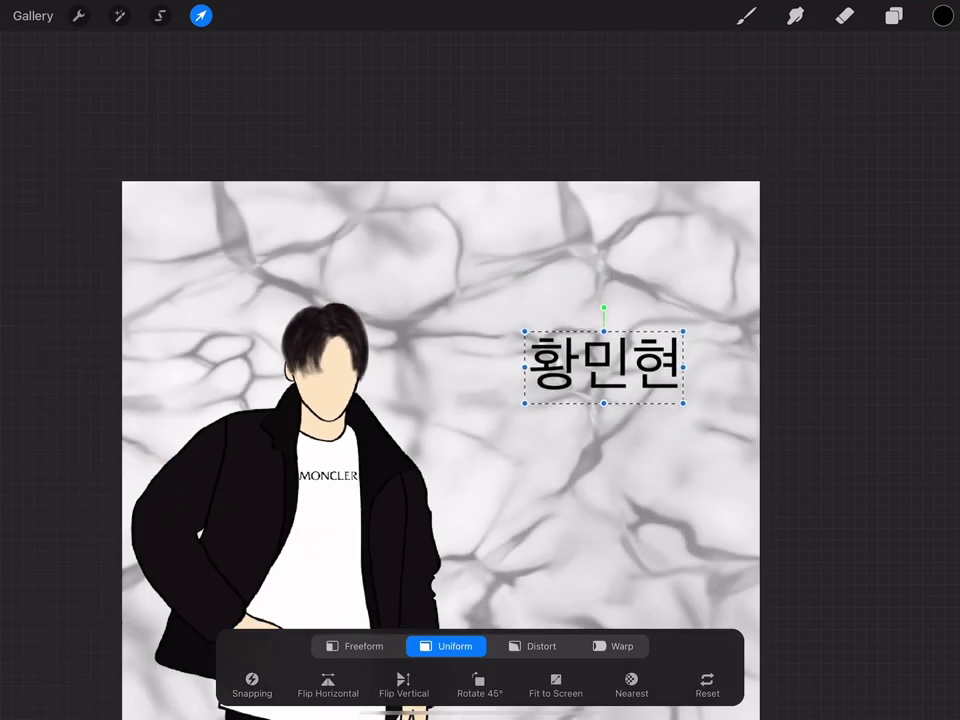
left_click(744, 15)
left_click(893, 15)
left_click(707, 111)
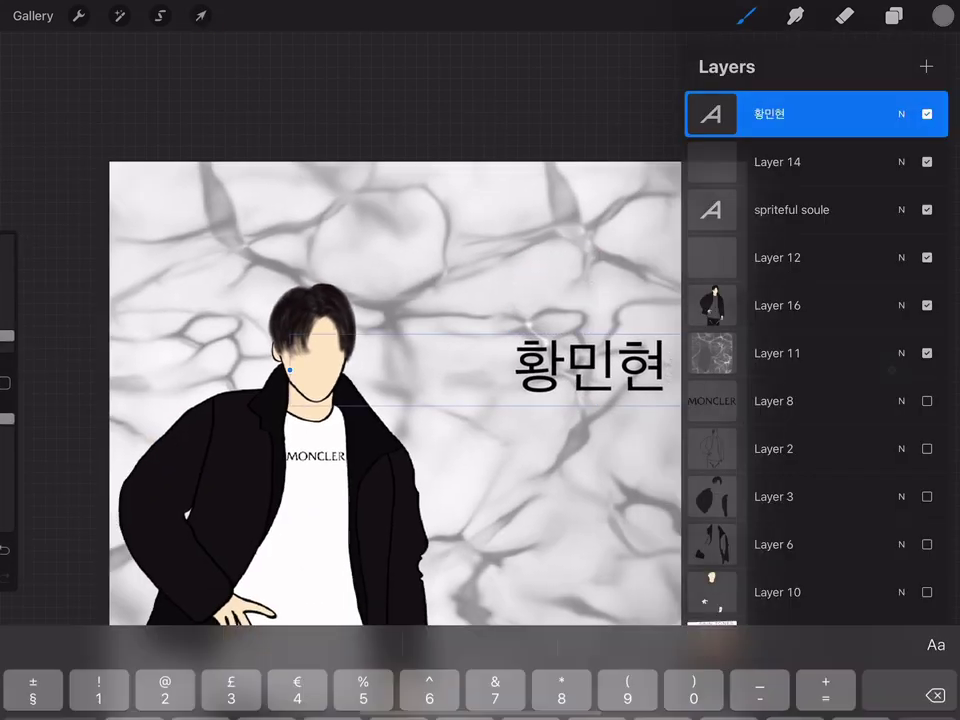
left_click(932, 687)
left_click(744, 15)
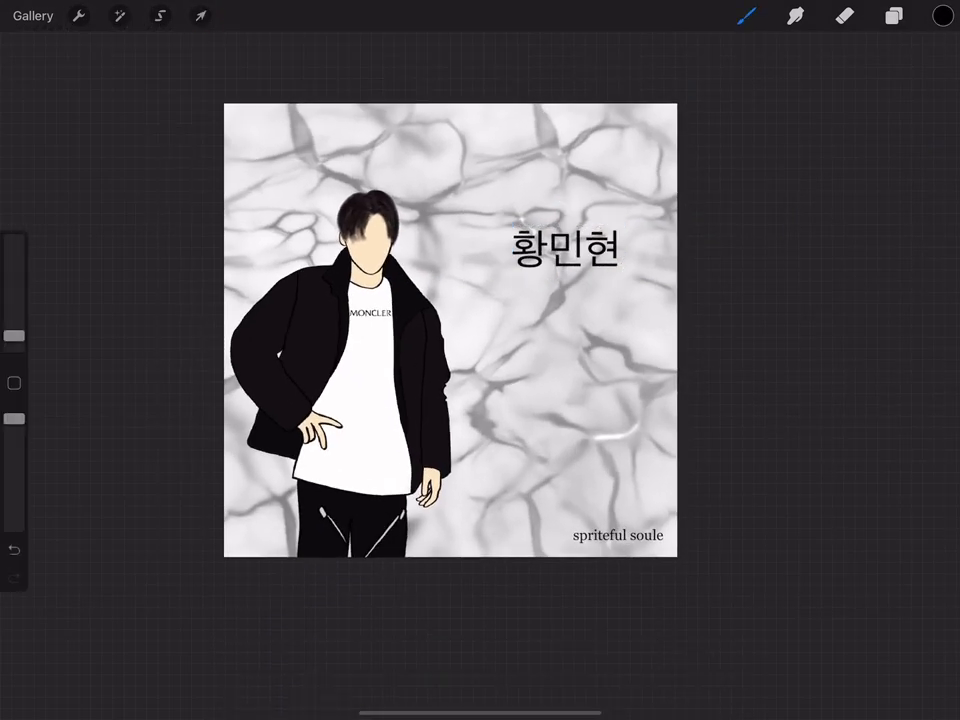
- Scale up the Layer 16 figure and shift it toward the canvas's left edge
left_click(893, 15)
left_click(771, 304)
left_click(201, 15)
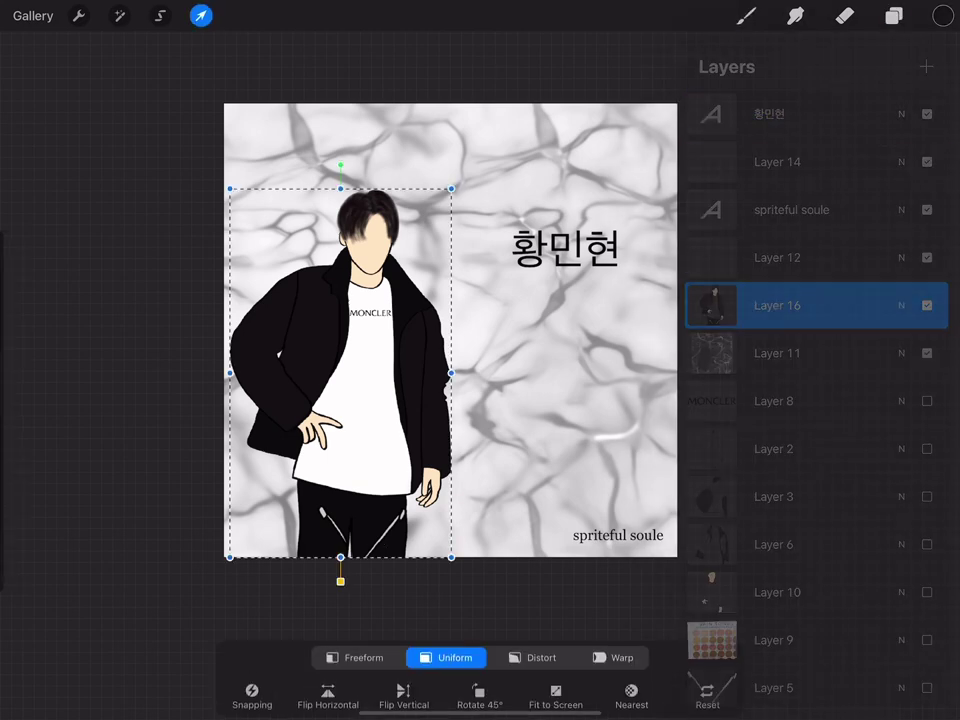
mouse_move(450, 188)
left_mouse_down()
mouse_move(479, 141)
mouse_move(464, 166)
left_mouse_up()
left_click(745, 15)
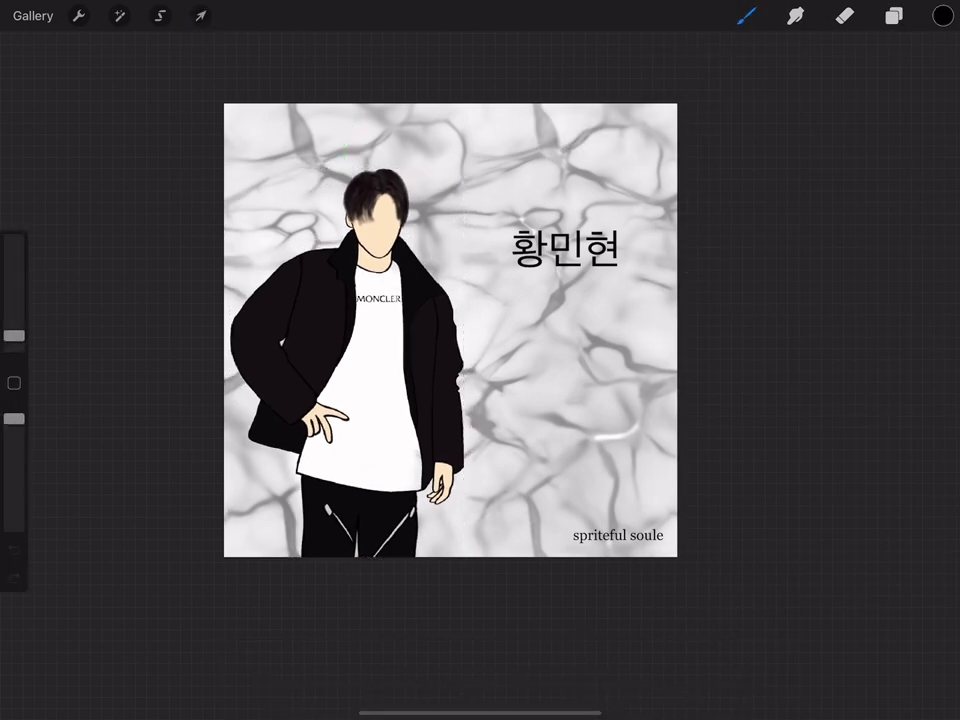
scroll(480, 330, "up", 3)
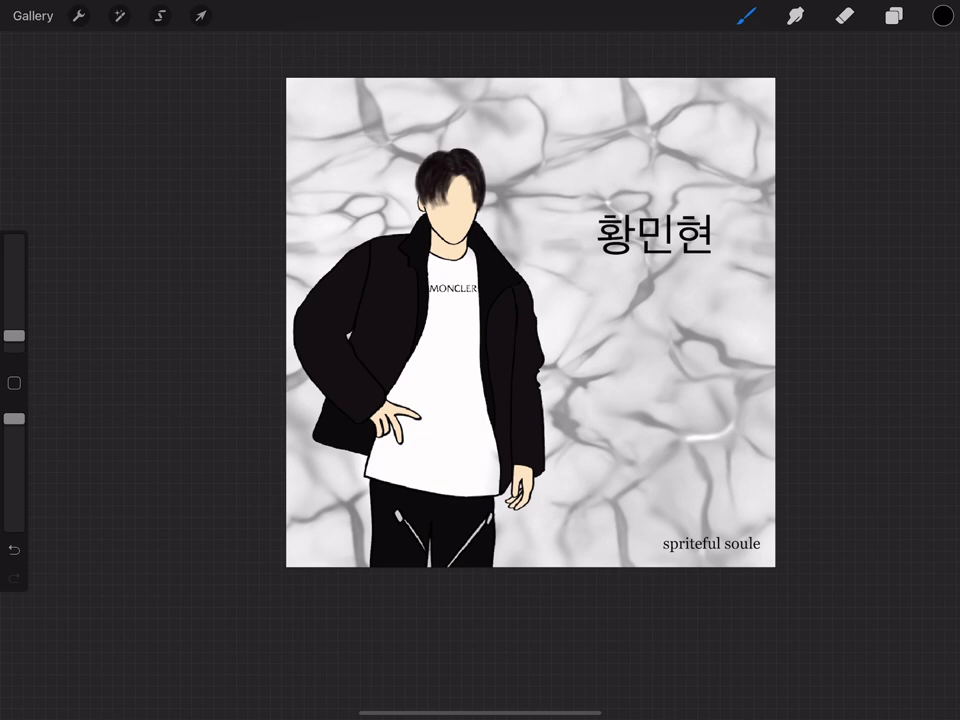
left_click(200, 15)
left_click_drag(420, 330, 392, 326)
left_click_drag(520, 144, 533, 124)
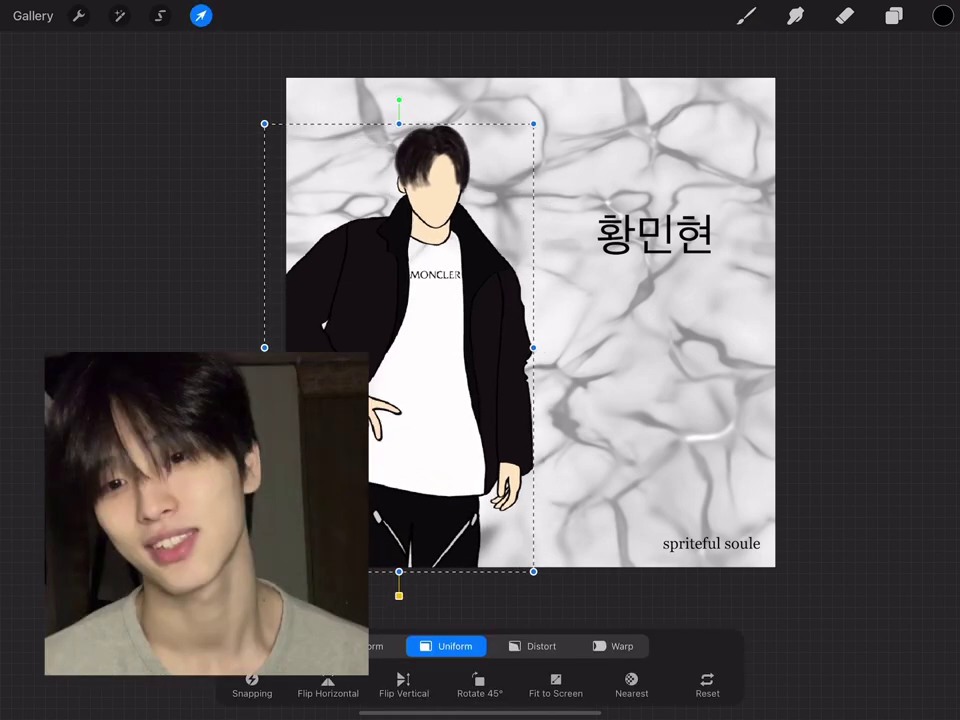
left_click(744, 15)
- Erase a patch on the figure's shirt, then undo the accidental stroke
left_click(844, 15)
scroll(480, 360, "up", 3)
left_click_drag(340, 200, 385, 290)
key("ctrl+z")
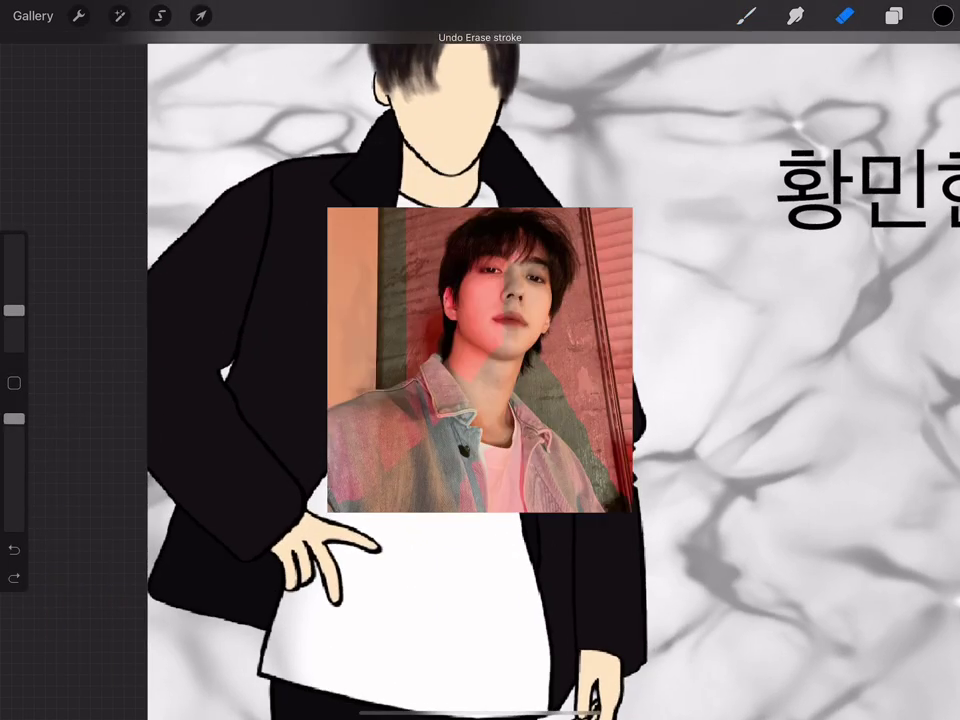
- Select the marble background Layer 11 and start transforming it
left_click(893, 15)
left_click(770, 348)
left_click(894, 15)
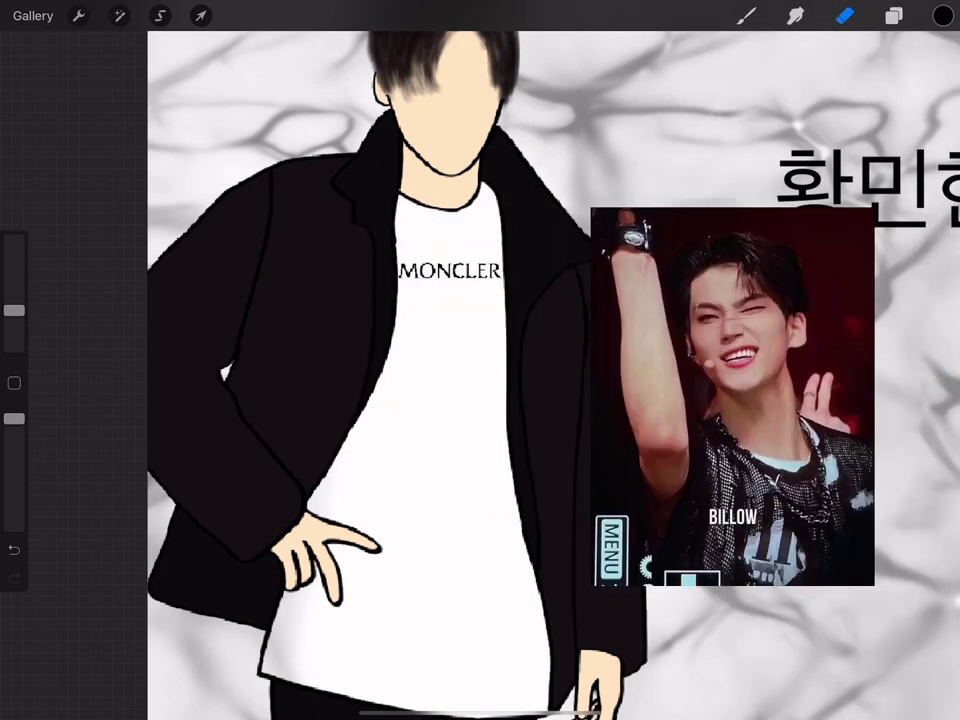
scroll(480, 360, "down", 2)
scroll(480, 360, "down", 2)
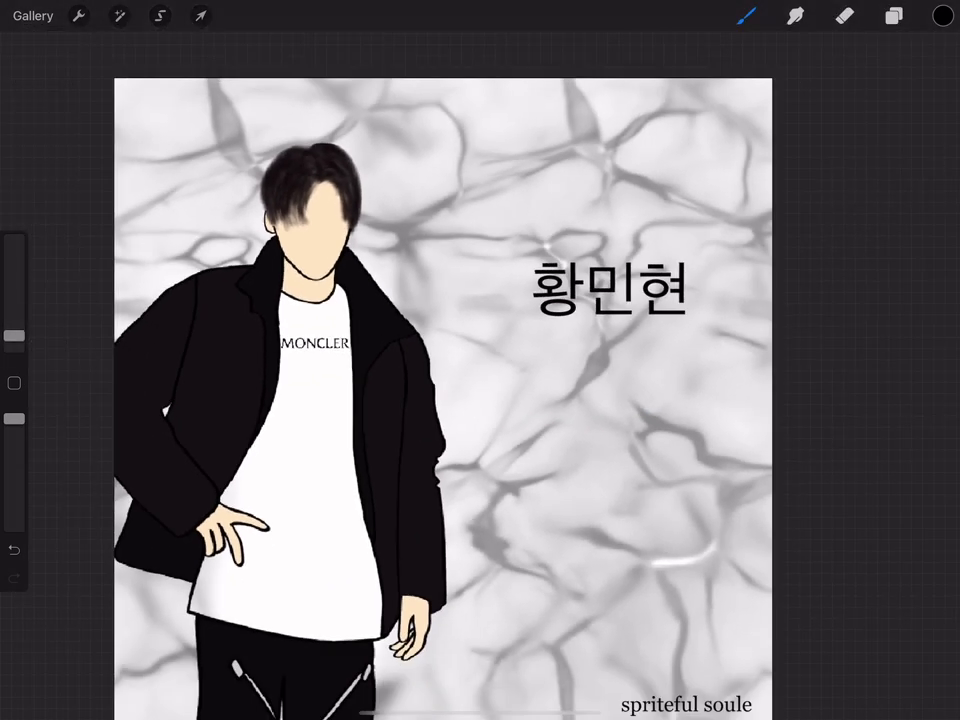
left_click(201, 15)
- Check Layer 12 and the signature layer, then nudge the 황민현 title slightly higher
left_click(894, 15)
left_click(769, 257)
left_click(770, 206)
left_click(201, 15)
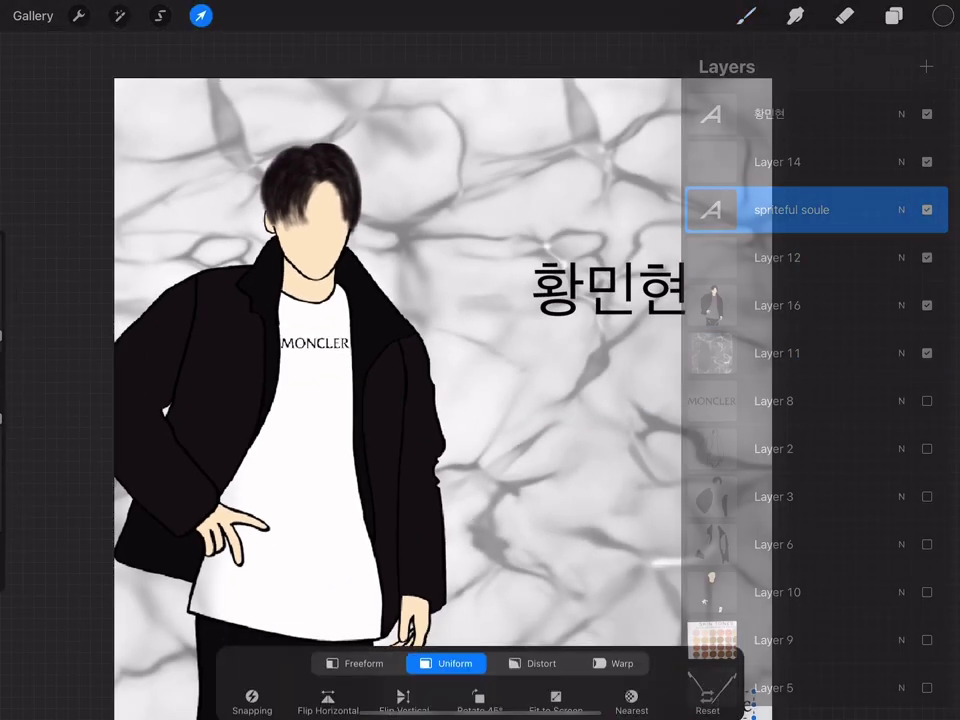
left_click(894, 15)
left_click(770, 111)
left_click(201, 15)
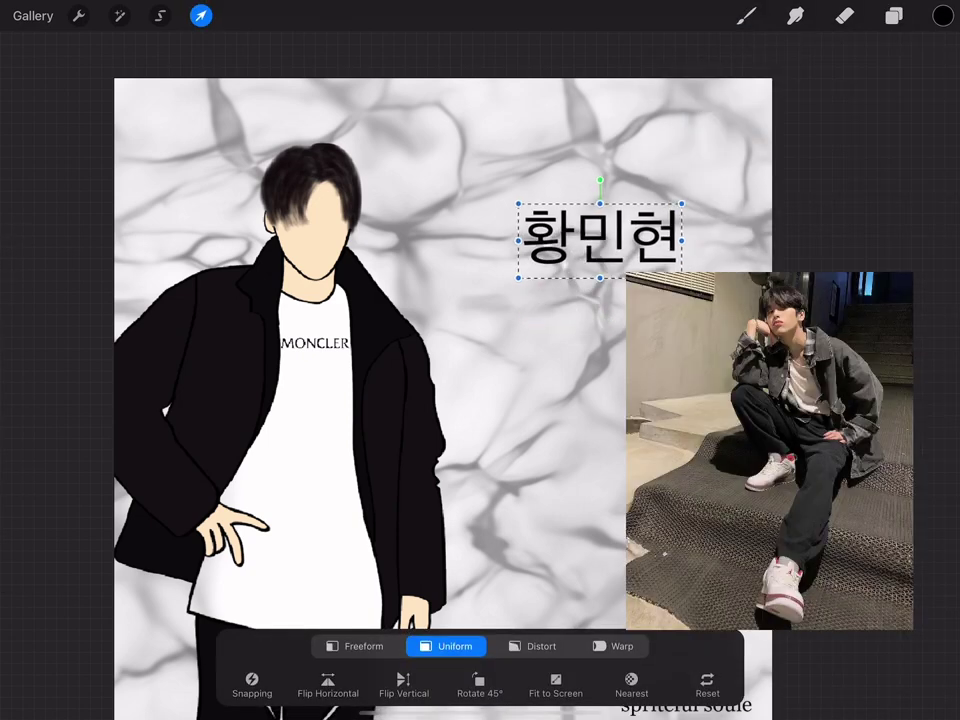
left_click(201, 15)
scroll(480, 360, "down", 2)
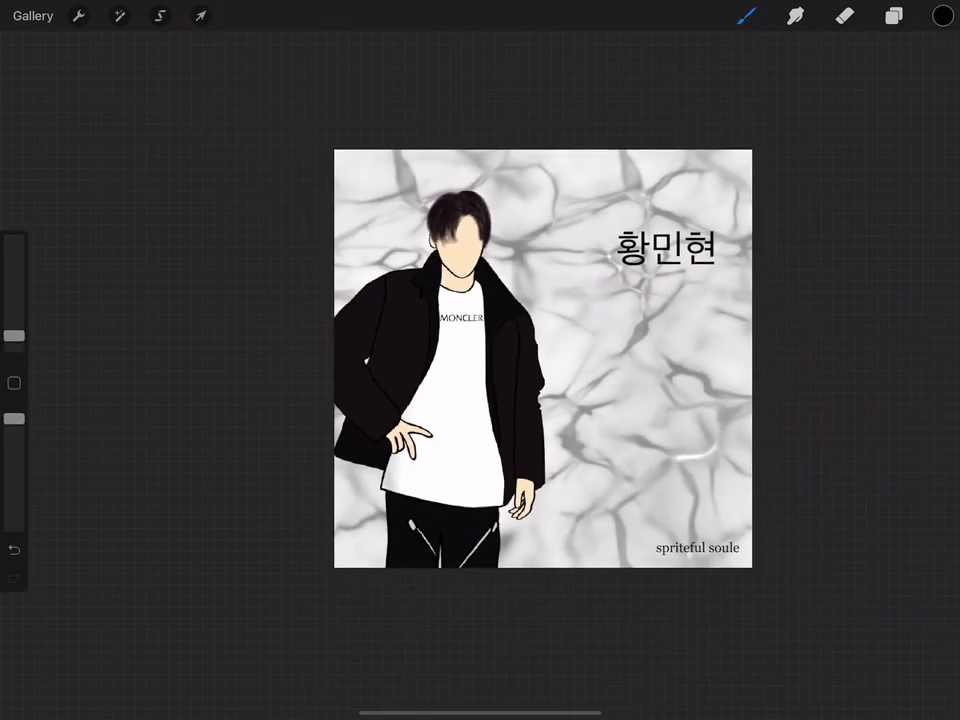
left_click(894, 15)
left_click(793, 304)
left_click(201, 15)
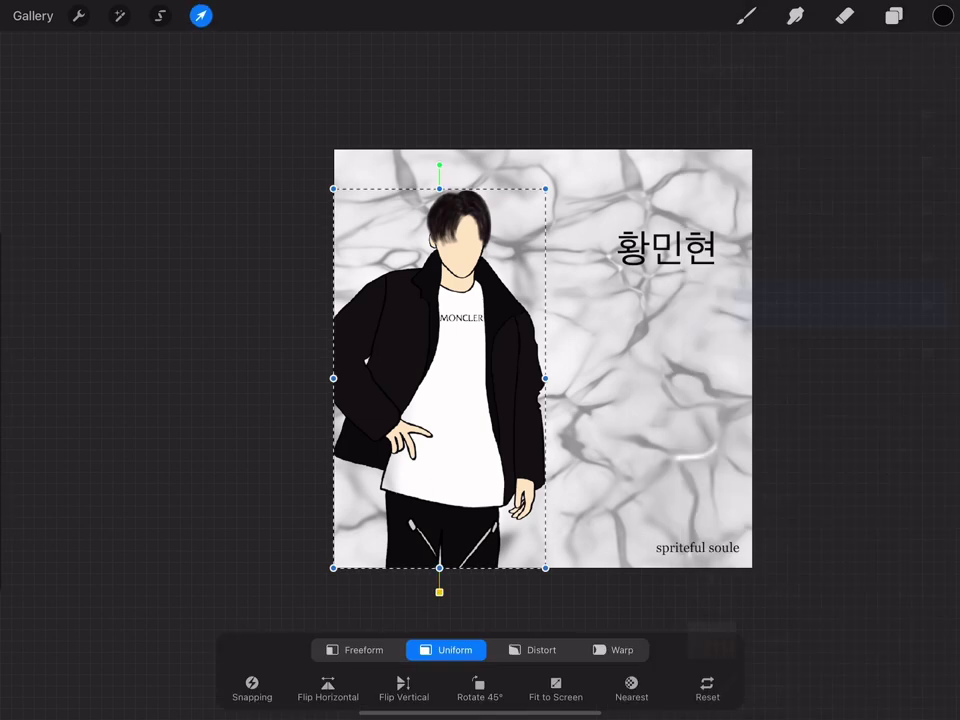
mouse_move(450, 379)
left_mouse_down()
mouse_move(461, 380)
mouse_move(440, 380)
left_mouse_up()
left_click(201, 15)
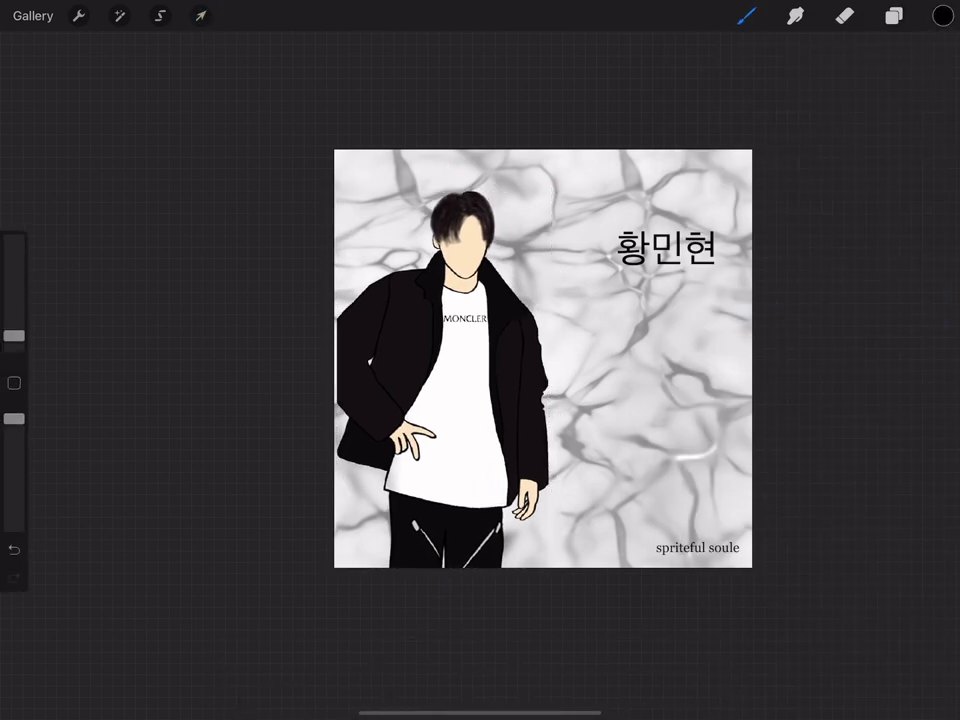
left_click(893, 15)
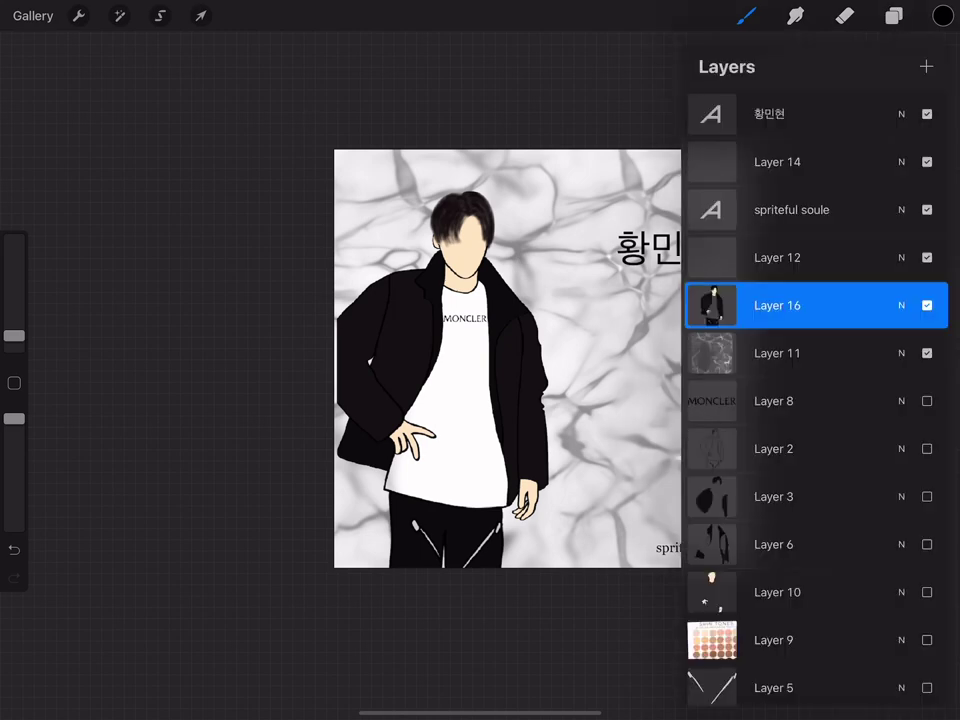
left_click(201, 15)
mouse_move(450, 379)
left_mouse_down()
mouse_move(554, 372)
mouse_move(436, 383)
left_mouse_up()
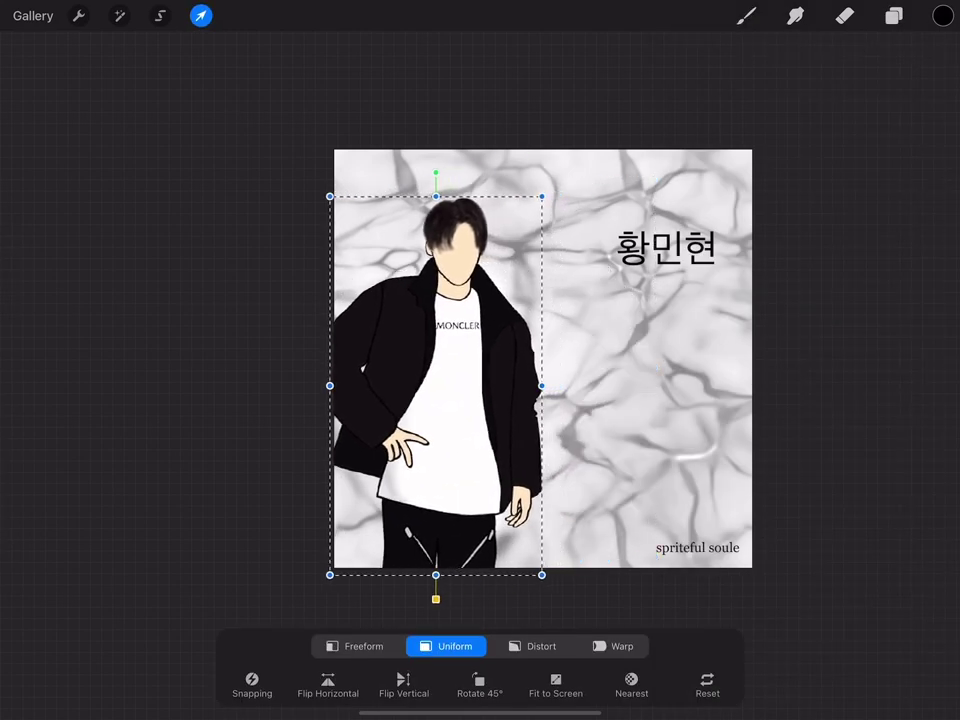
left_click(201, 15)
scroll(410, 430, "up", 5)
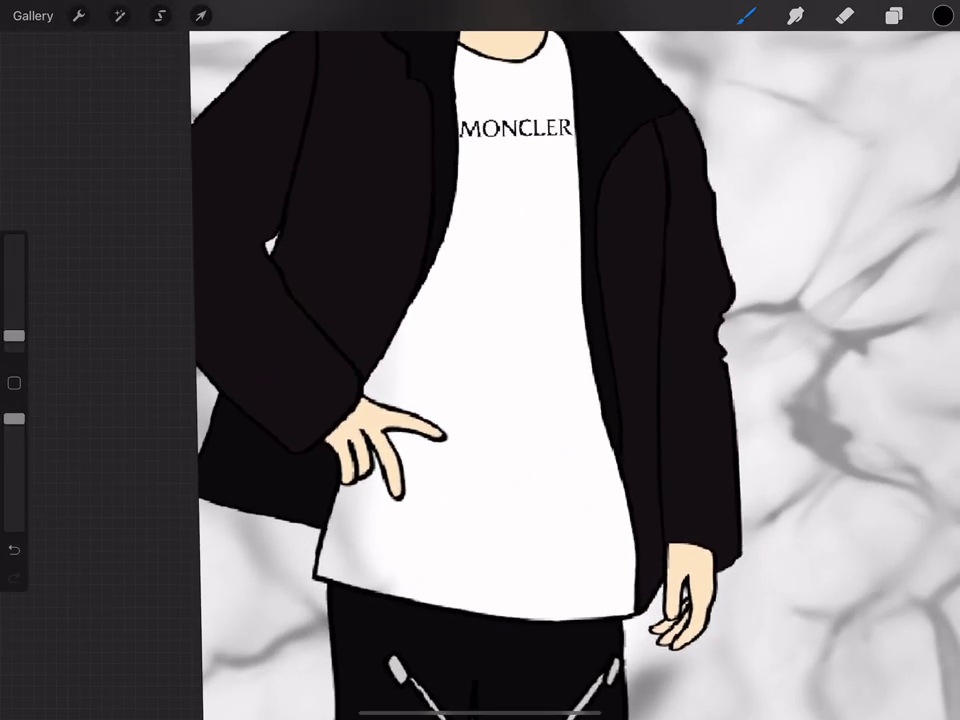
scroll(480, 360, "down", 5)
key("e")
scroll(480, 360, "down", 3)
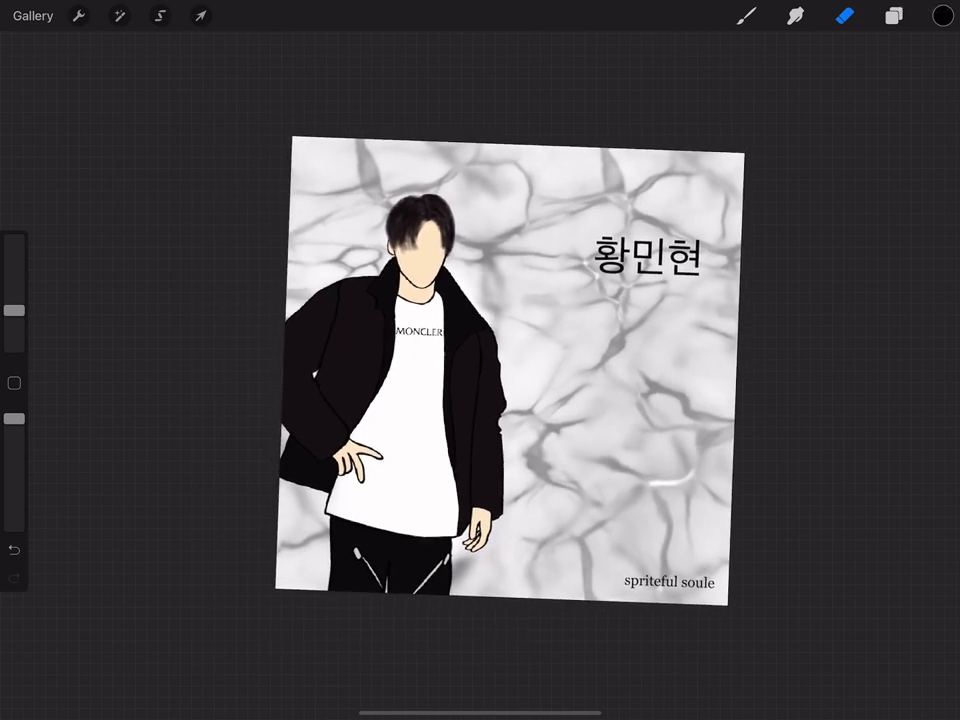